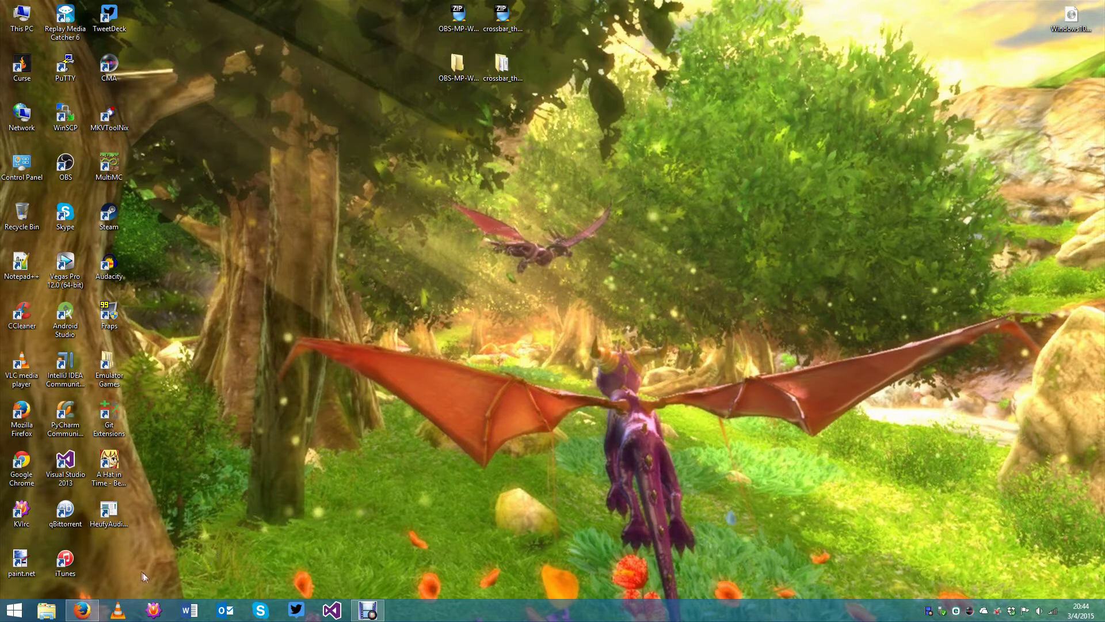
- In Firefox, examine the Pinnacle hardware driver table for the Dazzle DVC devices, and minimize the browser
click(82, 611)
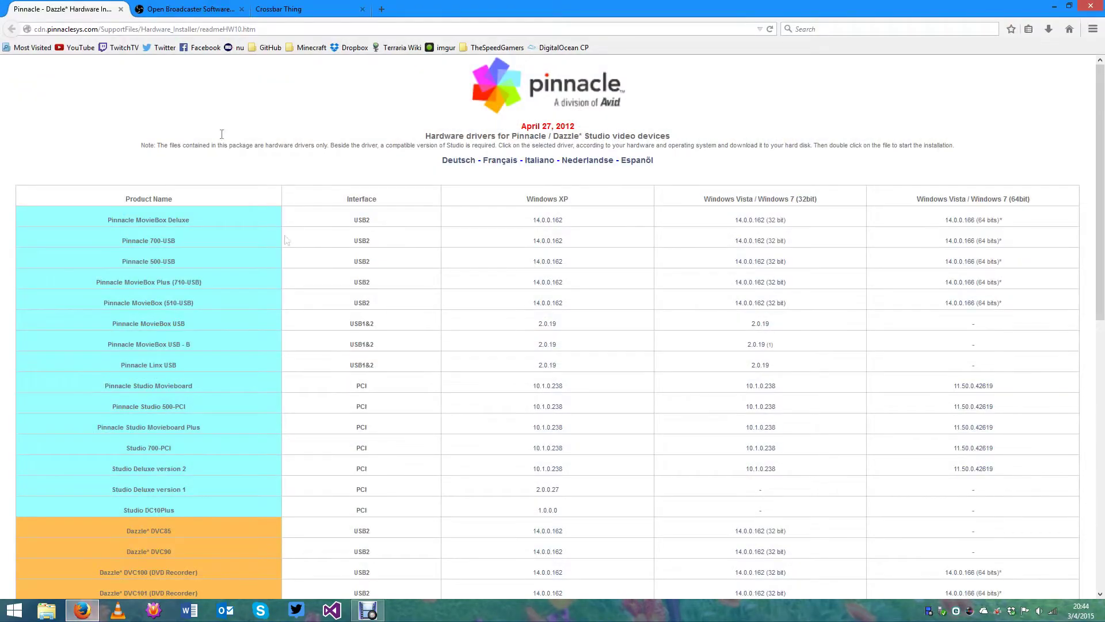
click(265, 29)
drag(5, 25, 287, 28)
scroll(275, 187, down, 5)
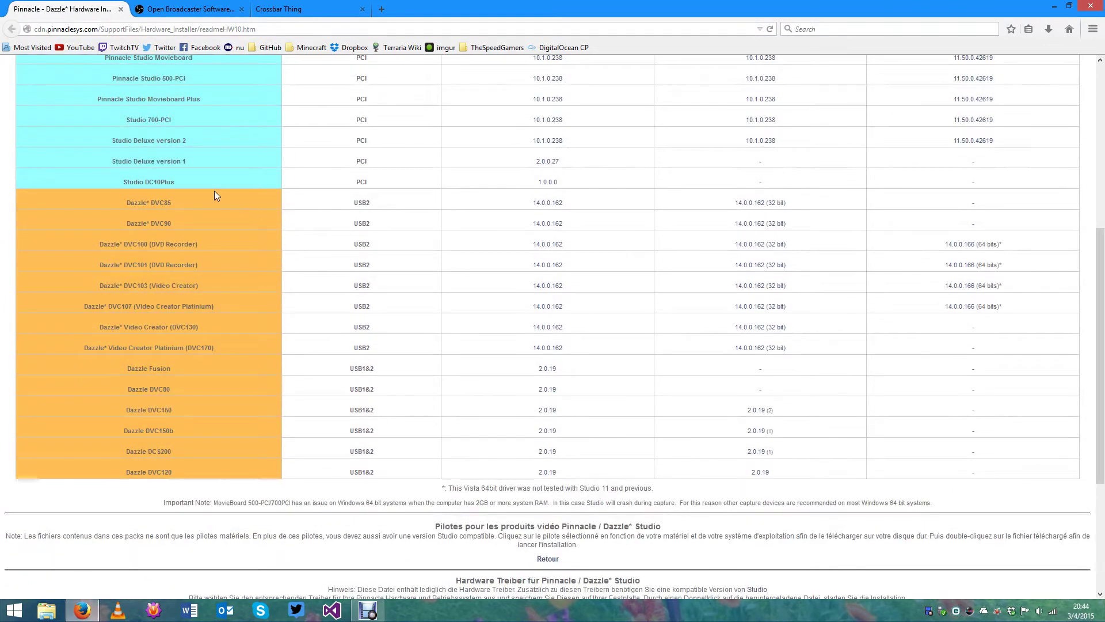
drag(126, 266, 151, 266)
click(148, 266)
scroll(829, 360, up, 5)
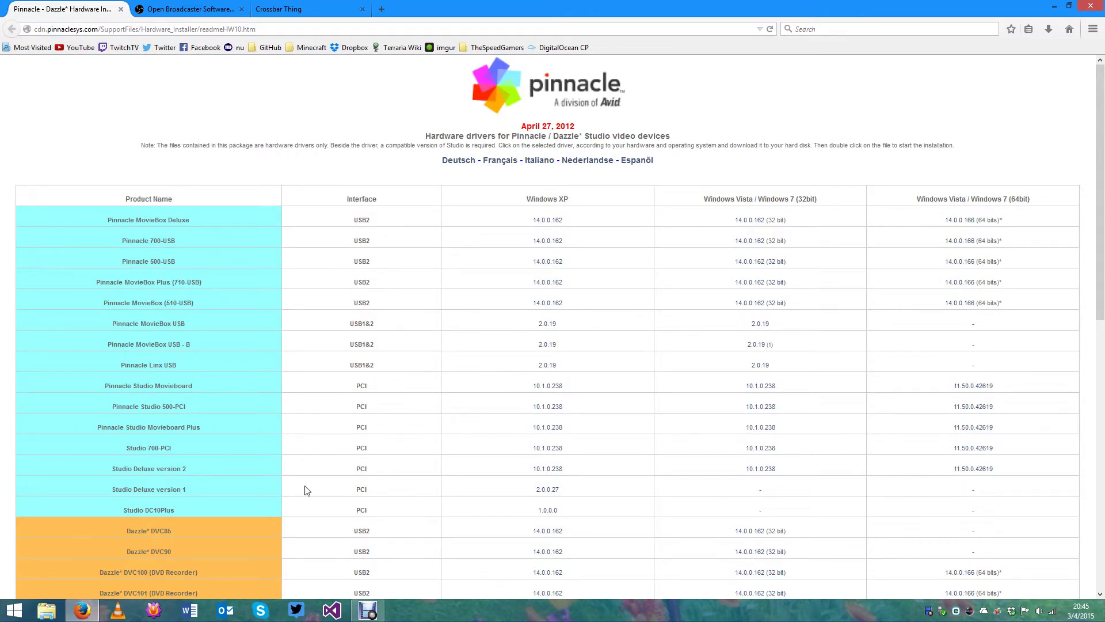
click(83, 611)
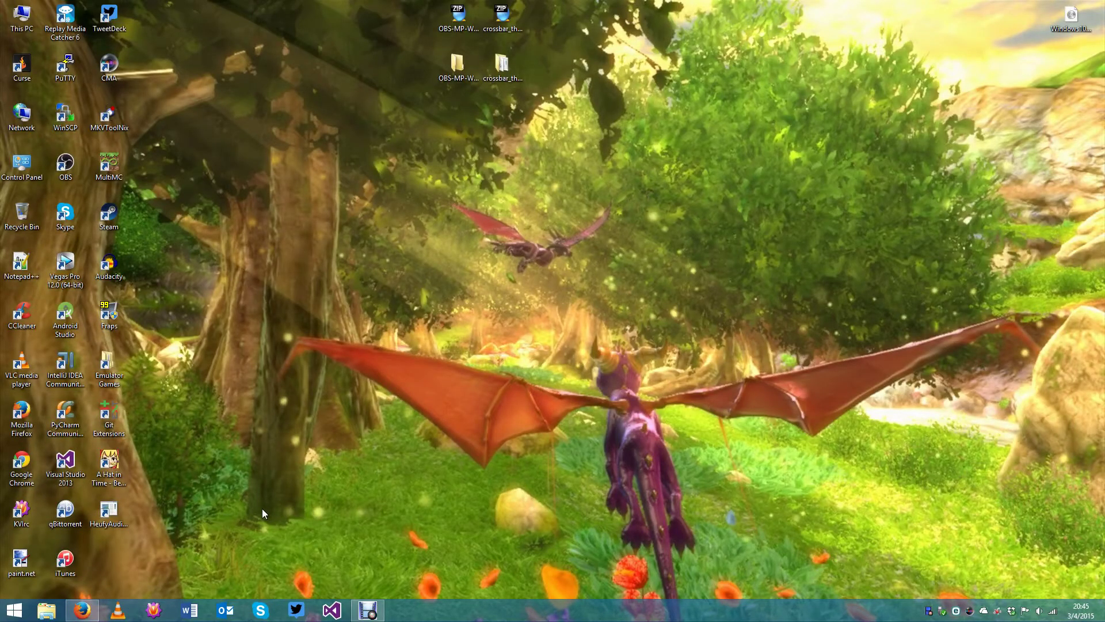
- Open the Windows System information to check the system type, and close it
key(super+Pause)
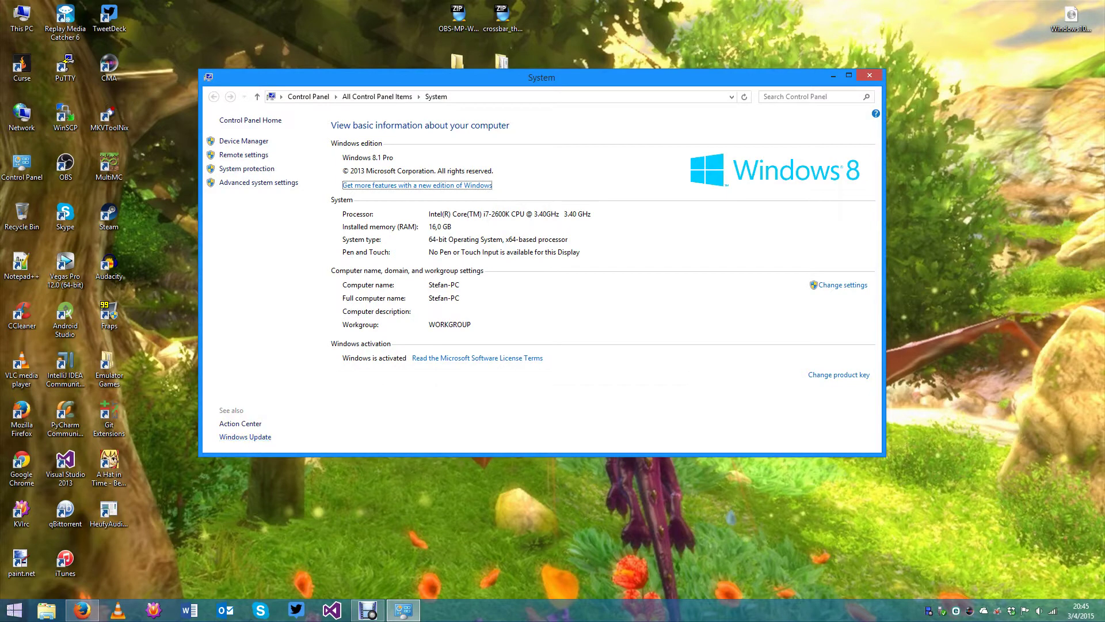
right_click(3, 613)
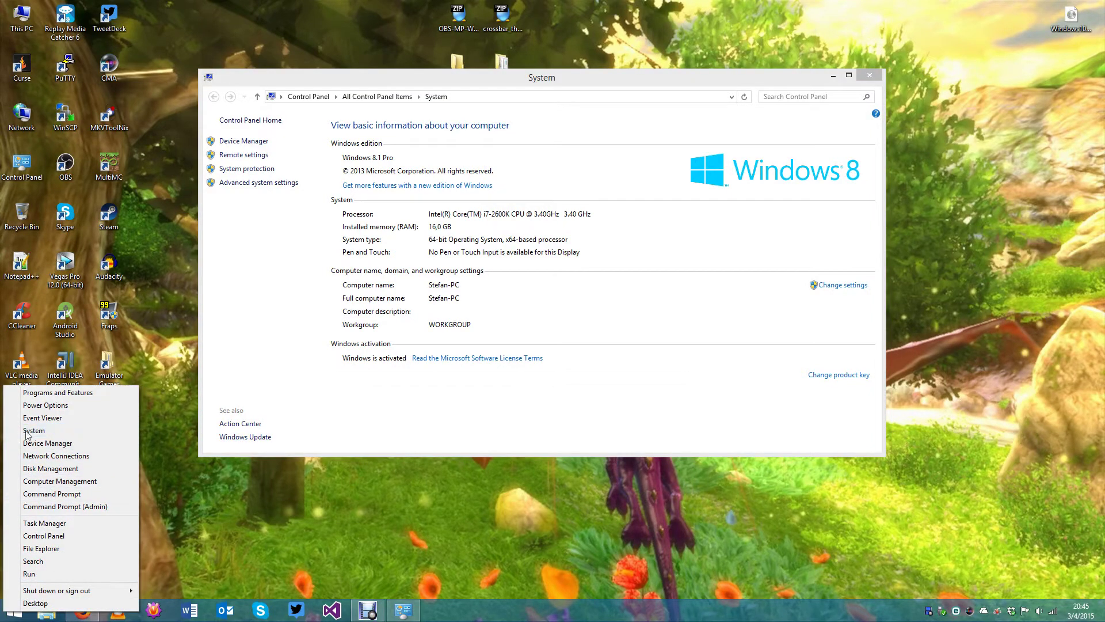
click(351, 444)
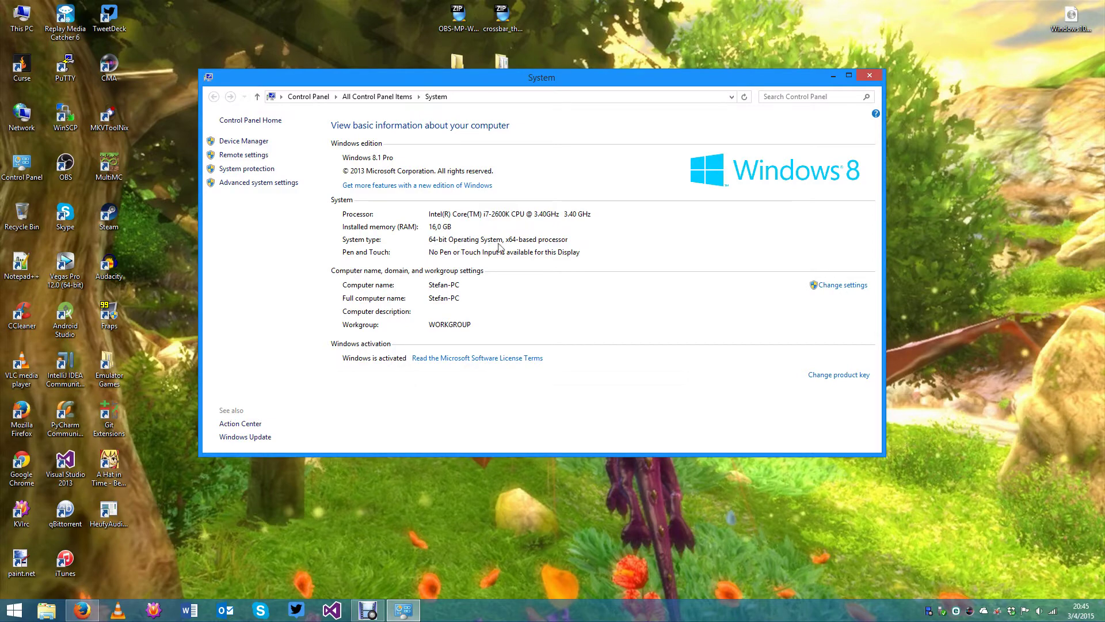
click(868, 76)
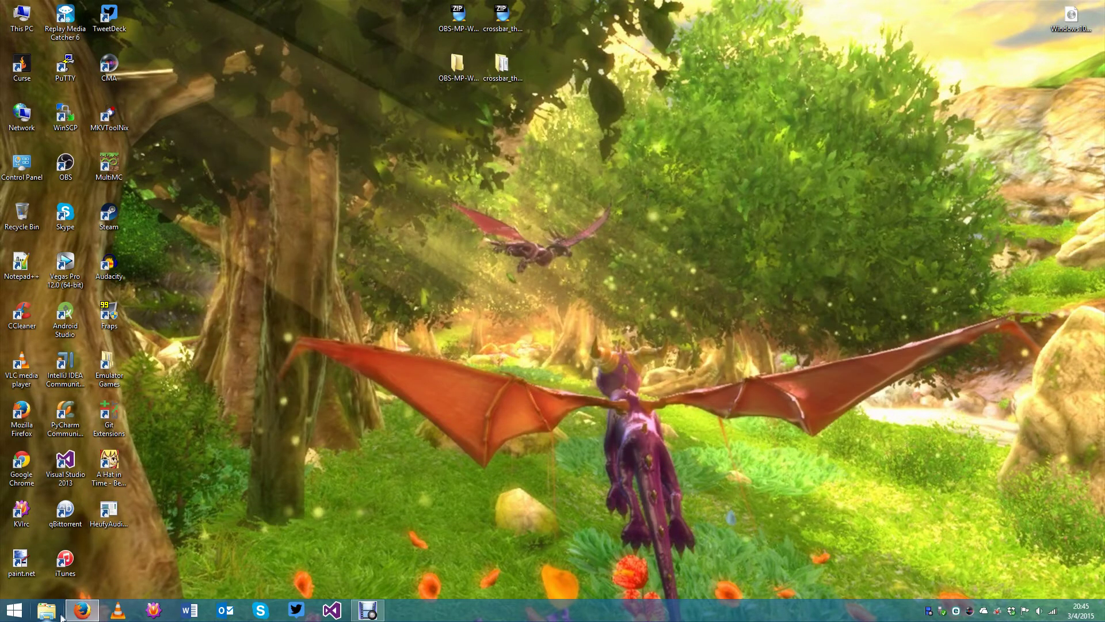
- Browse the Windows 7 (C:) drive in File Explorer to check for the Program Files (x86) folder, and close the window
click(52, 611)
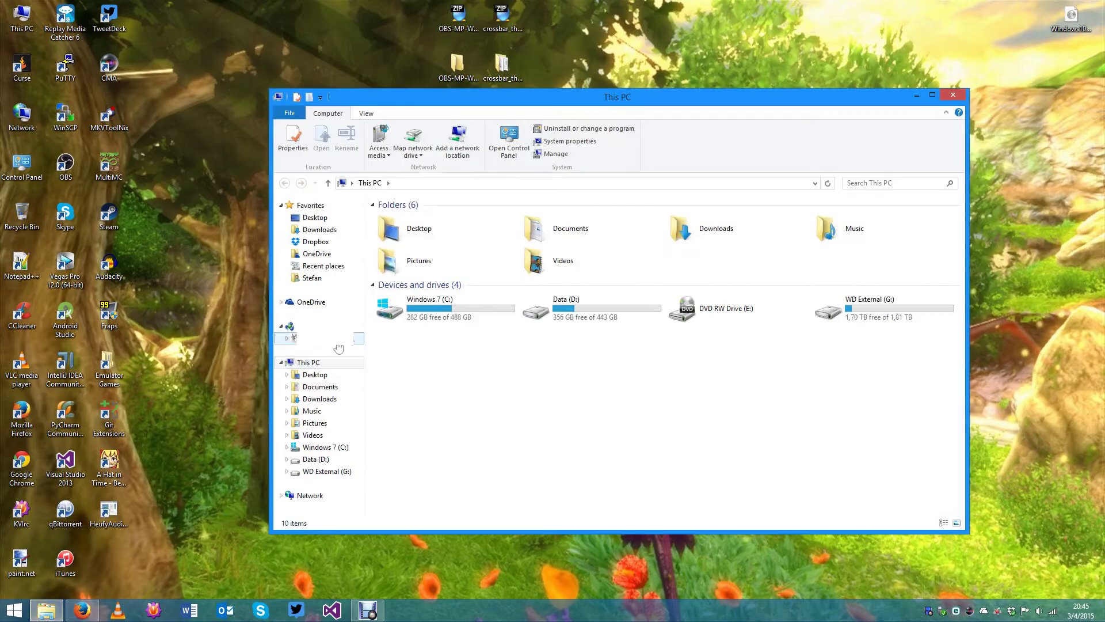
double_click(459, 311)
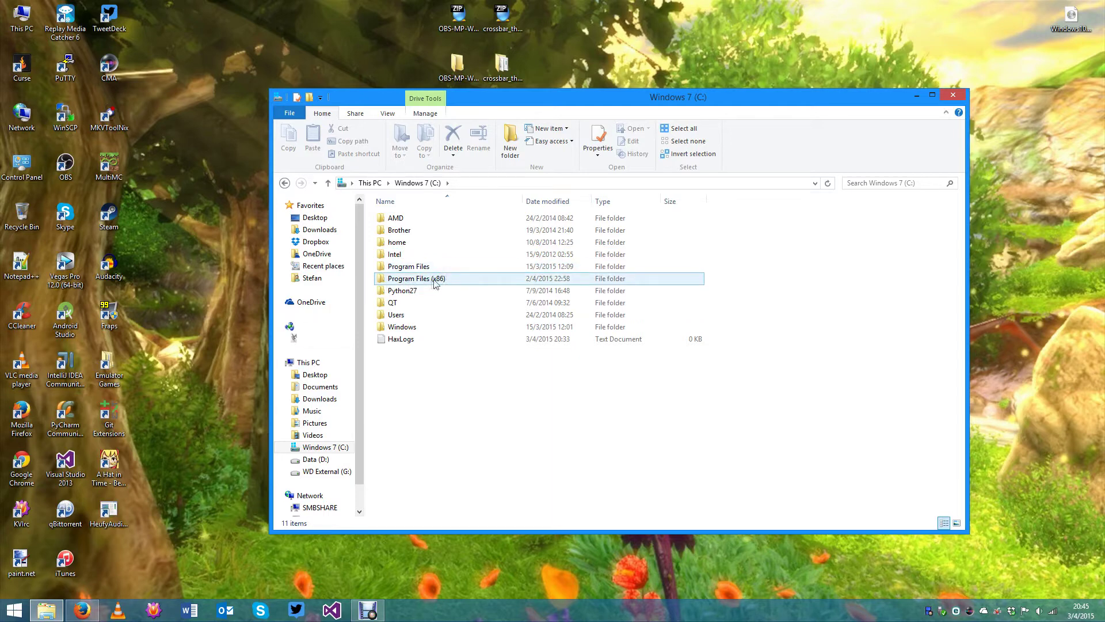
mouse_move(459, 278)
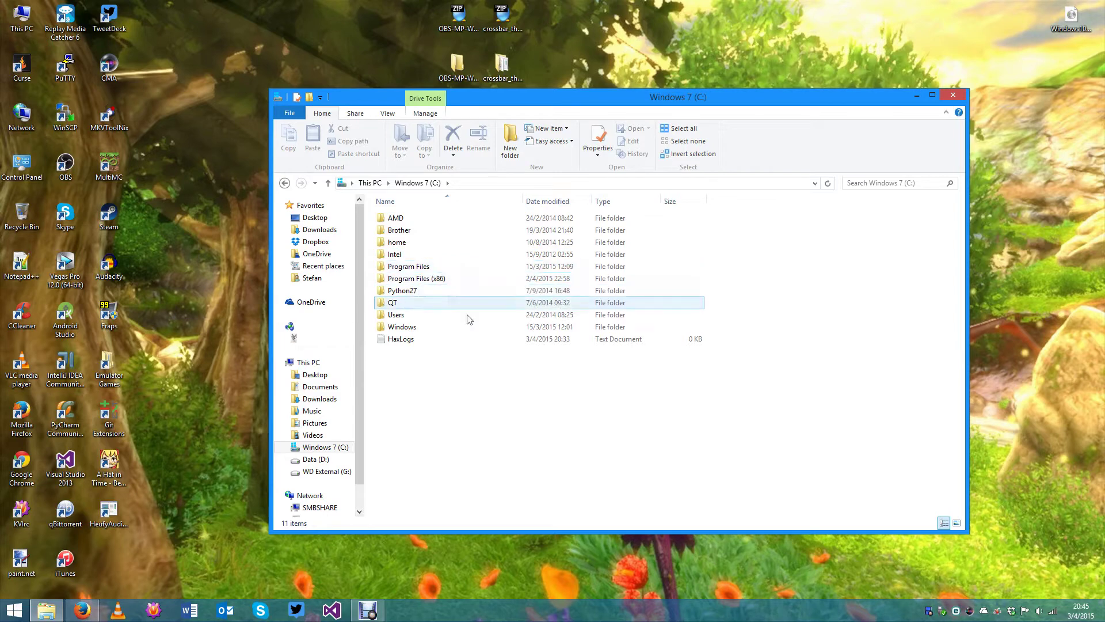
click(954, 96)
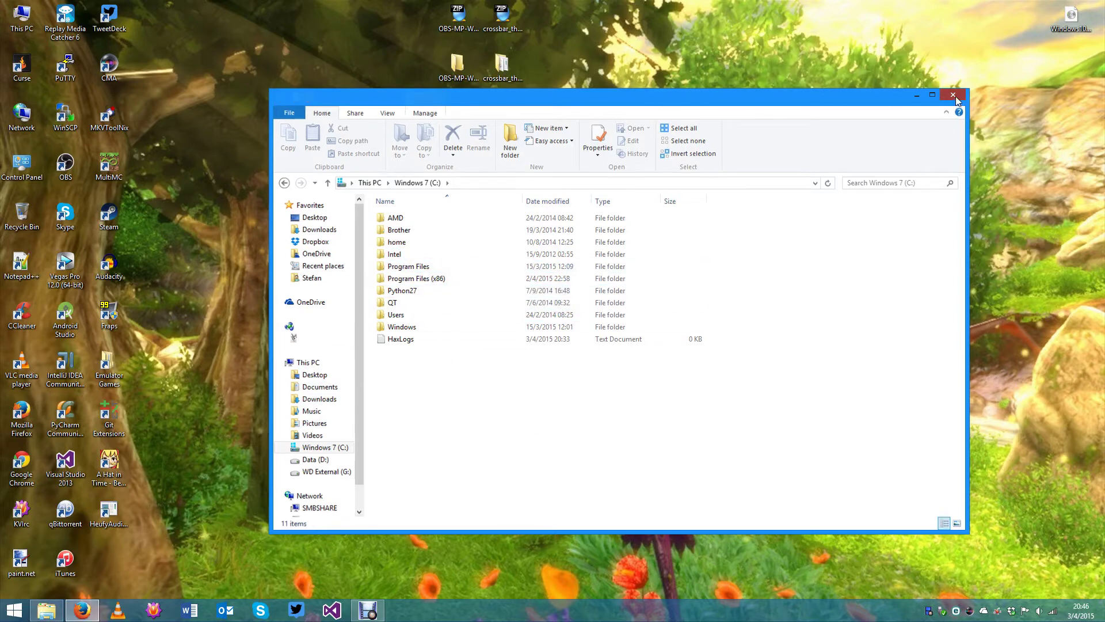
- In Firefox, request the 64-bit Windows Vista / Windows 7 driver for the Dazzle DVC101, cancel the download, and minimize the browser
click(81, 609)
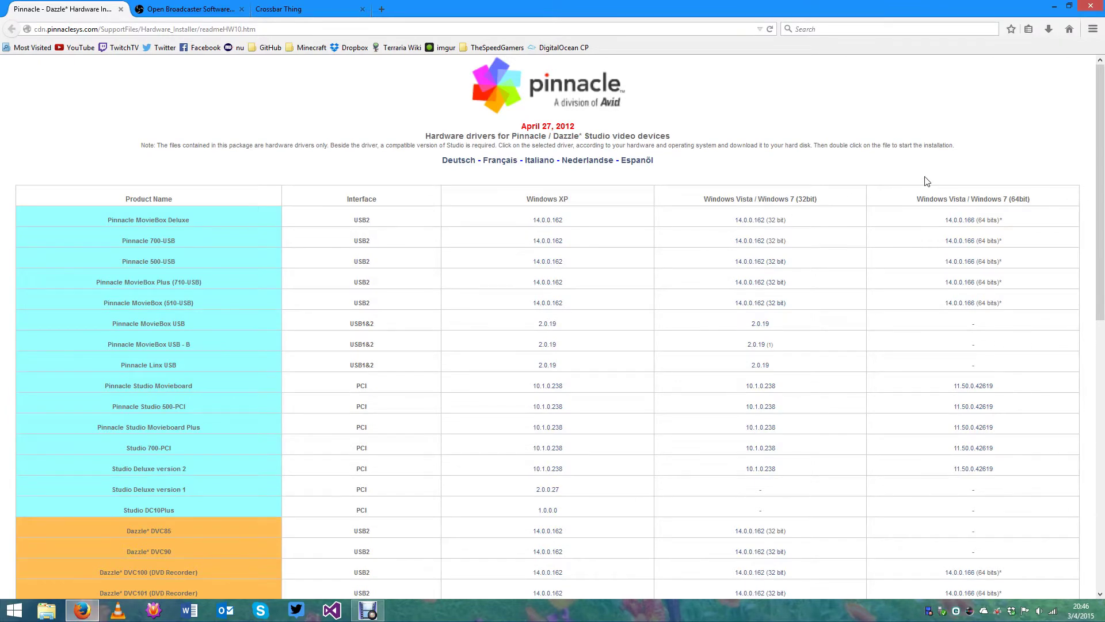
scroll(1024, 225, down, 10)
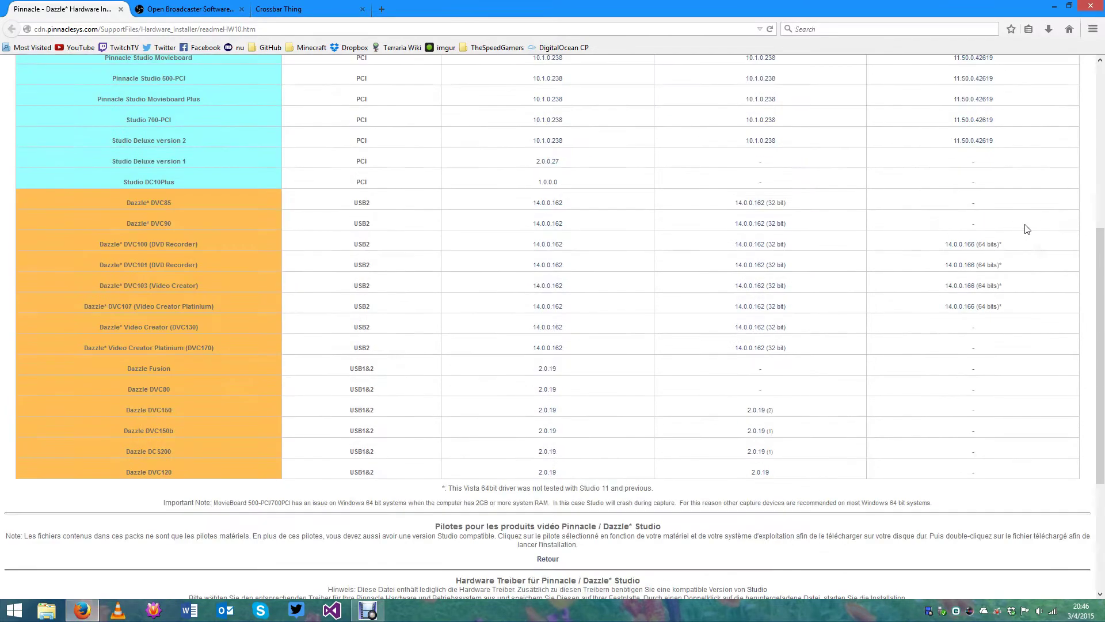
click(942, 265)
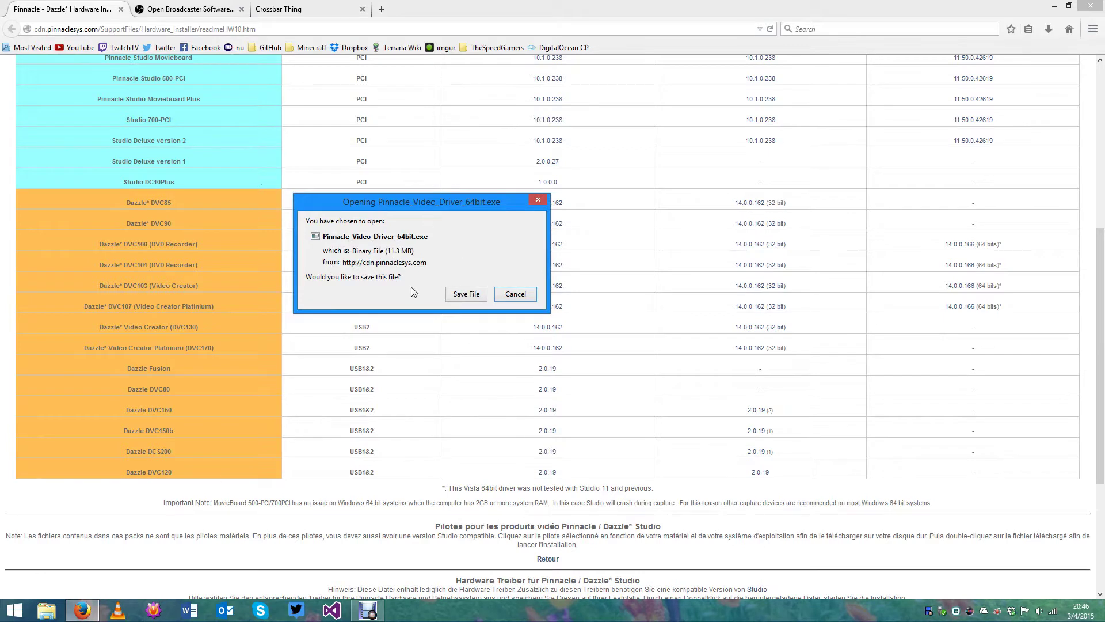
click(518, 294)
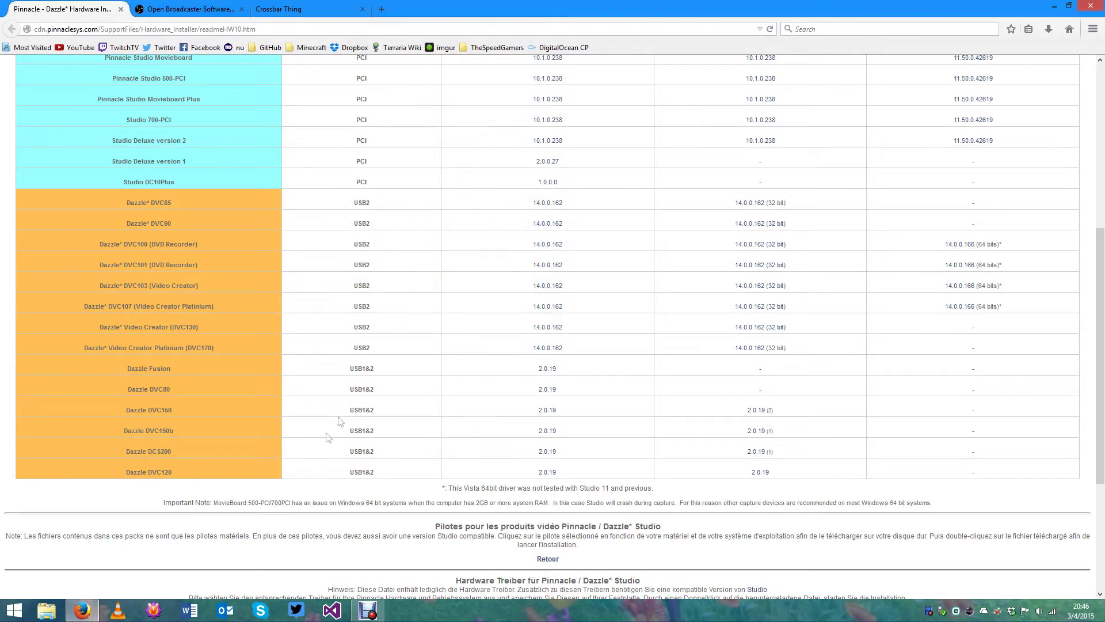
click(84, 612)
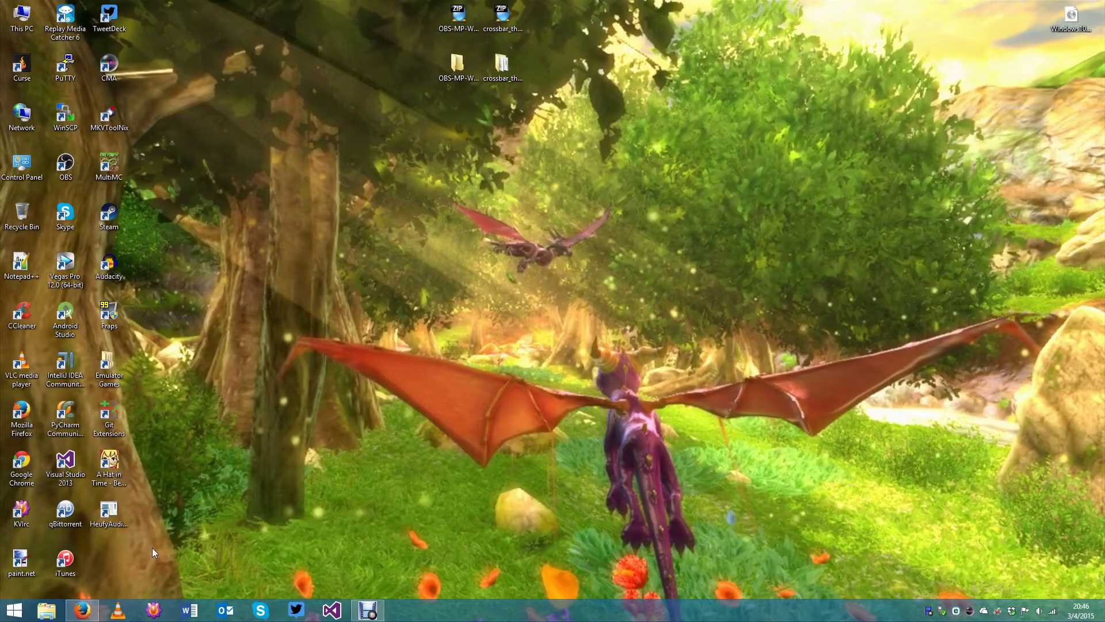
- Return to Firefox and go from the OBS download page to the obsproject.com home page
click(84, 610)
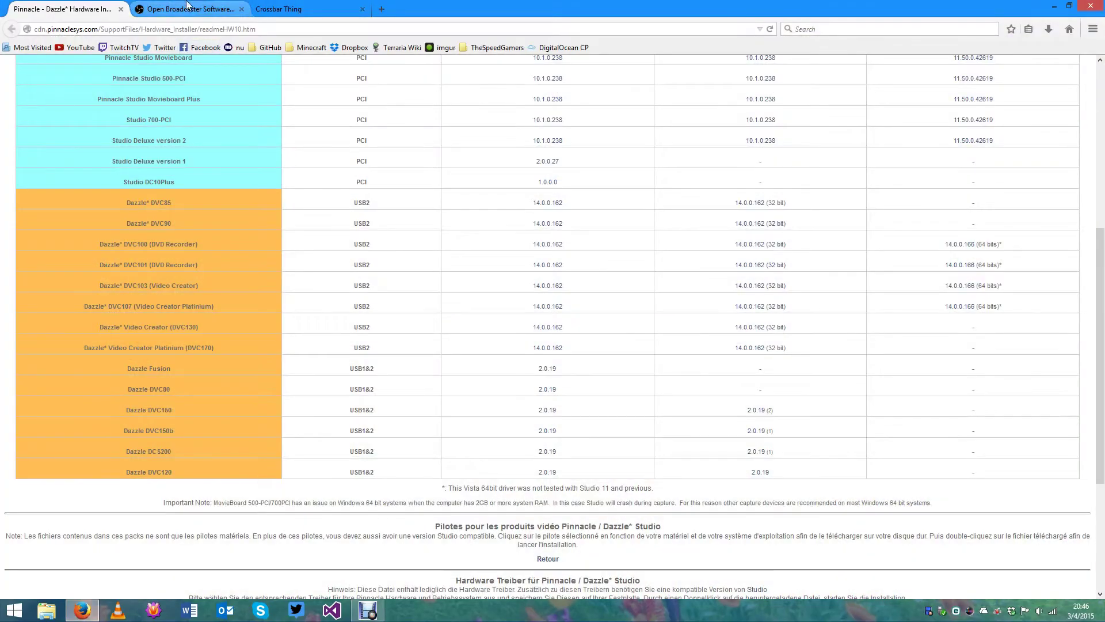
key(ctrl+Tab)
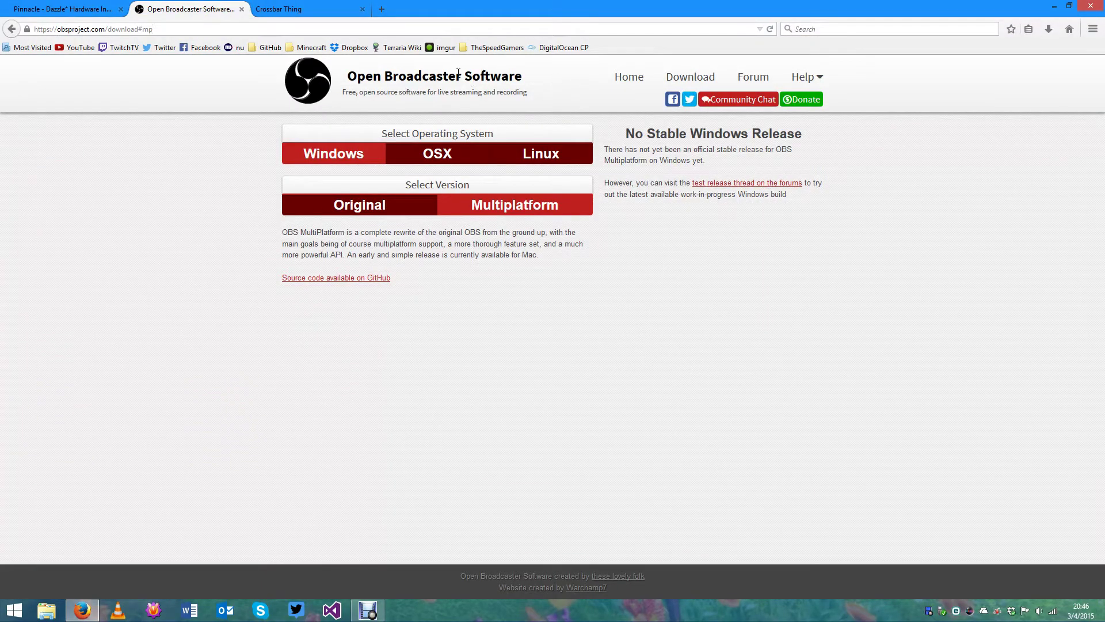
click(150, 29)
key(Left)
key(Left)
key(Left)
key(Left)
key(Left)
key(Left)
key(Left)
key(Left)
key(Left)
key(Left)
key(shift+End)
key(BackSpace)
key(BackSpace)
key(Return)
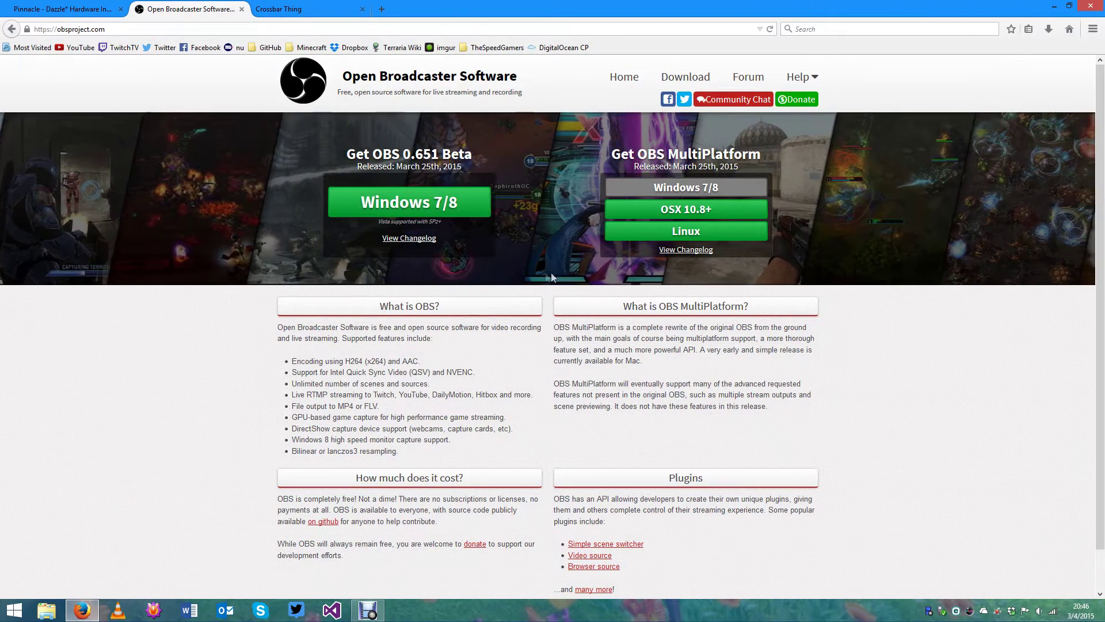
- Request the OBS 0.651 Beta installer for Windows 7/8, cancel the download, and minimize the browser
click(439, 202)
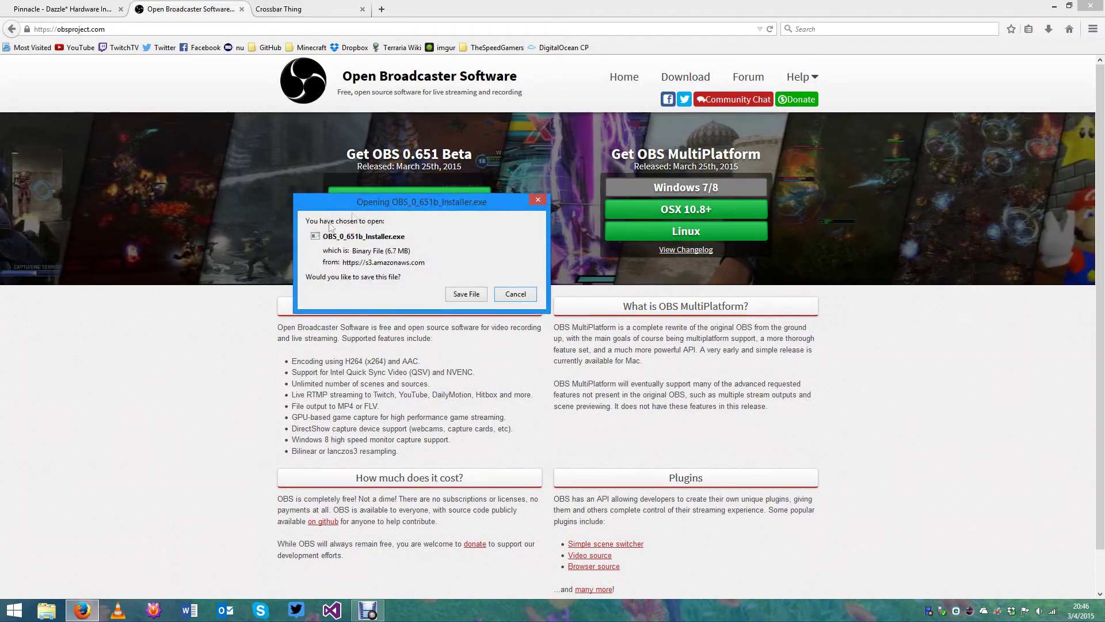
click(515, 293)
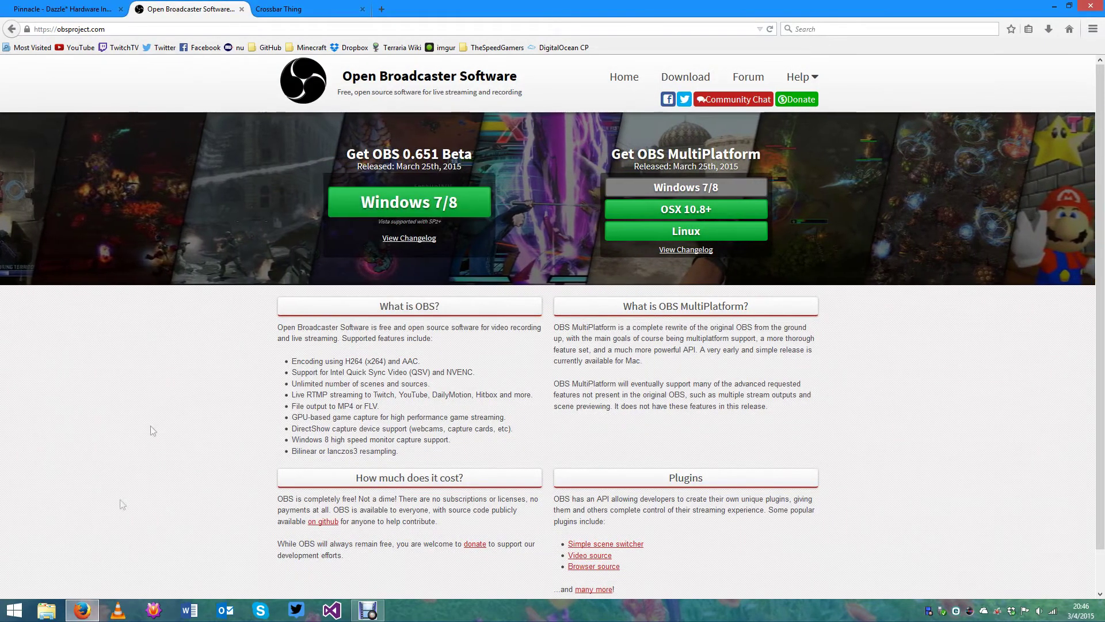
click(81, 610)
- In File Explorer, look up the OBS folder in C:\Program Files and return to the drive's root
click(46, 610)
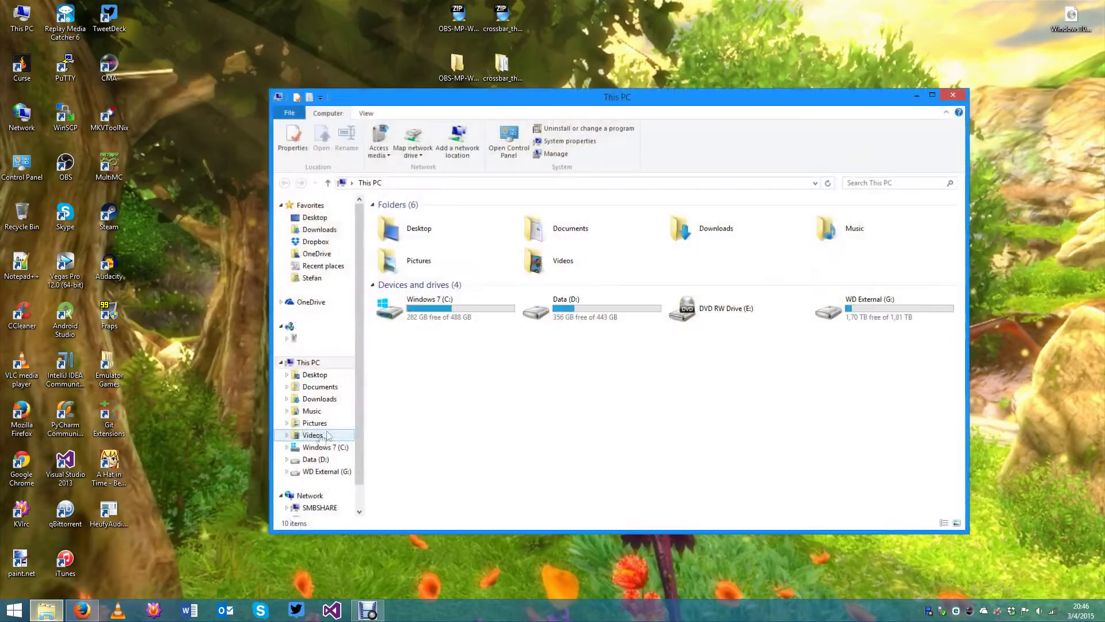
double_click(464, 310)
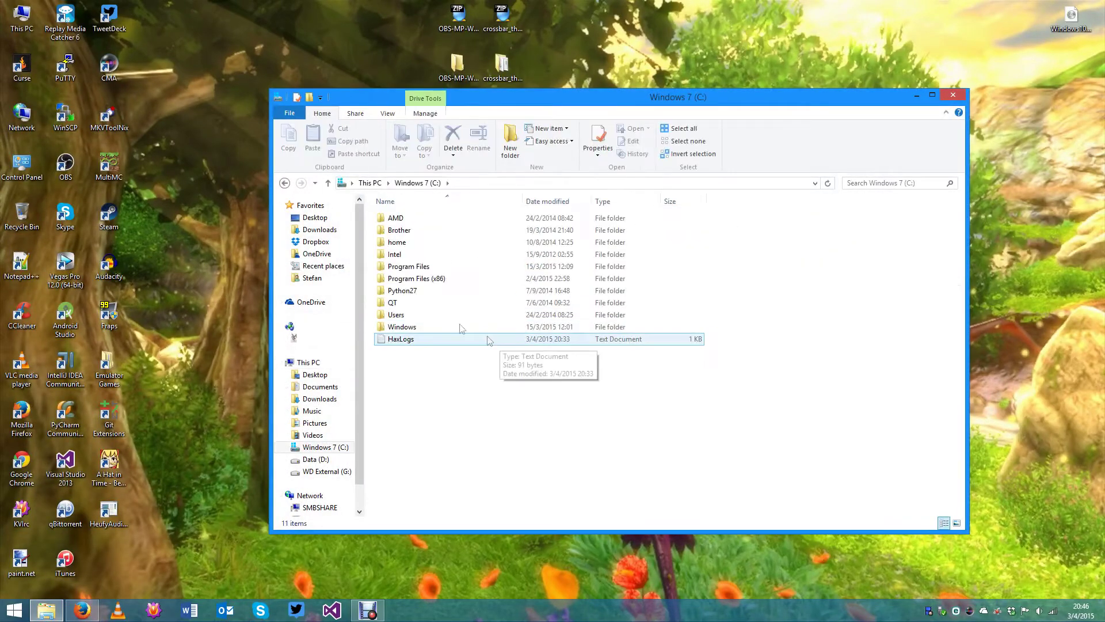
double_click(427, 265)
scroll(475, 278, down, 6)
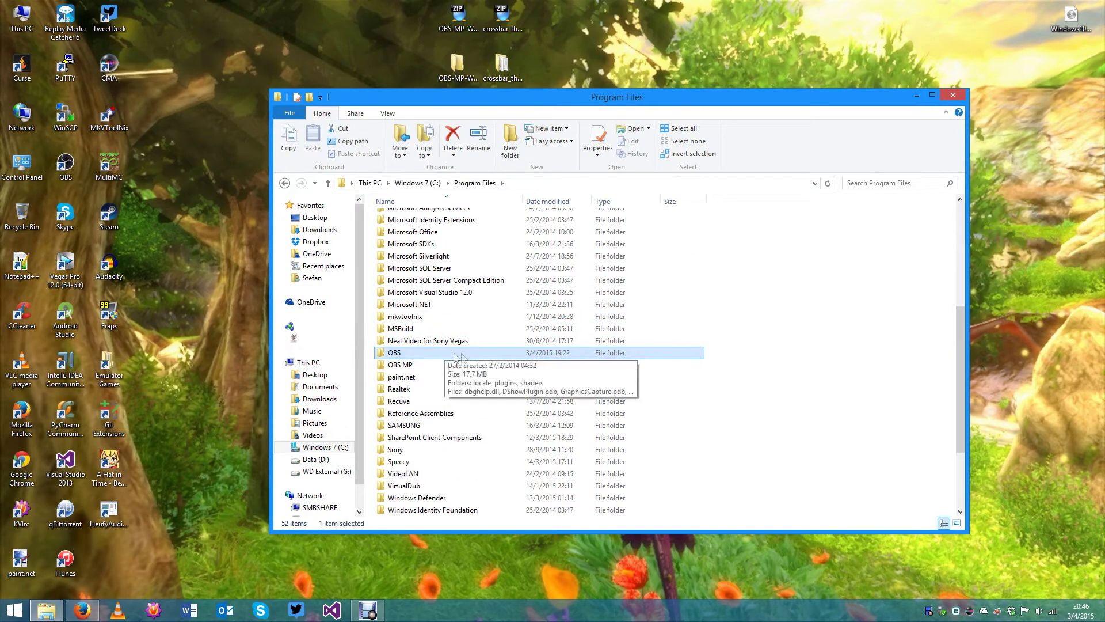
double_click(439, 358)
key(BackSpace)
key(BackSpace)
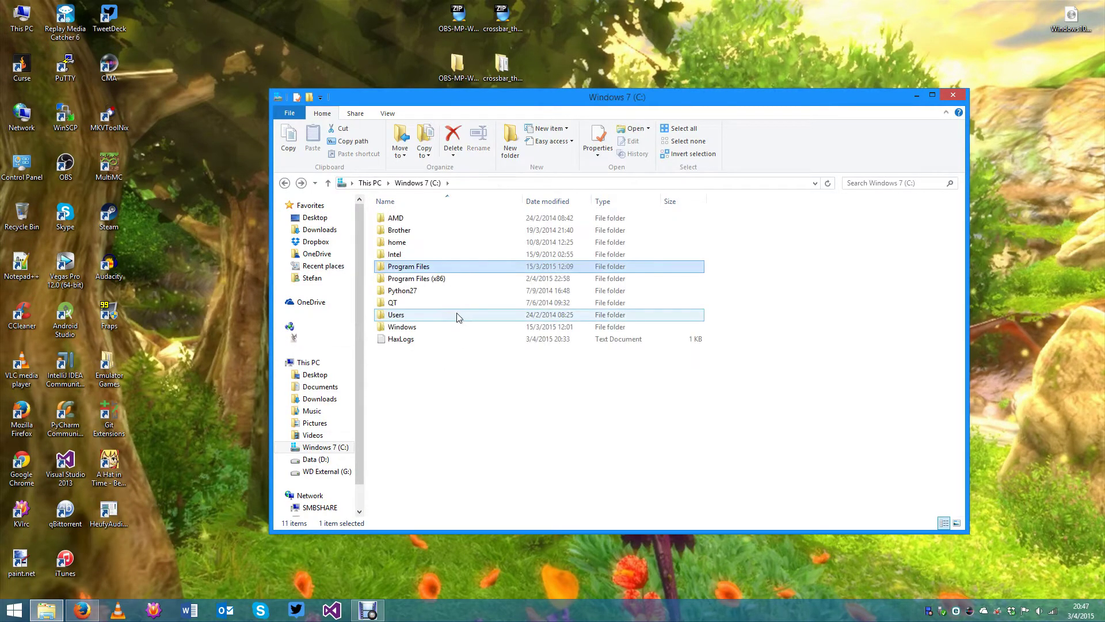
- Locate the OBS folder inside C:\Program Files (x86)
click(438, 279)
double_click(438, 280)
scroll(451, 341, down, 8)
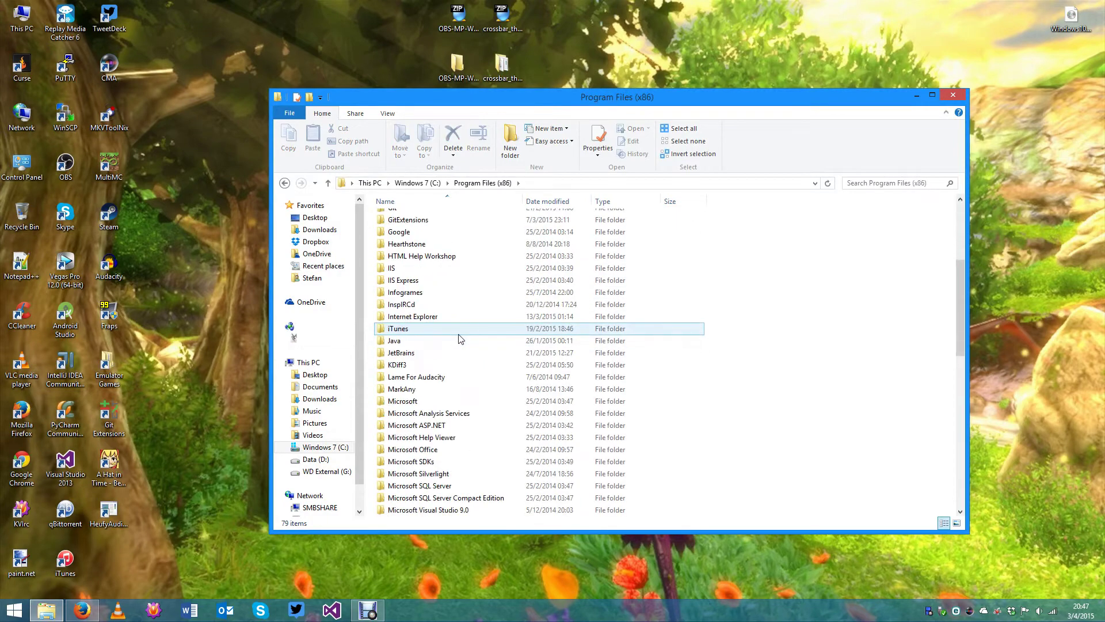
scroll(451, 344, up, 1)
scroll(451, 340, down, 10)
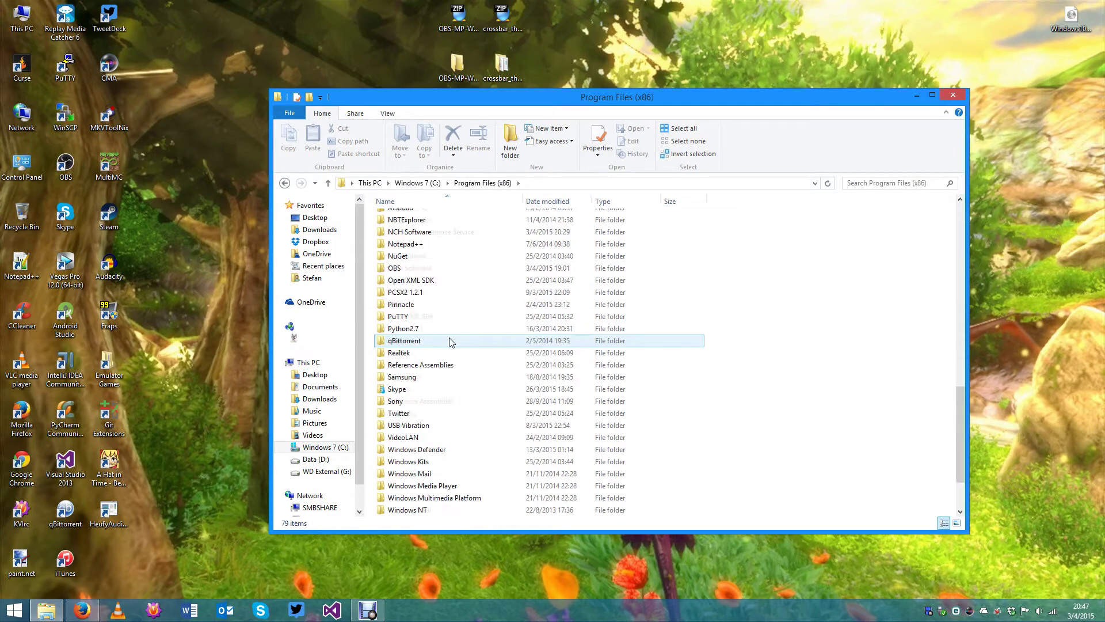
click(408, 268)
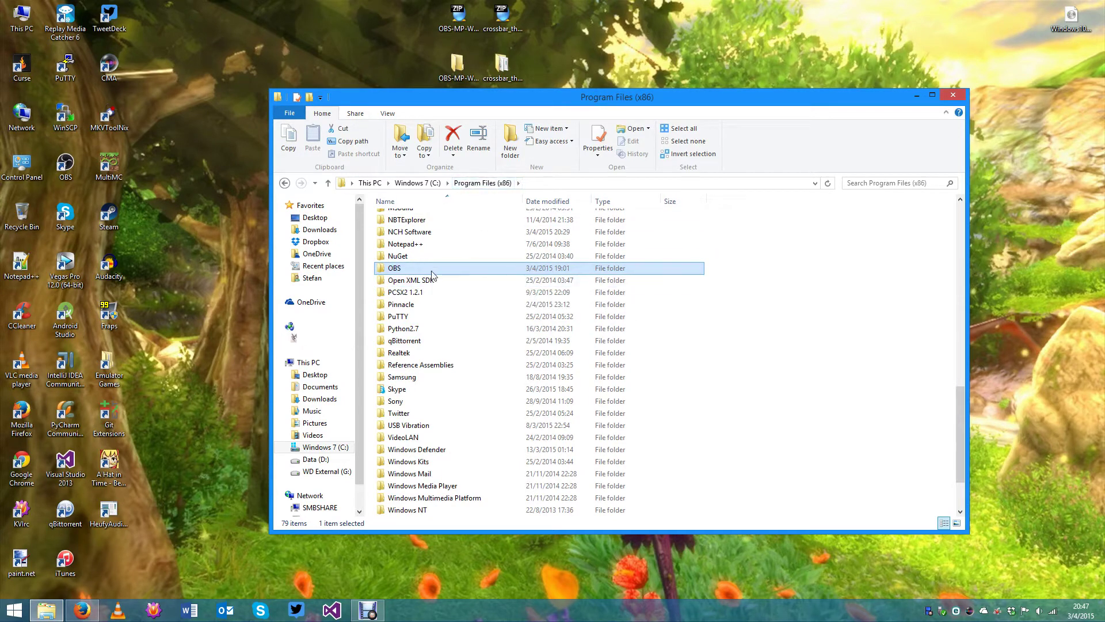
- Launch the OBS application from the C:\Program Files\OBS folder and minimize File Explorer
click(417, 182)
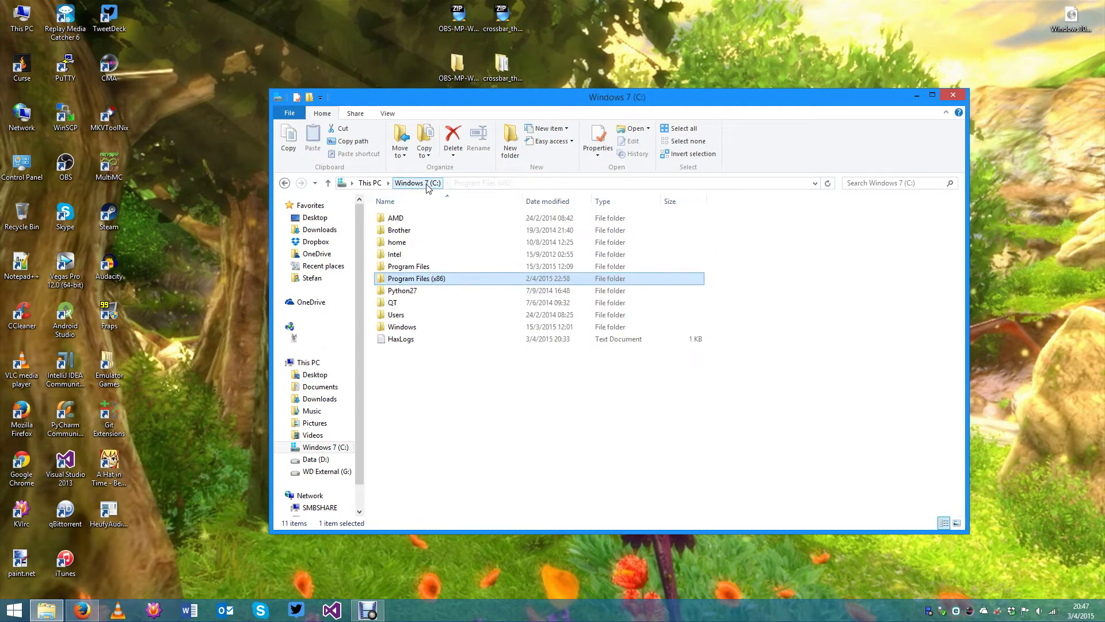
double_click(444, 266)
scroll(445, 270, down, 9)
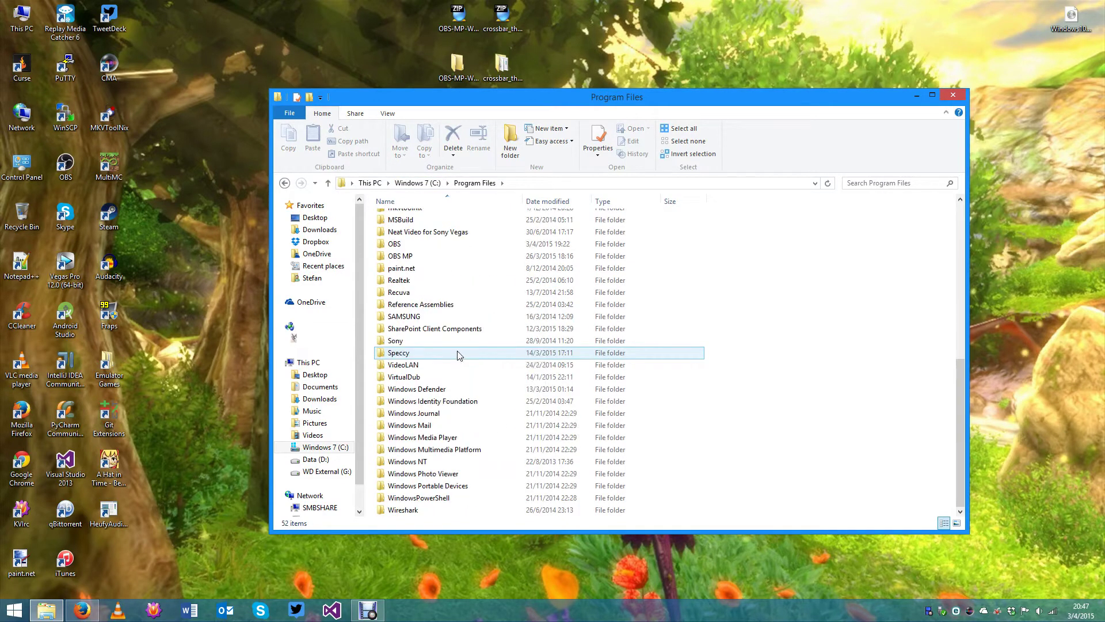
scroll(420, 294, up, 1)
double_click(410, 275)
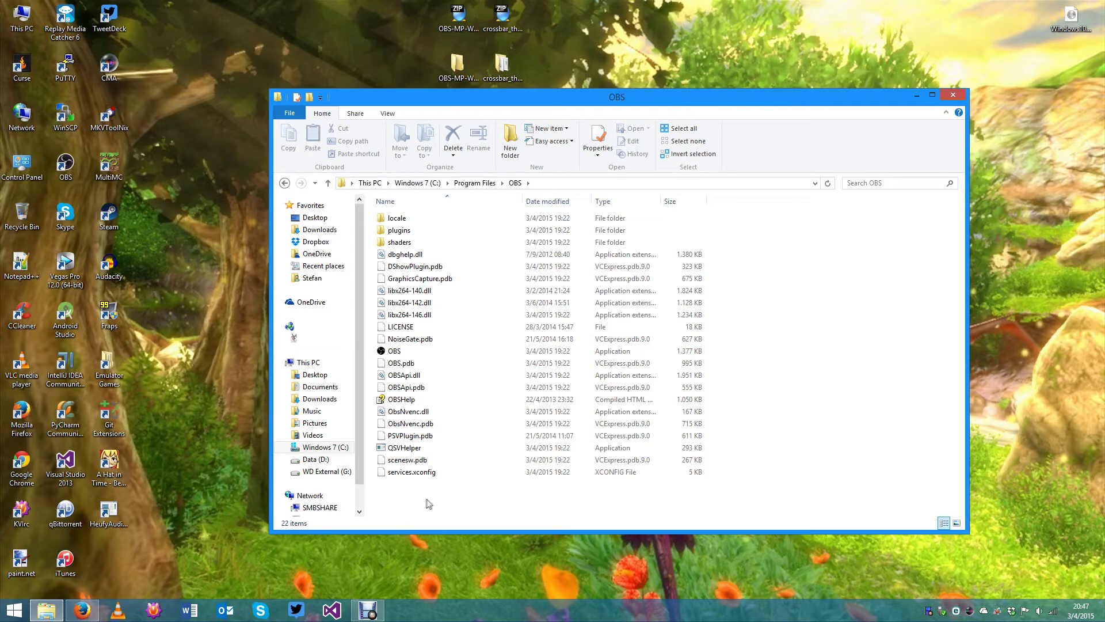
double_click(397, 351)
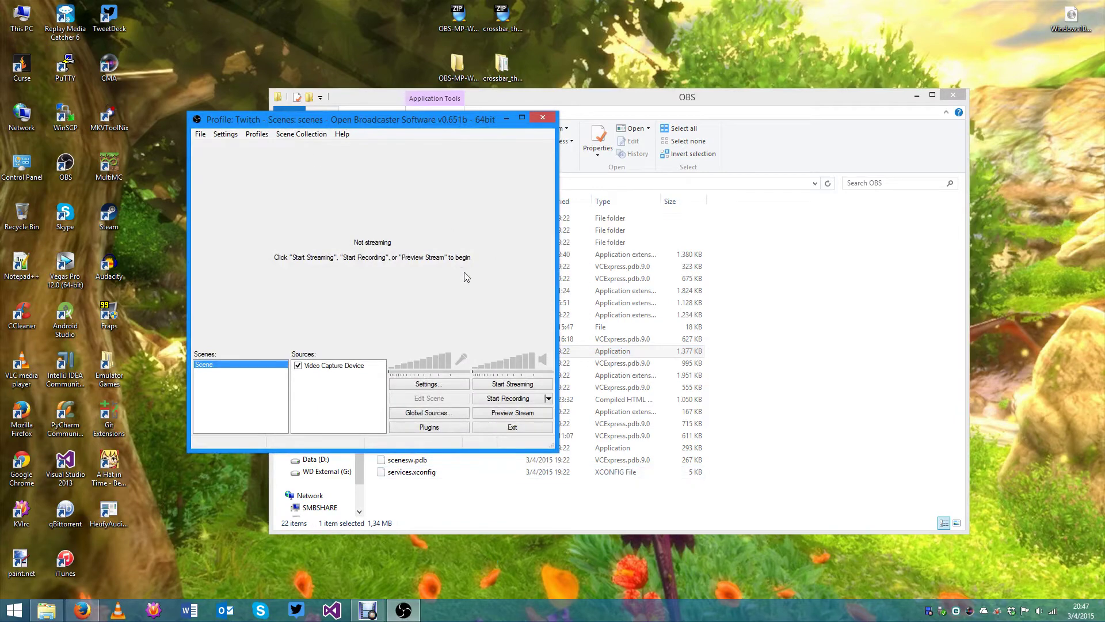
click(917, 95)
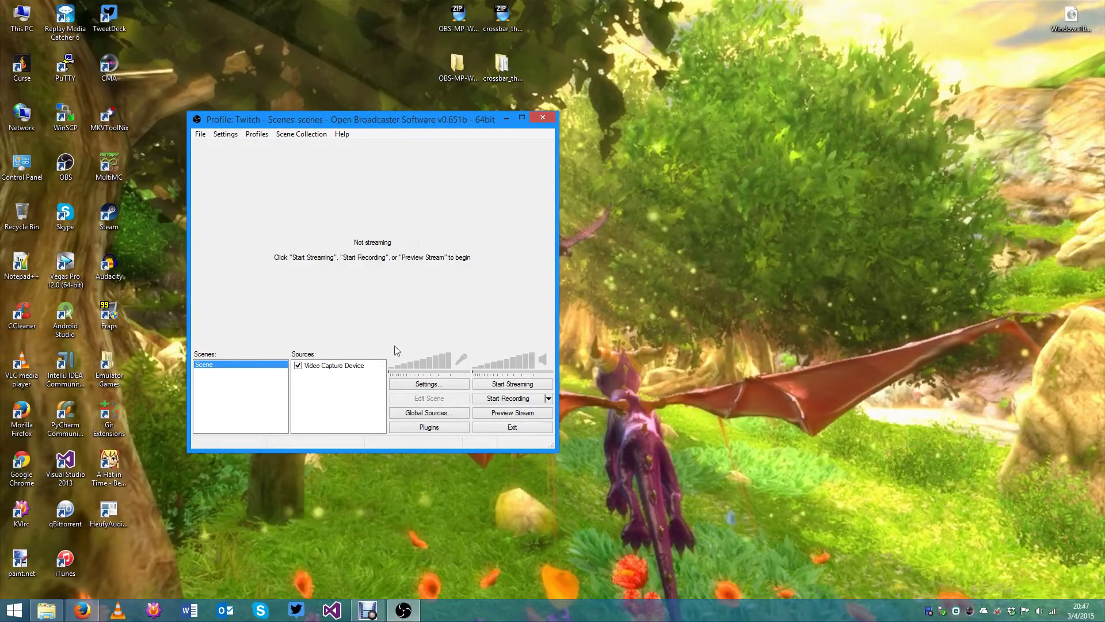
- Delete the existing Video Capture Device source from the scene
click(342, 366)
key(Delete)
key(Return)
- Add a Video Capture Device source named Dazzle to the scene
right_click(306, 383)
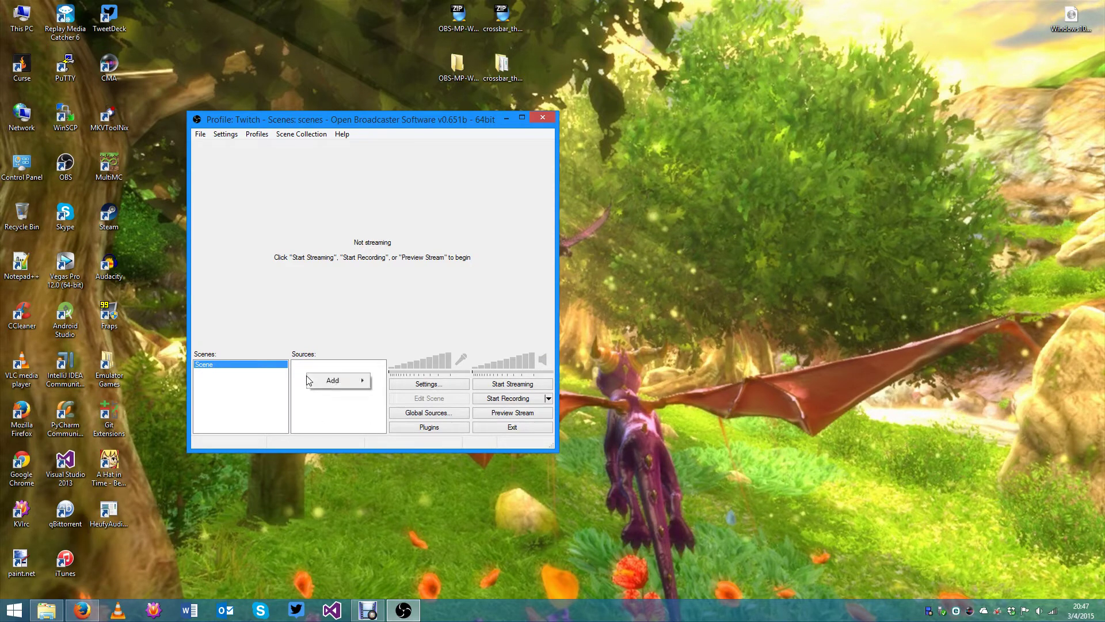
mouse_move(325, 383)
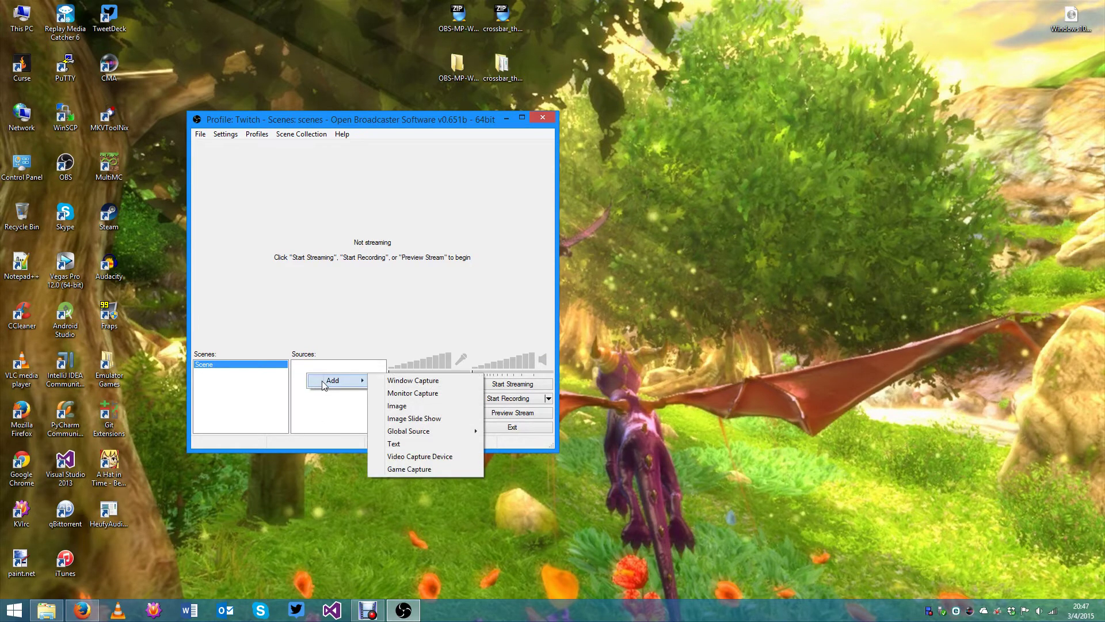
click(430, 458)
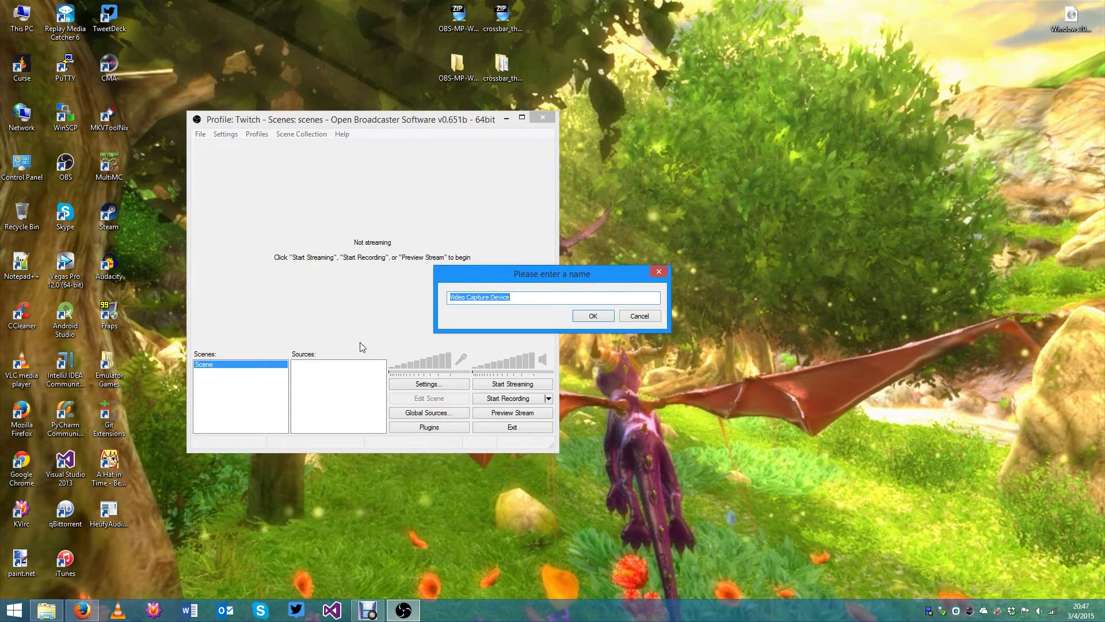
text(Dazzle)
click(593, 316)
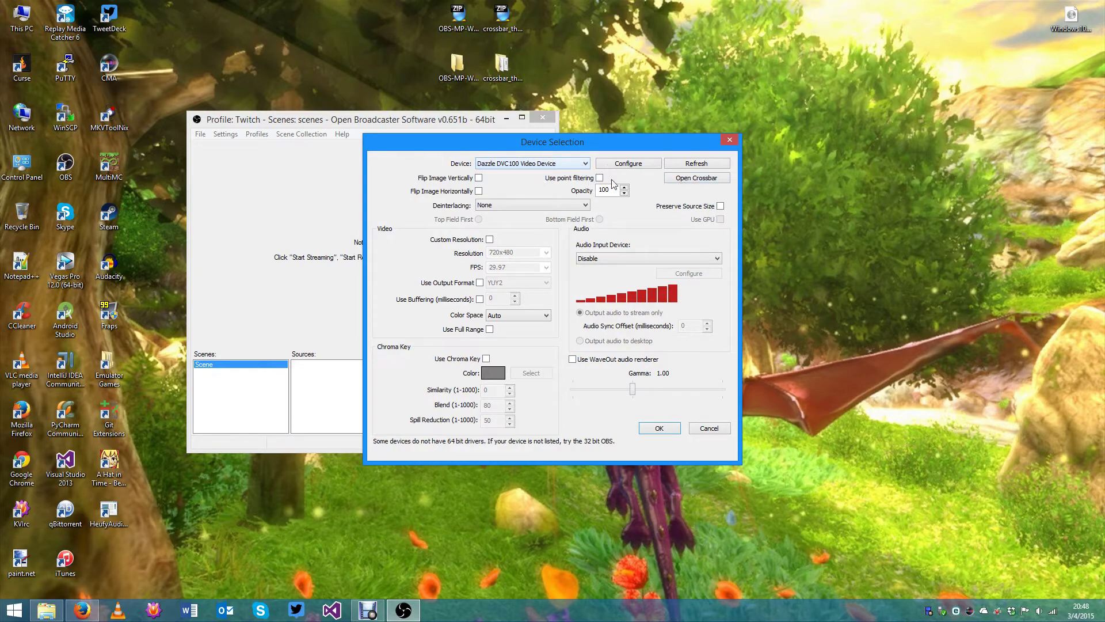
- Set the audio input to Line (Dazzle DVC100 Audio Device) with output to desktop, confirm, and briefly run the stream preview
click(618, 257)
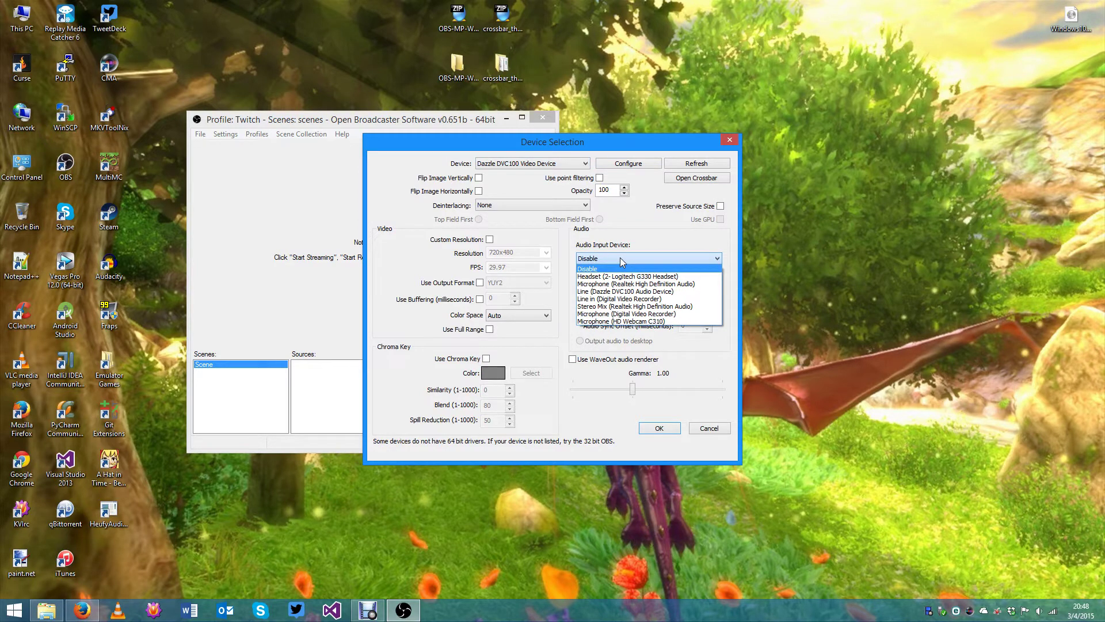
click(686, 296)
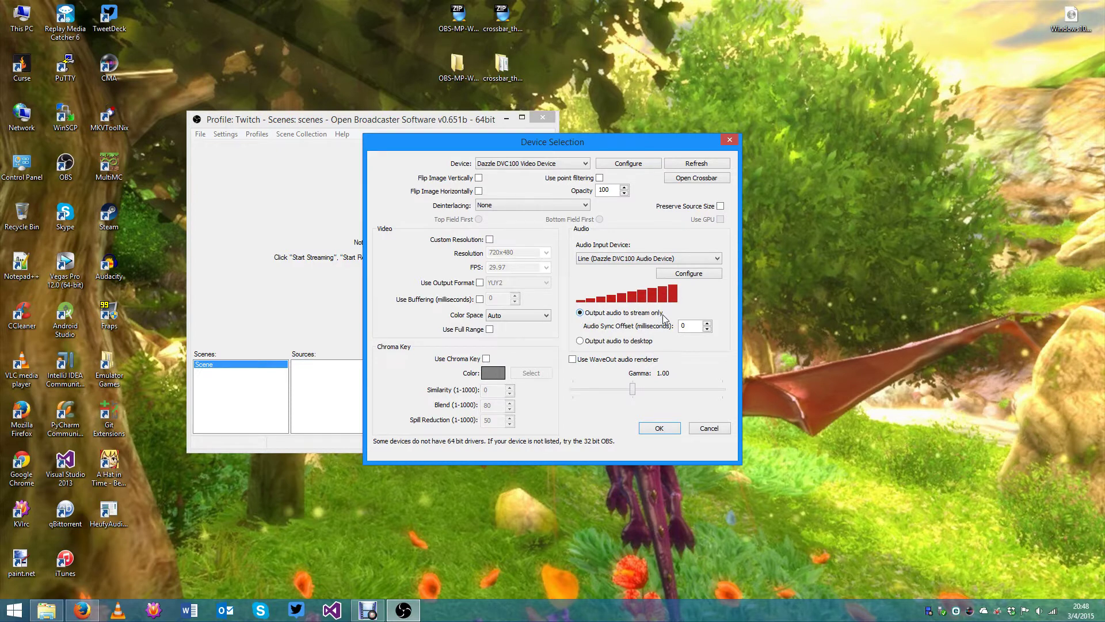
click(646, 344)
click(672, 427)
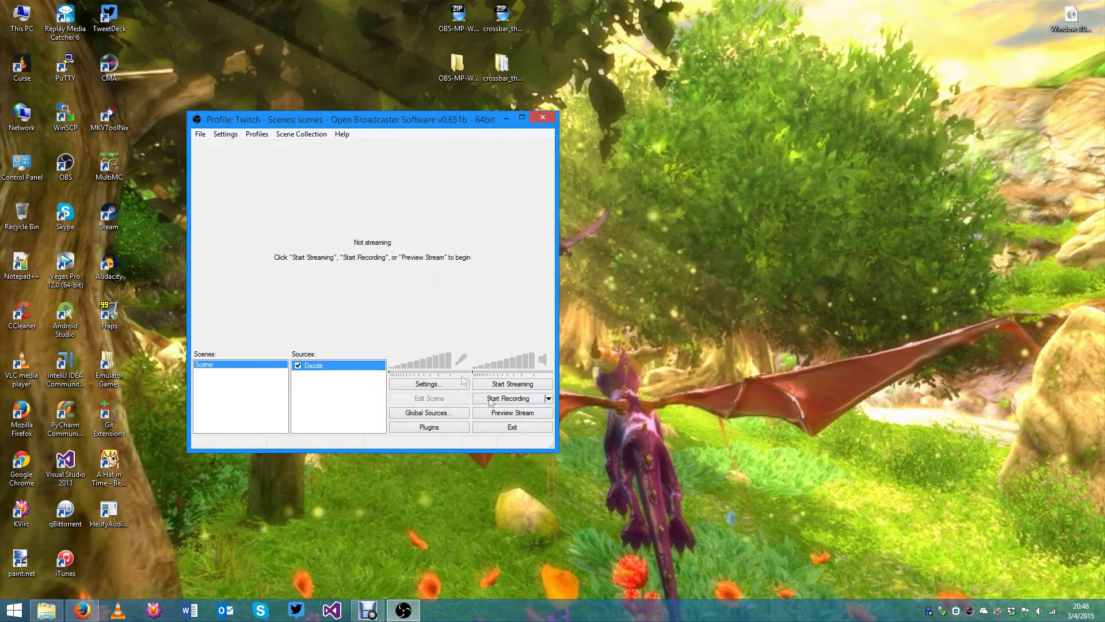
click(512, 412)
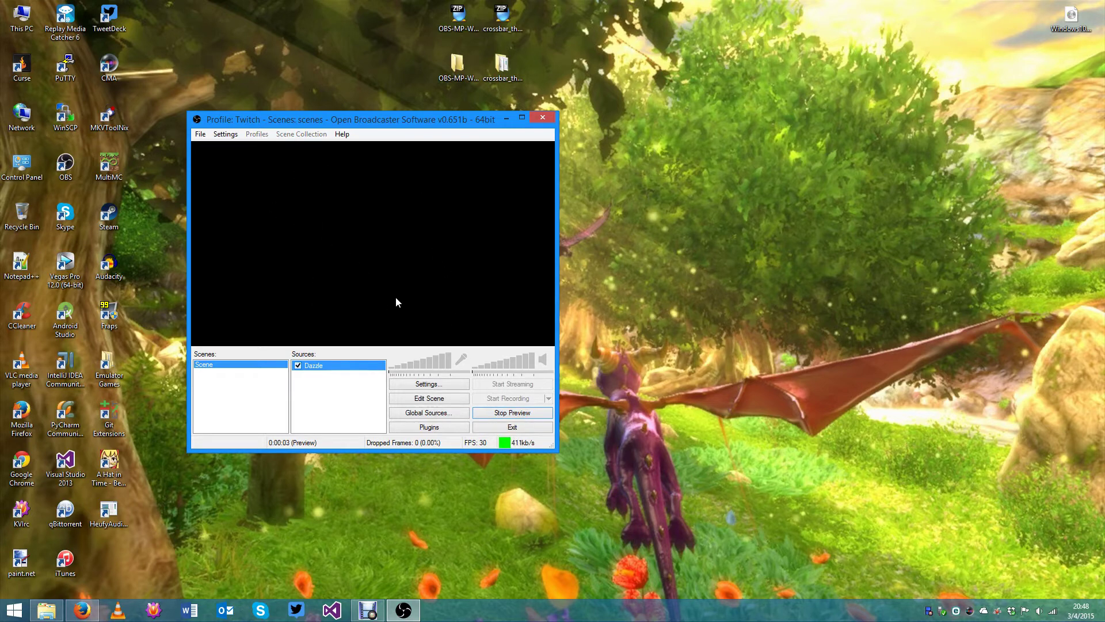
click(509, 413)
- Enable a custom resolution of 640x480 in the Dazzle source's properties
right_click(334, 365)
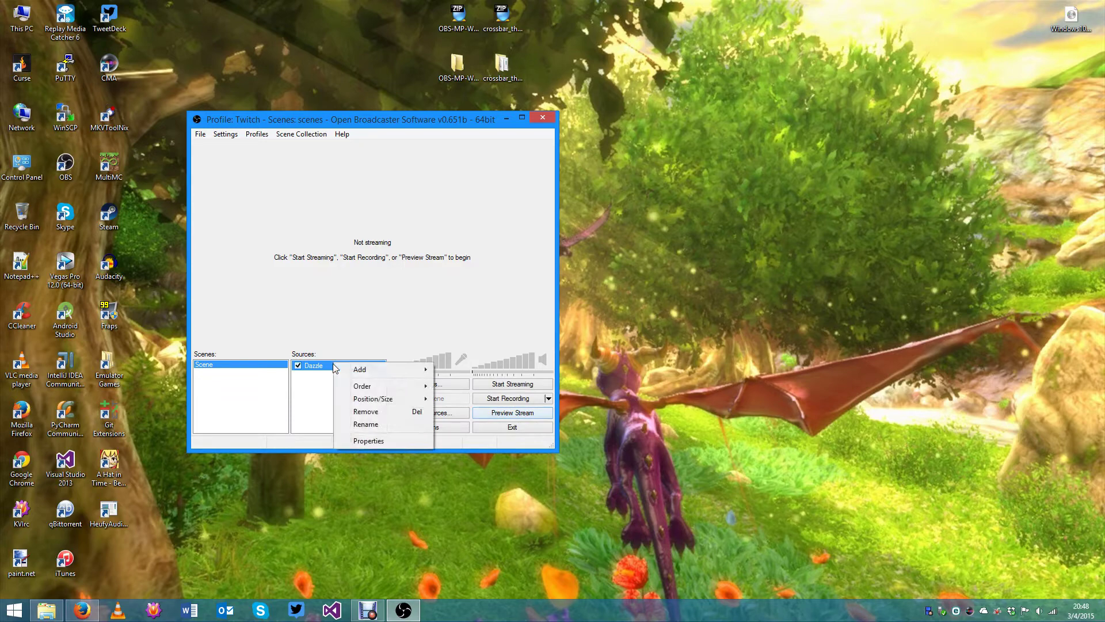
click(379, 441)
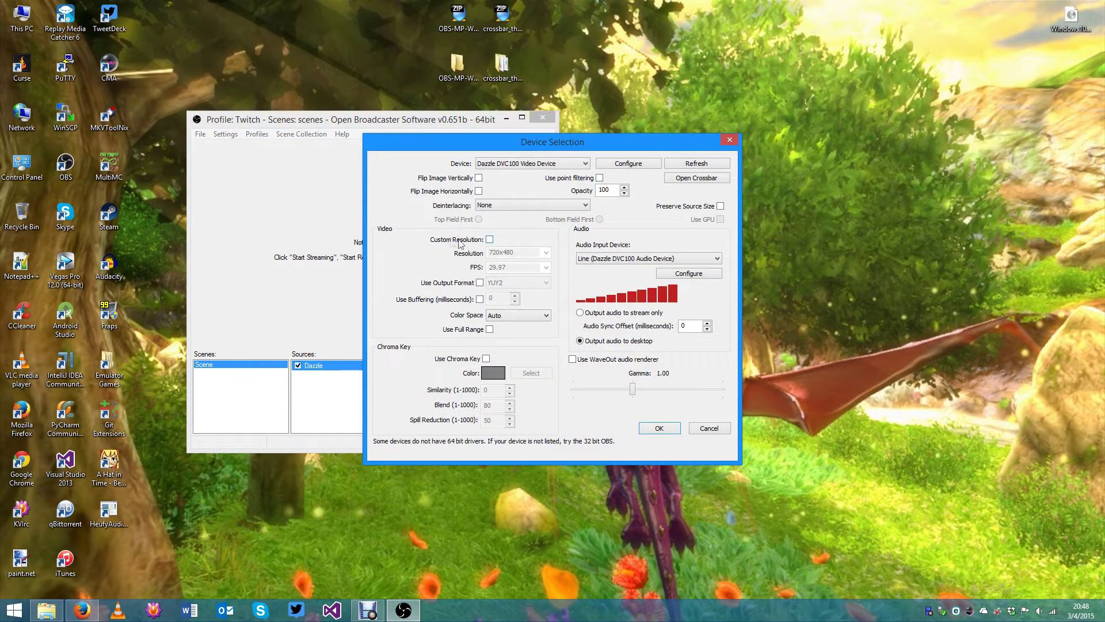
click(489, 239)
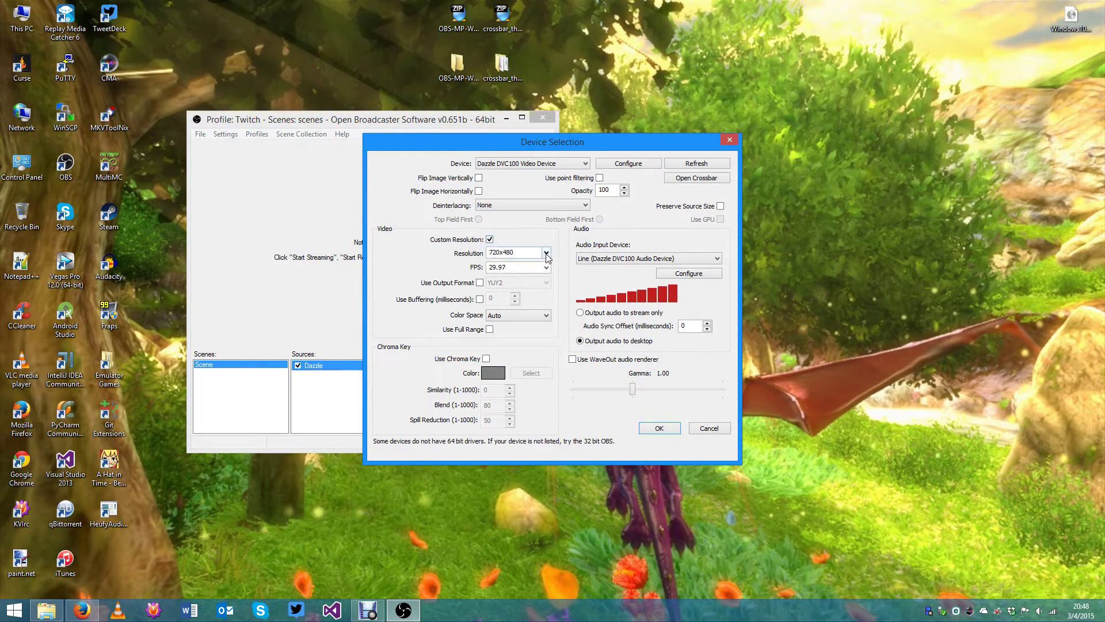
click(545, 252)
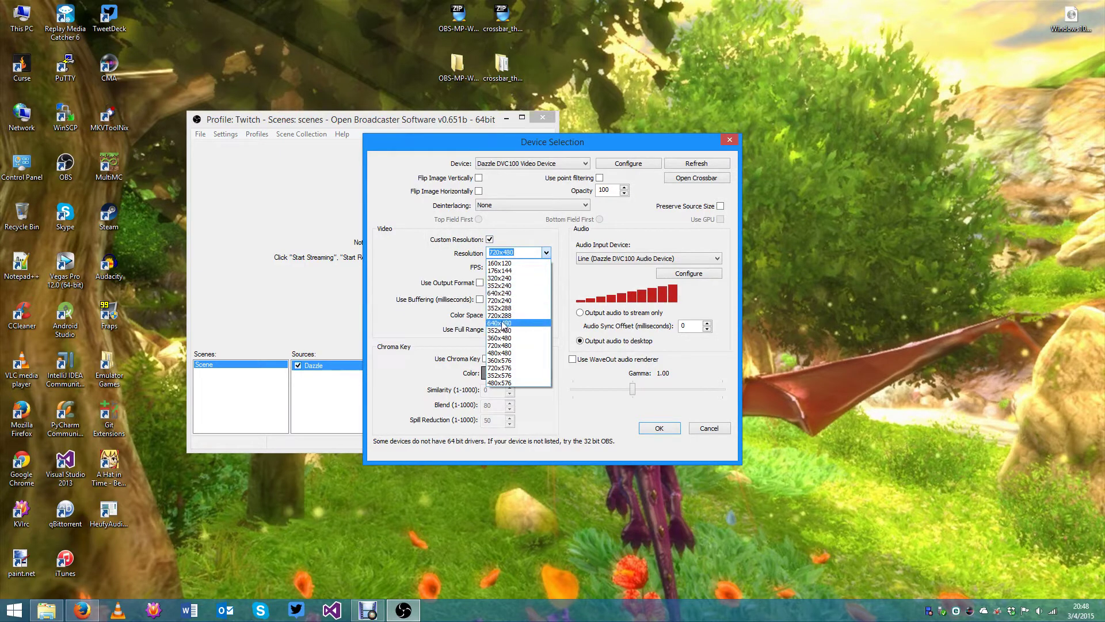
click(521, 324)
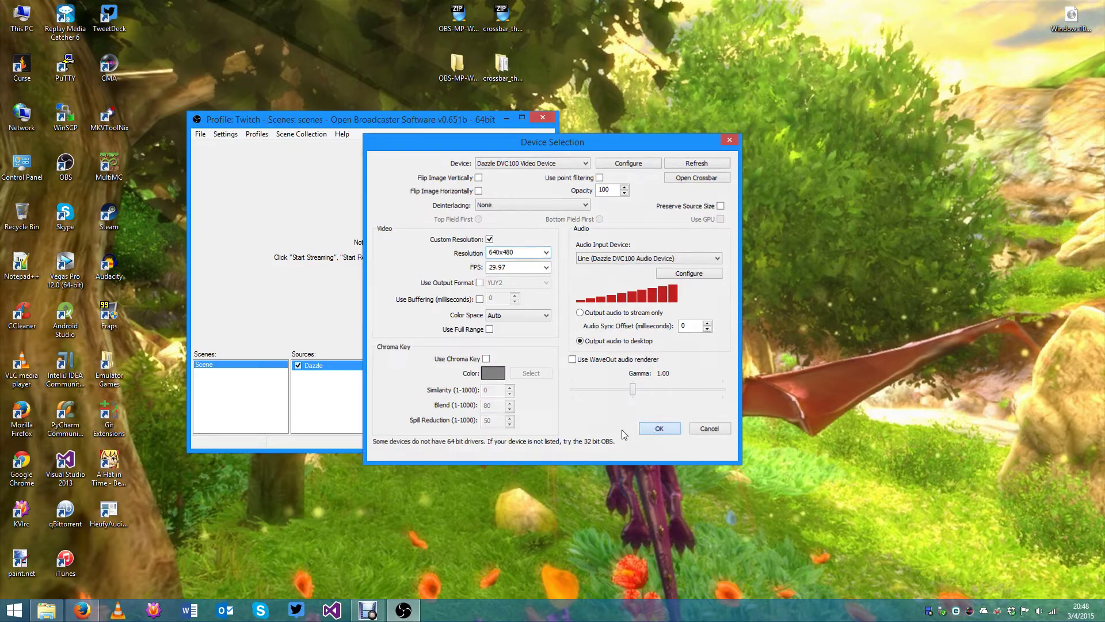
click(642, 431)
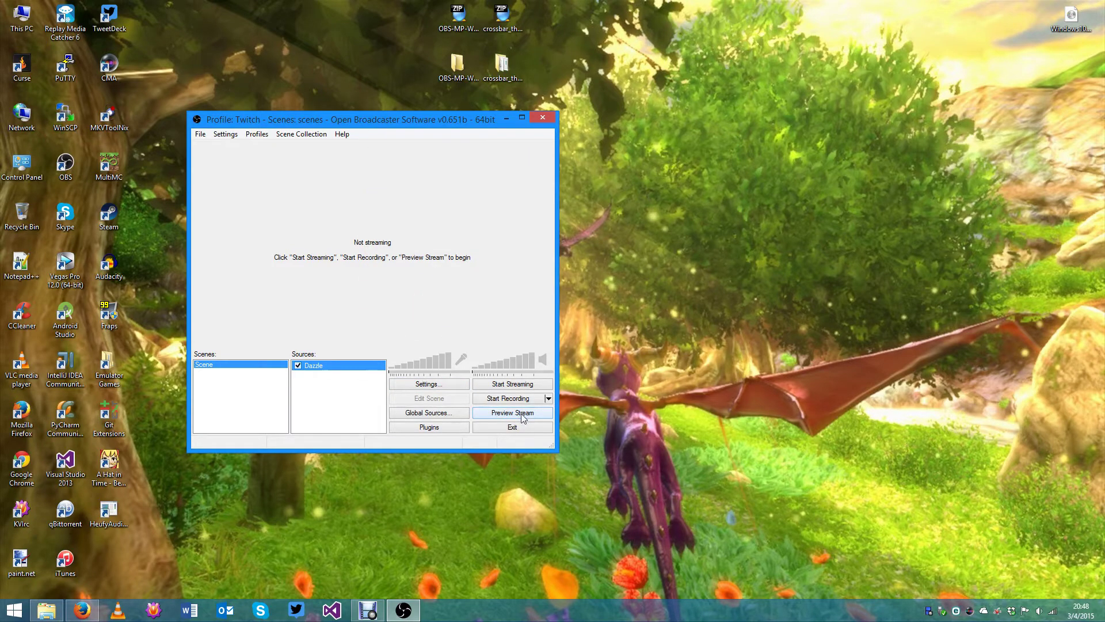
- Preview the stream with the Dazzle source fitted to the screen and maximize the OBS window
click(534, 416)
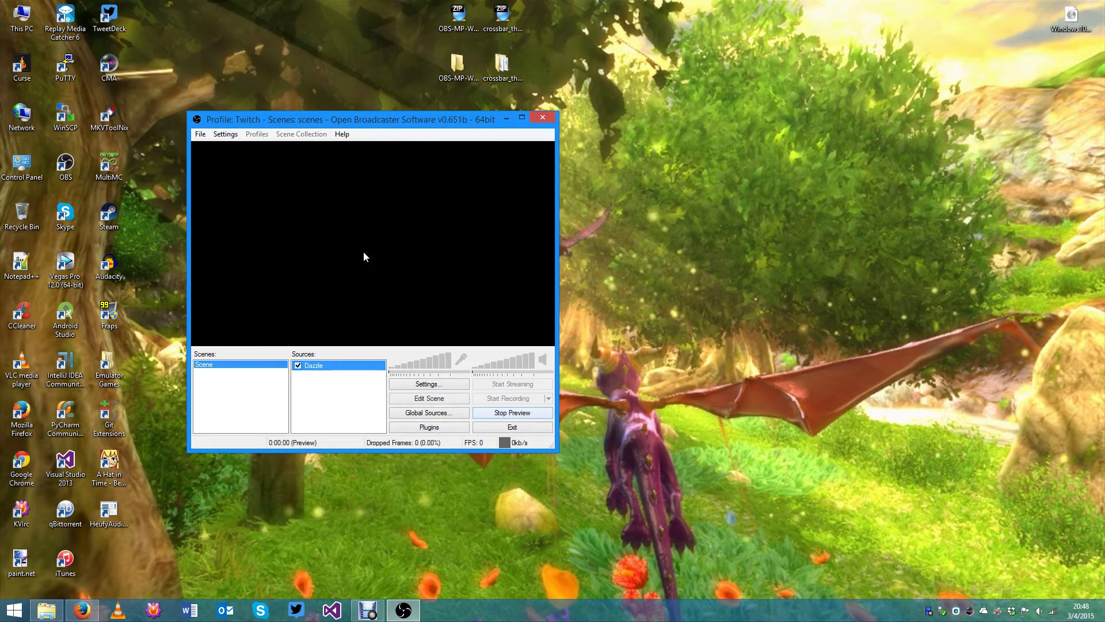
right_click(271, 178)
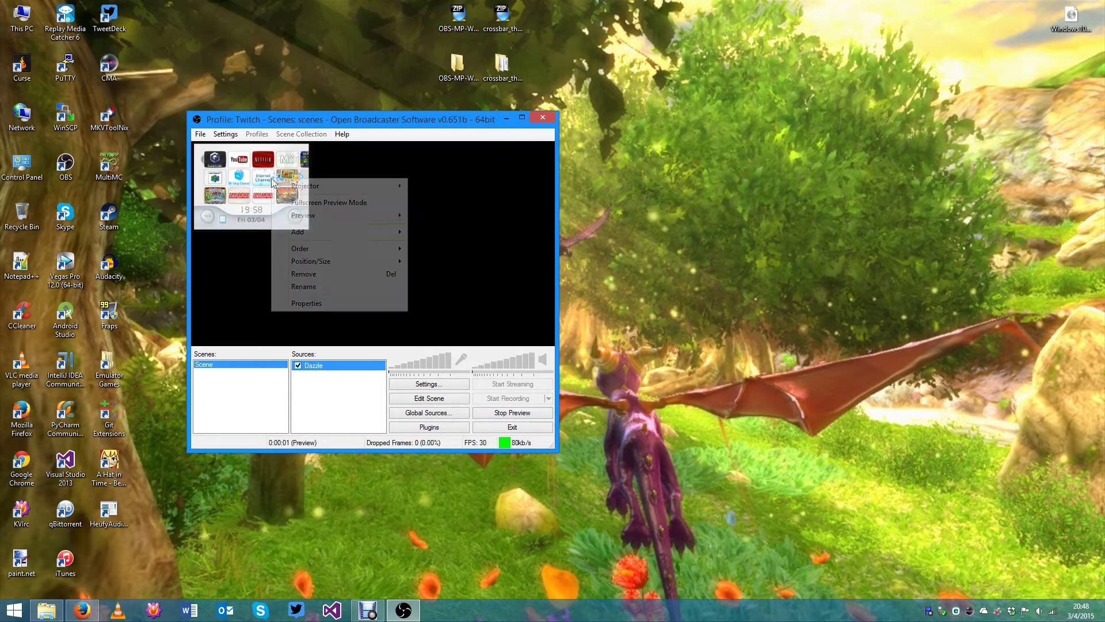
mouse_move(357, 261)
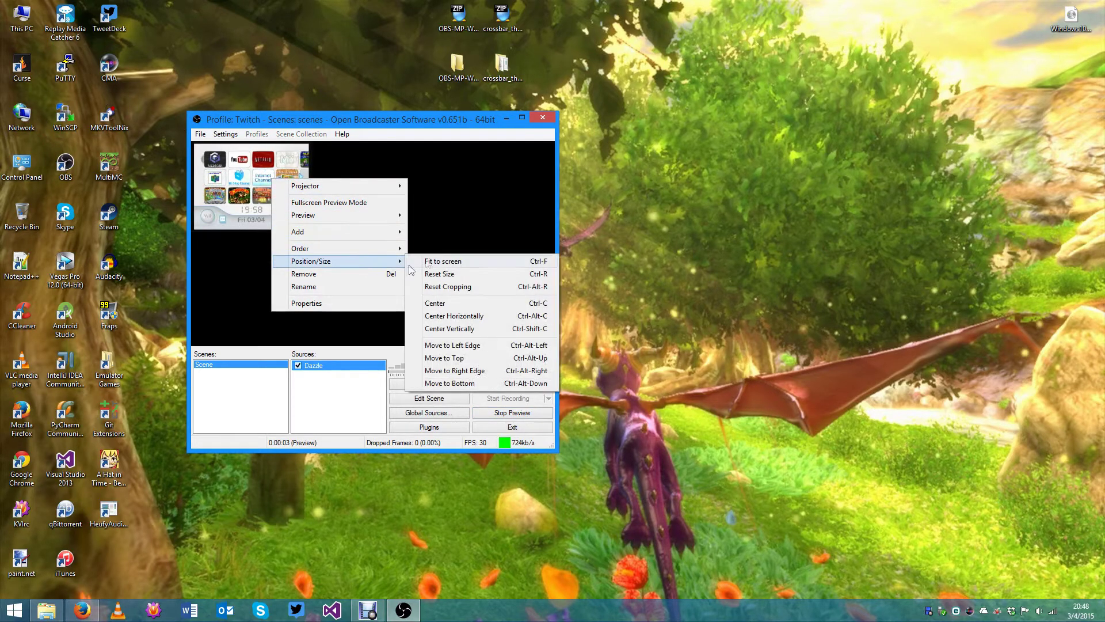
click(449, 262)
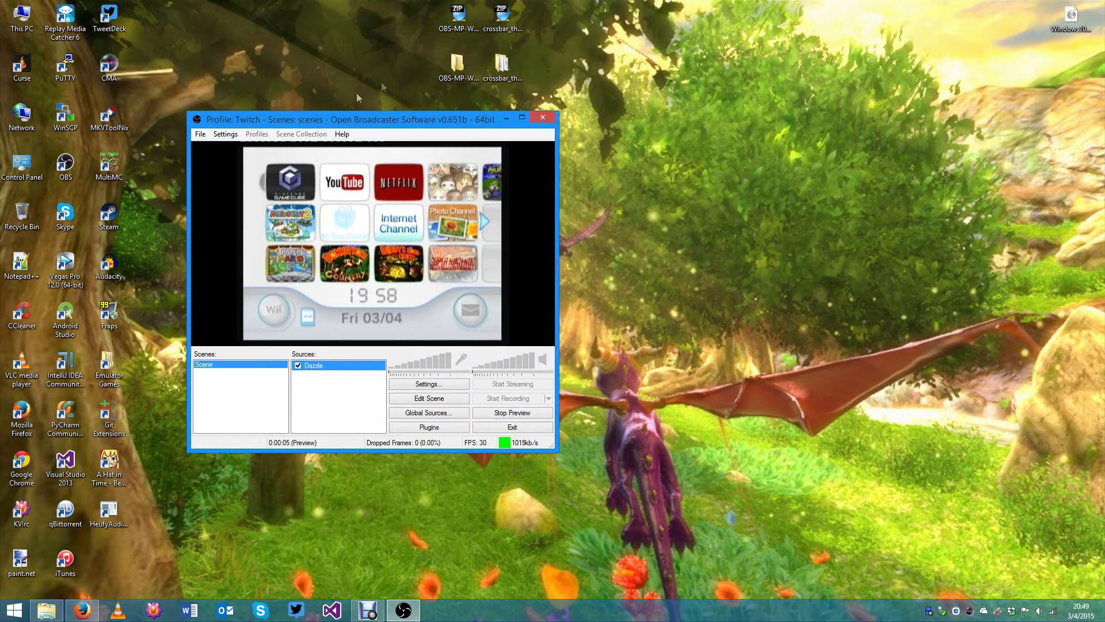
click(522, 118)
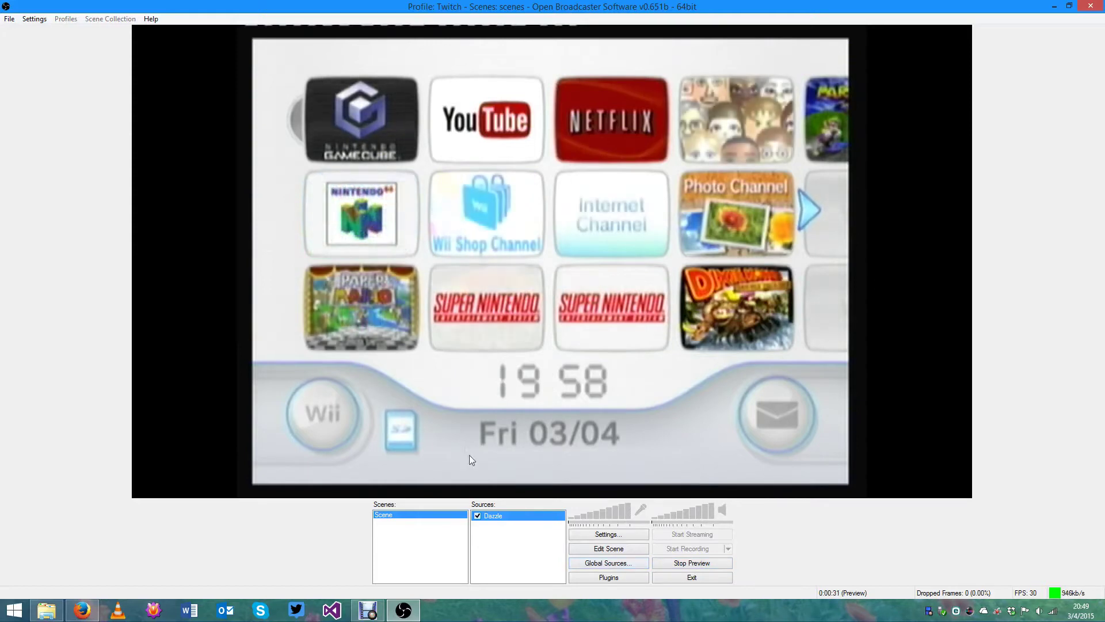
right_click(522, 516)
click(542, 507)
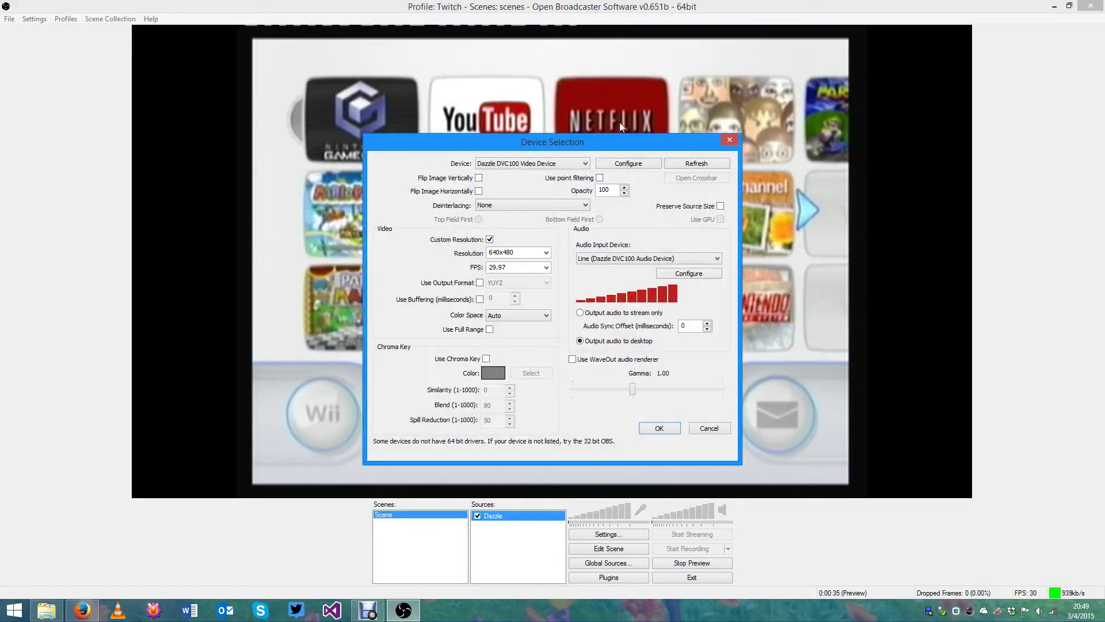
key(Escape)
- Stop the preview and open the crossbar settings of the Dazzle source
click(709, 564)
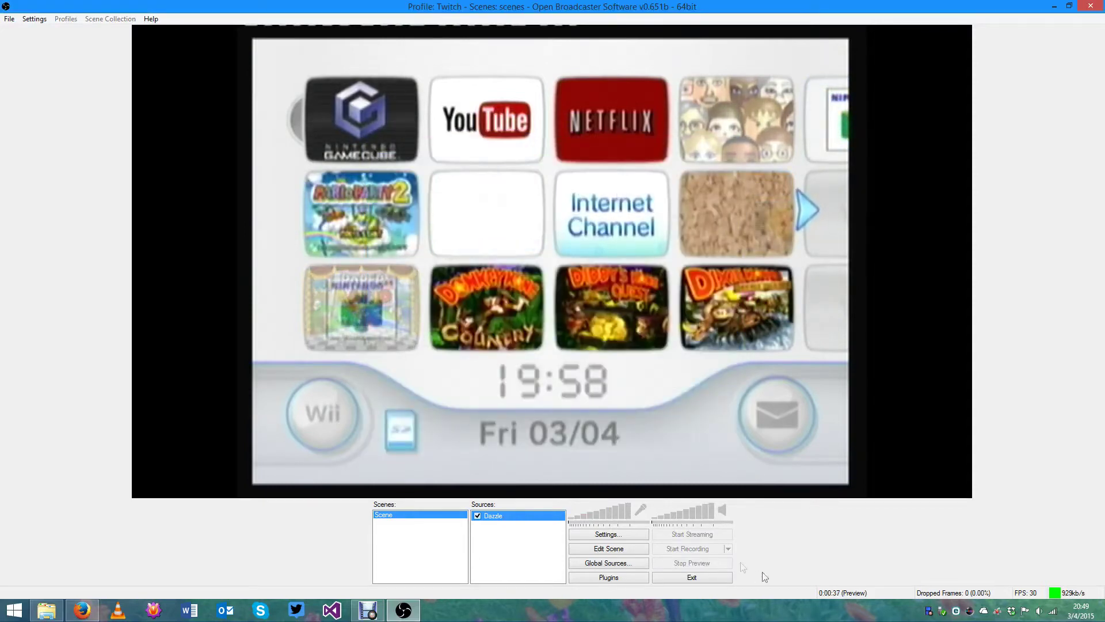
right_click(505, 518)
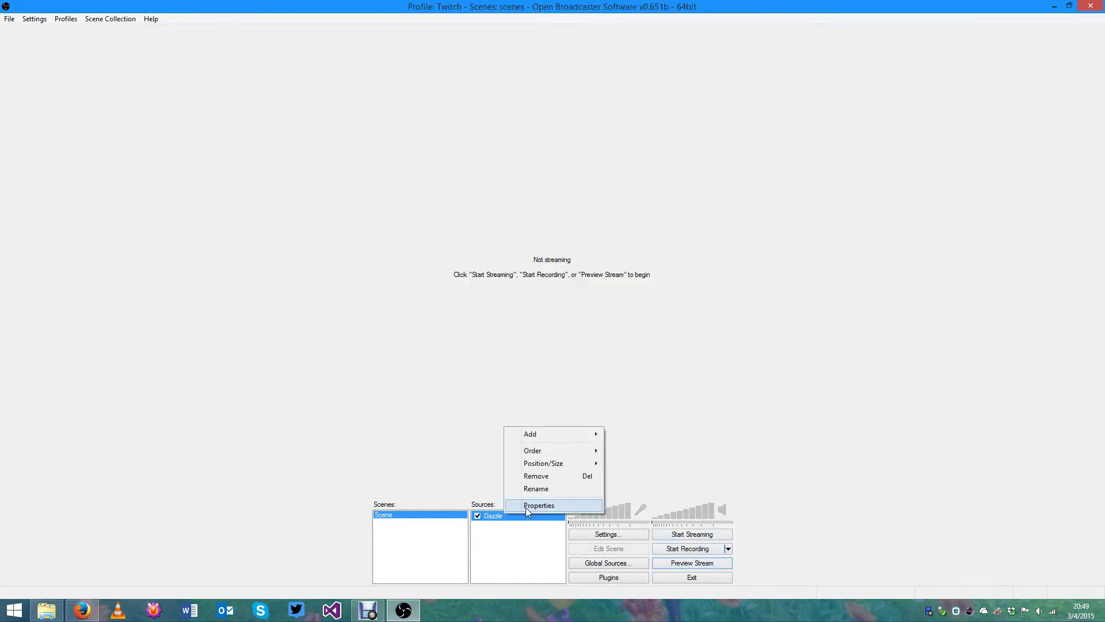
click(526, 506)
click(696, 178)
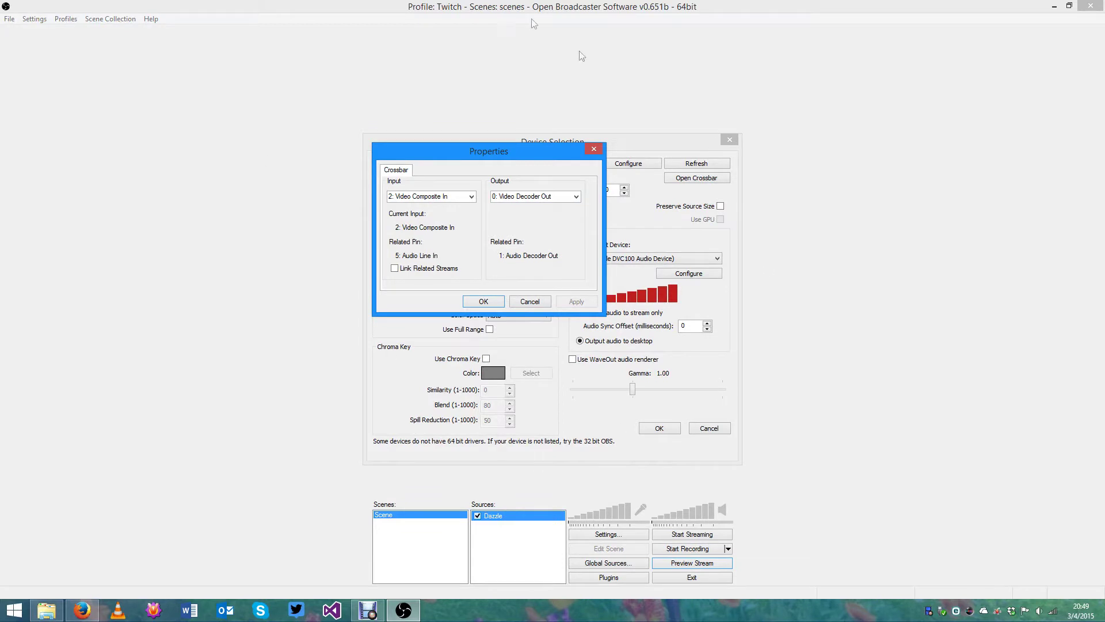
- Route the crossbar input 5: Audio Line In to the output 1: Audio Decoder Out, apply it and confirm the device settings
click(576, 196)
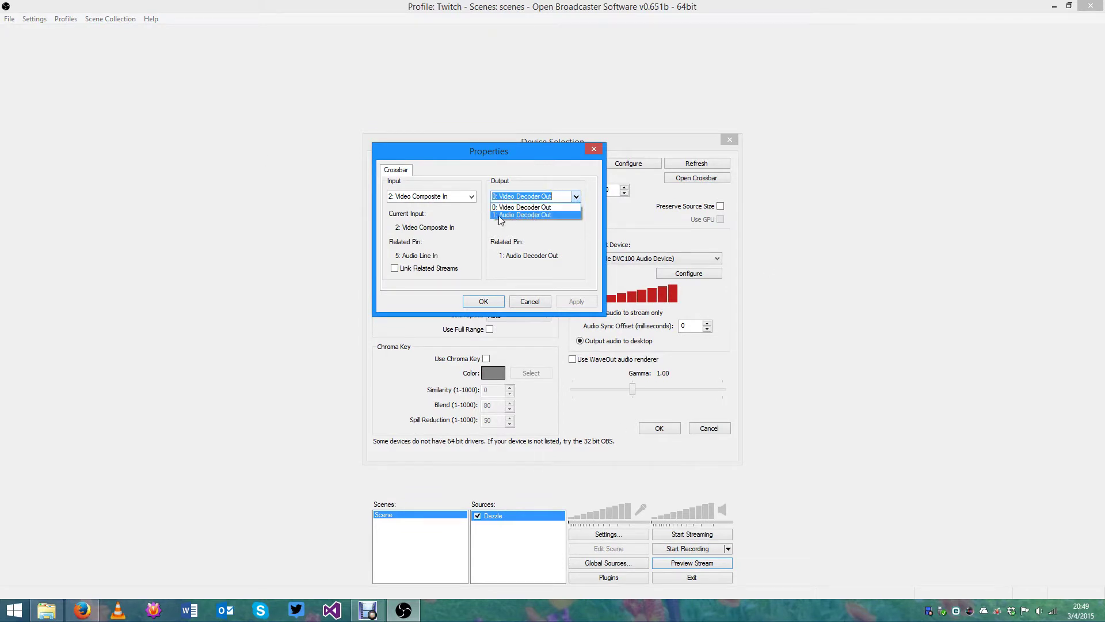
click(564, 215)
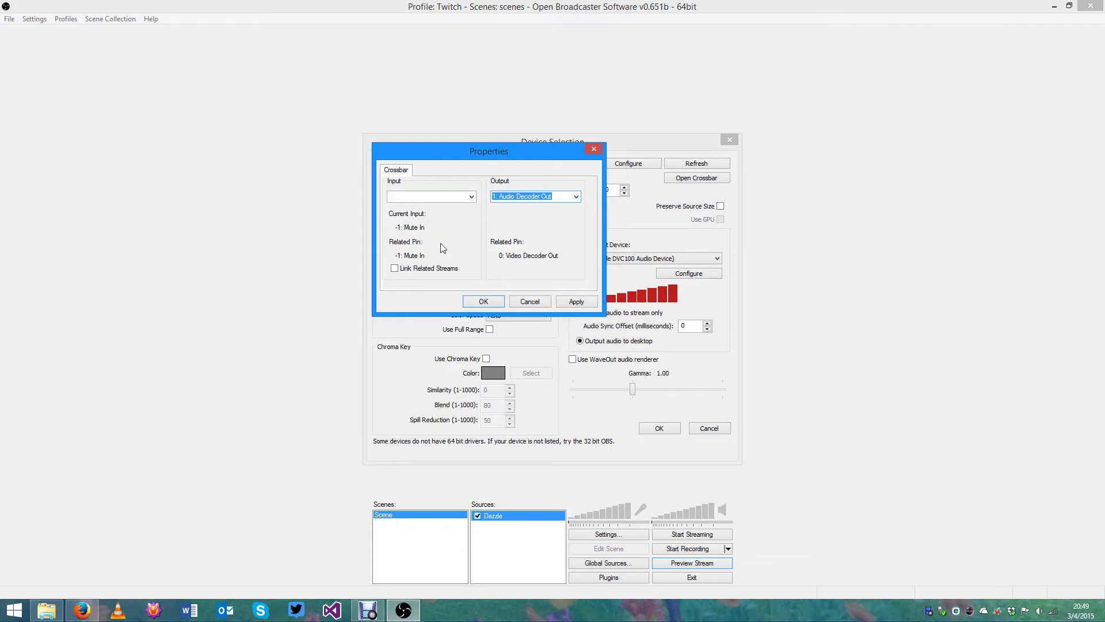
click(472, 197)
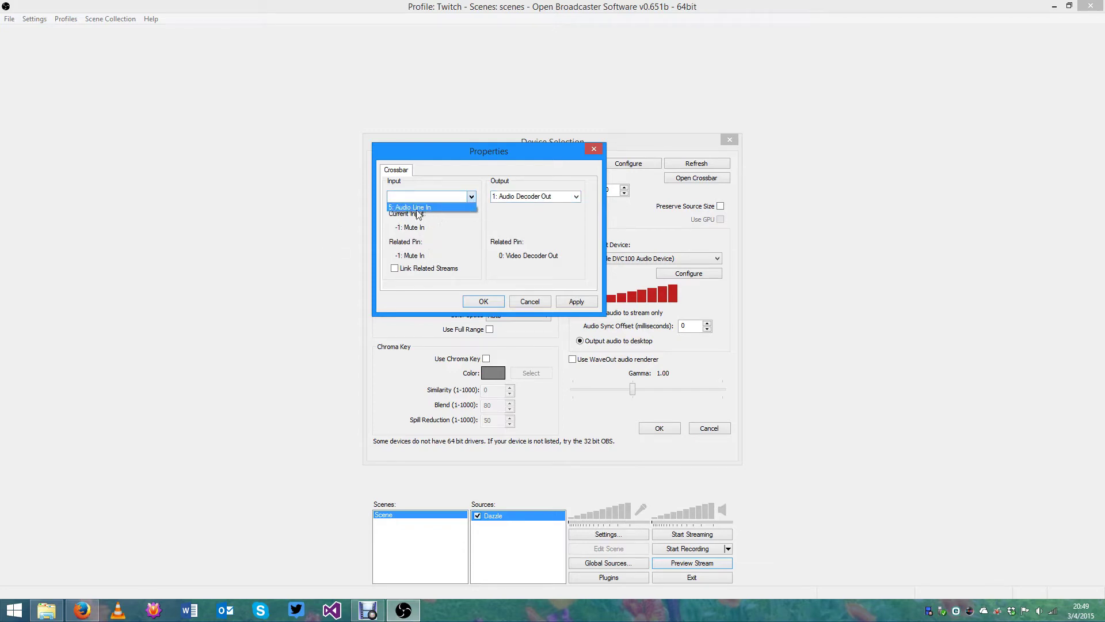
click(519, 210)
click(471, 197)
click(405, 208)
click(576, 302)
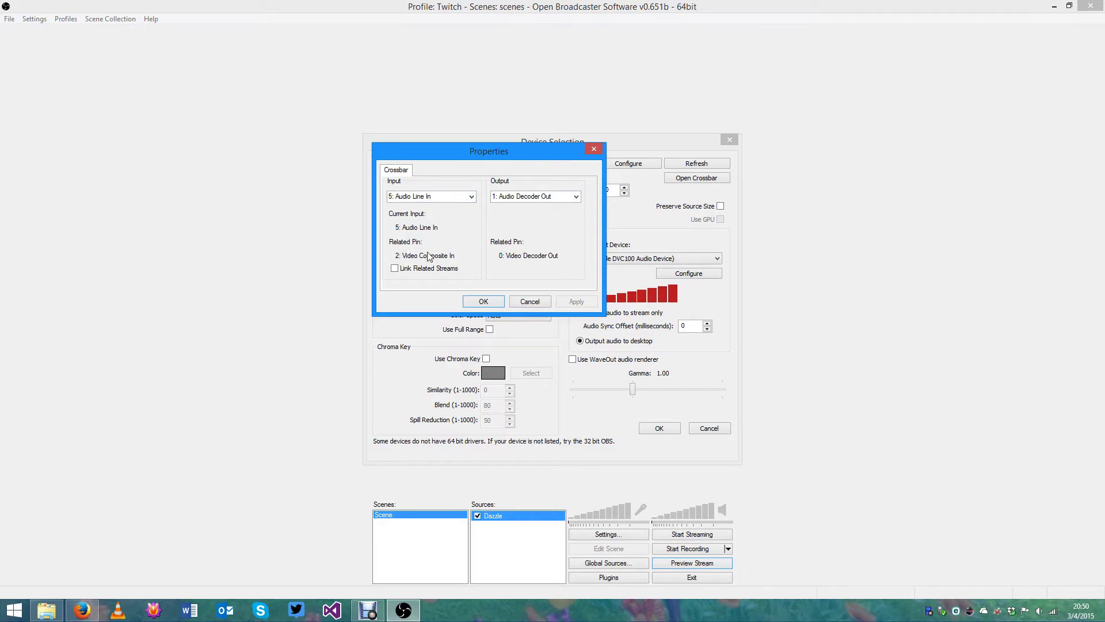
click(480, 300)
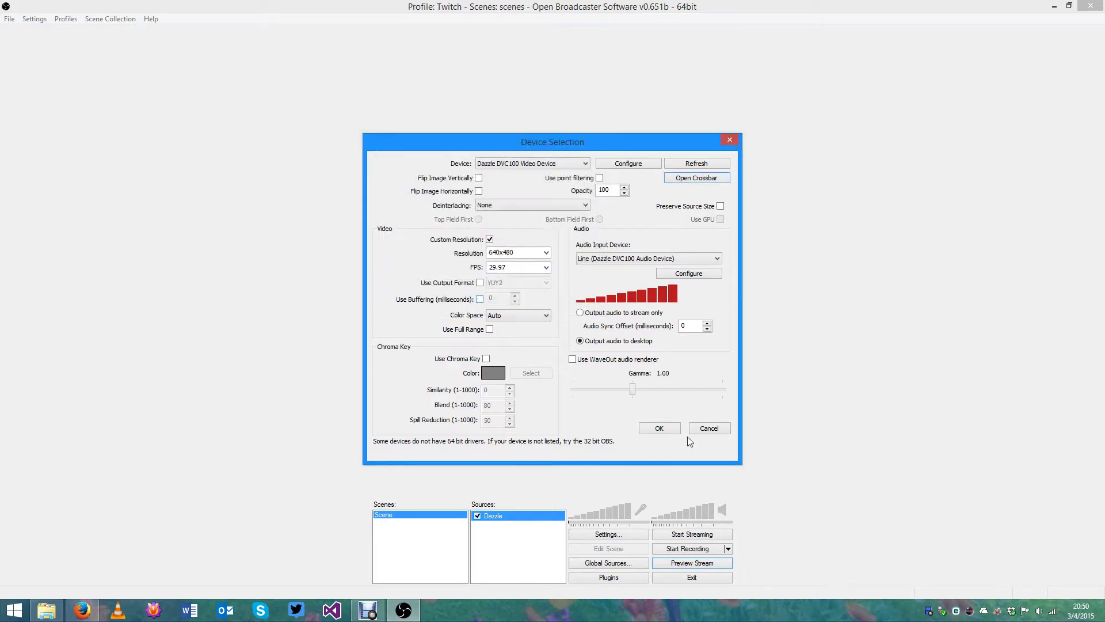
click(658, 427)
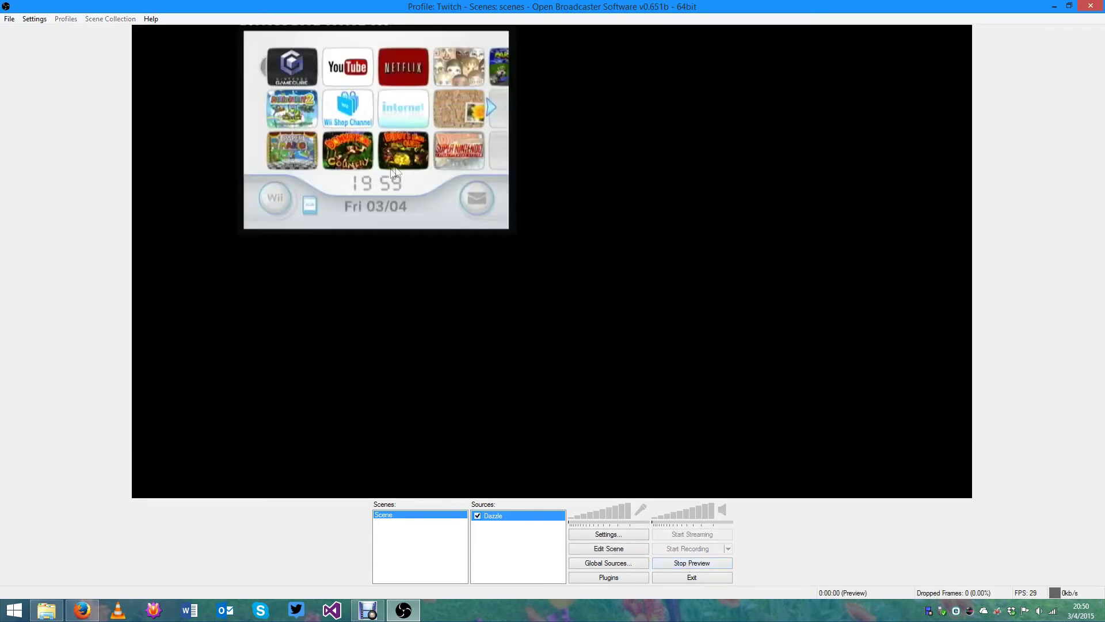
- Fit the Dazzle source to the screen in the running preview and check the system volume
right_click(364, 114)
mouse_move(463, 199)
click(533, 196)
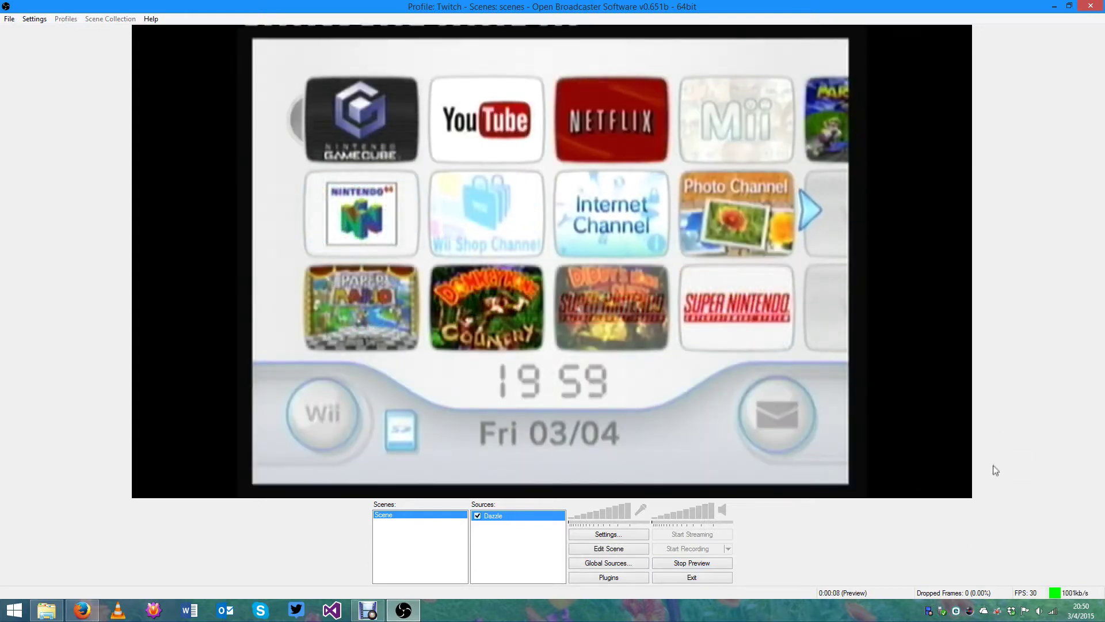
click(1039, 610)
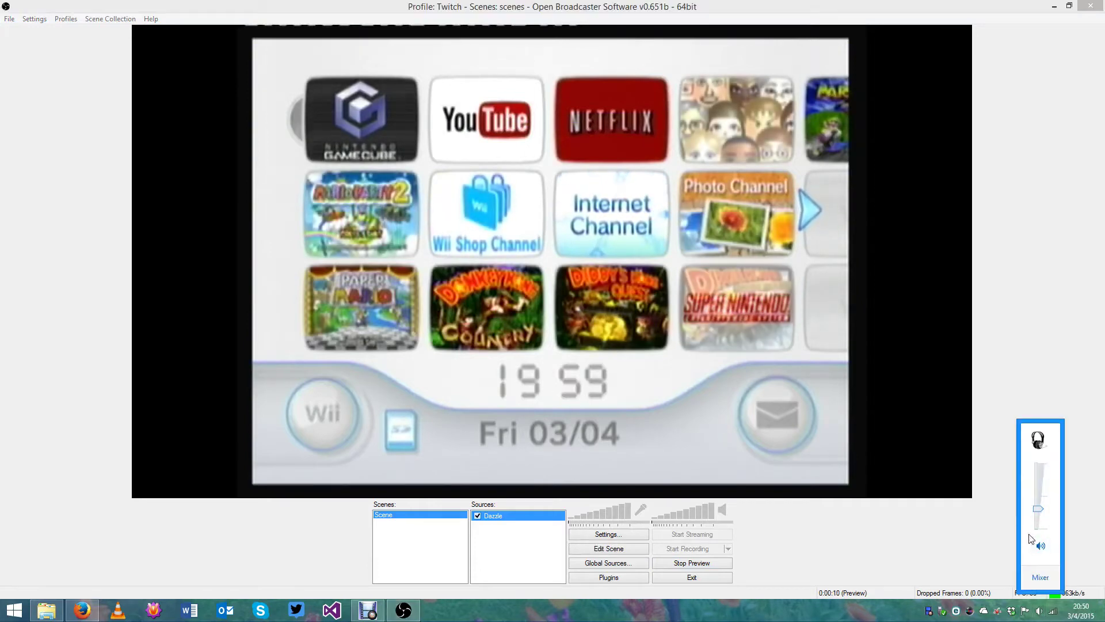
click(1006, 476)
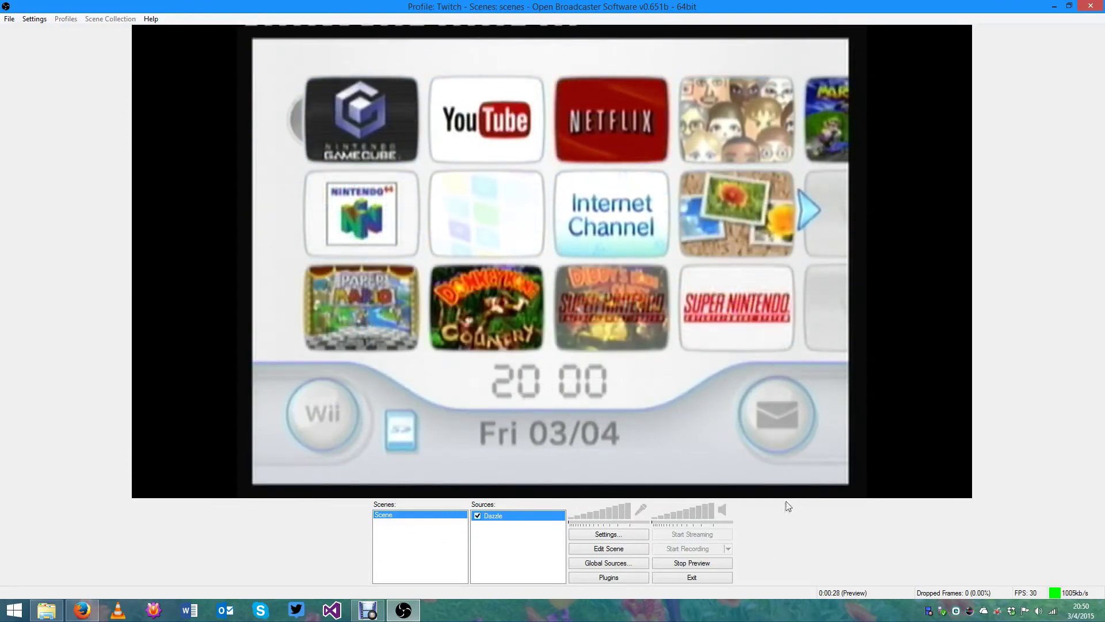
- Stop the running preview and open the broadcast settings
click(717, 565)
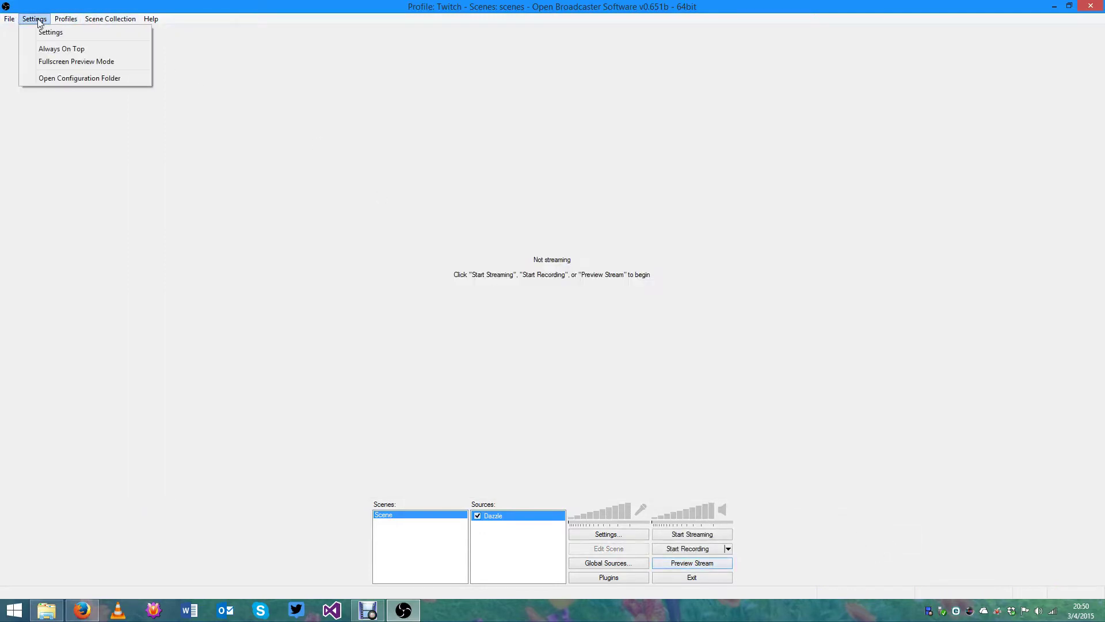
click(41, 34)
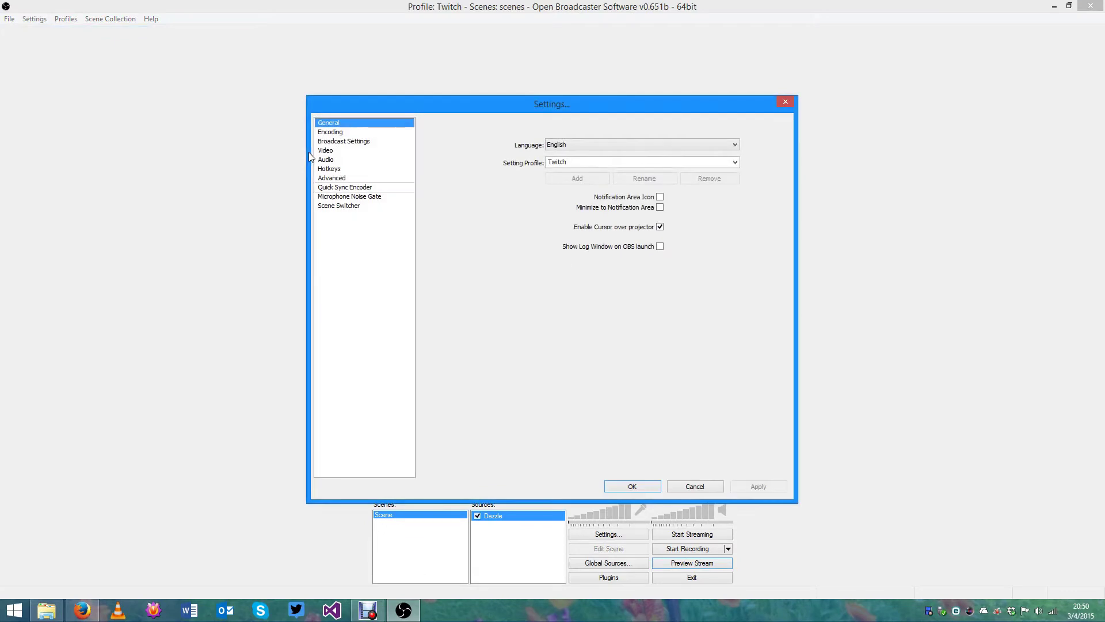
click(379, 142)
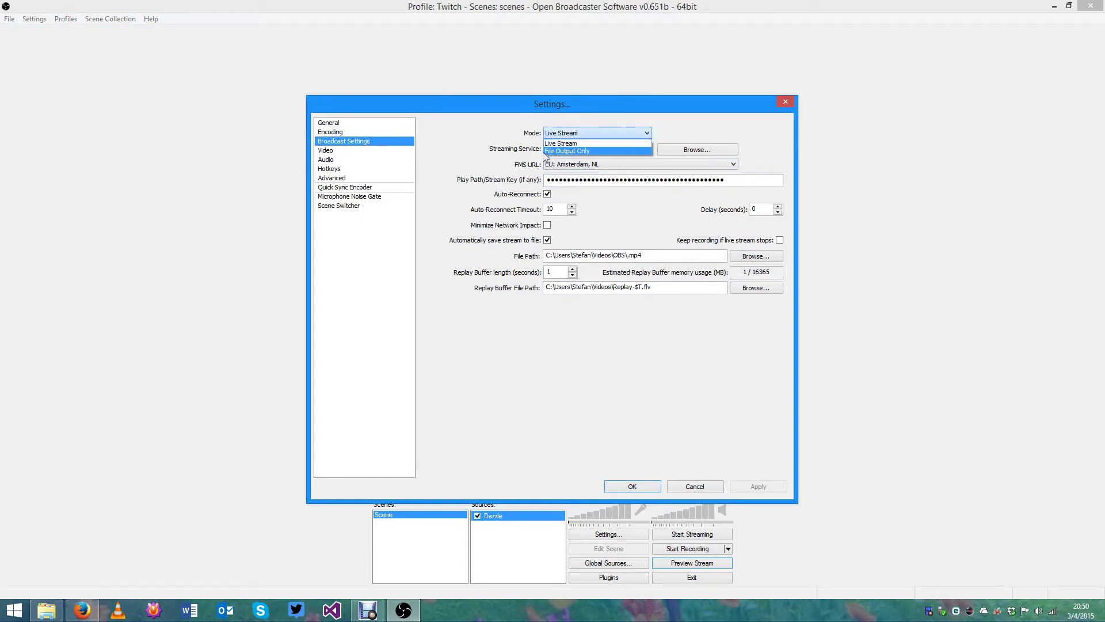
- Switch the broadcast mode to File Output Only and back to Live Stream, and view the list of streaming services
click(618, 151)
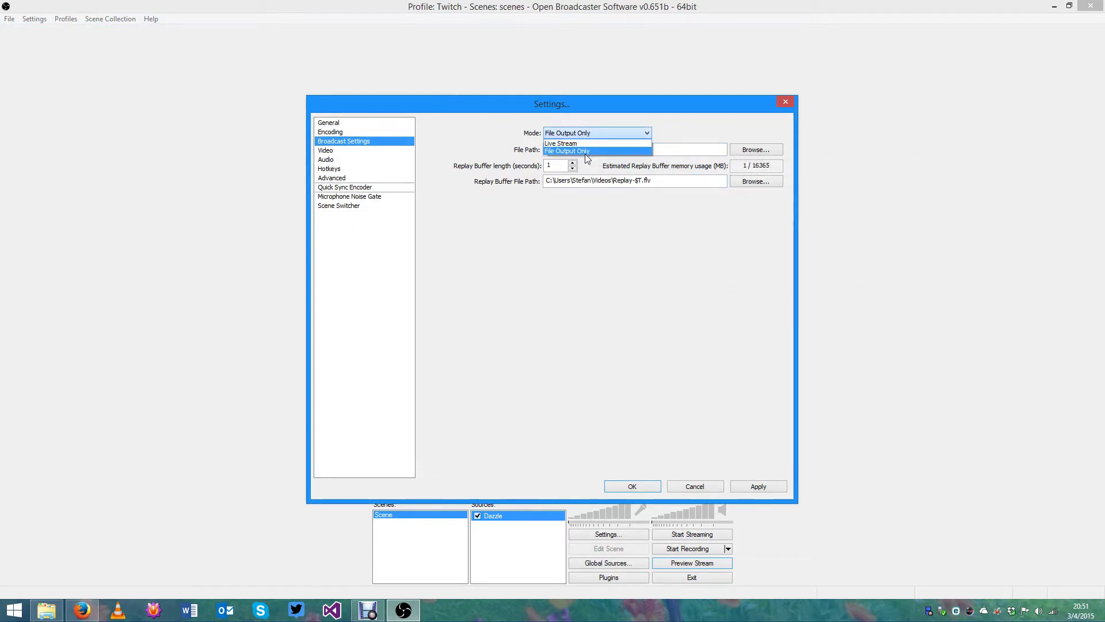
click(583, 142)
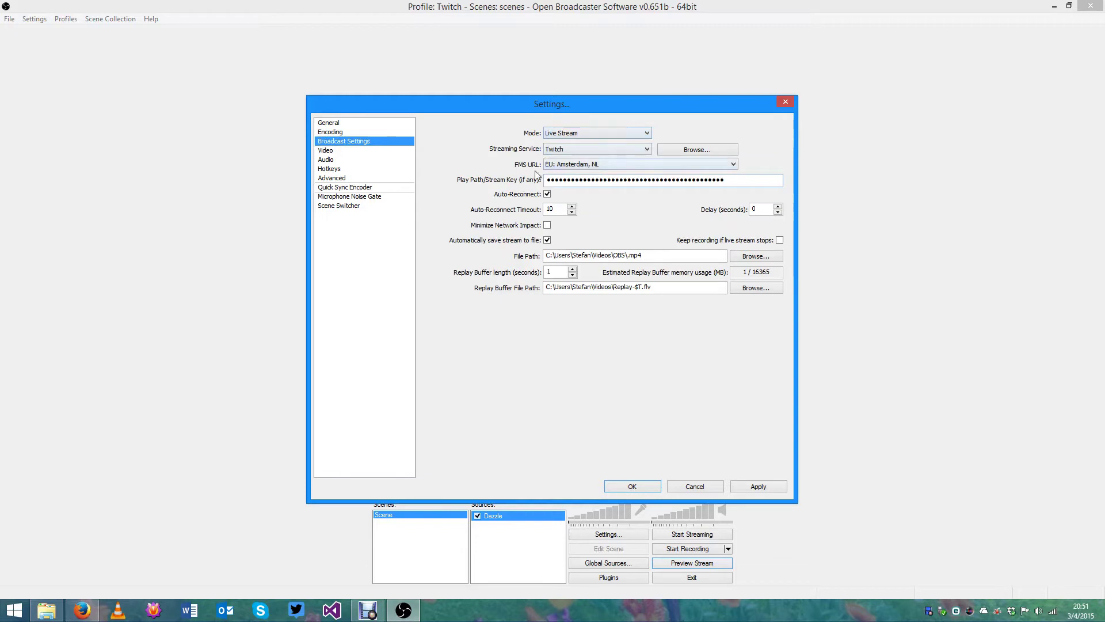
click(573, 148)
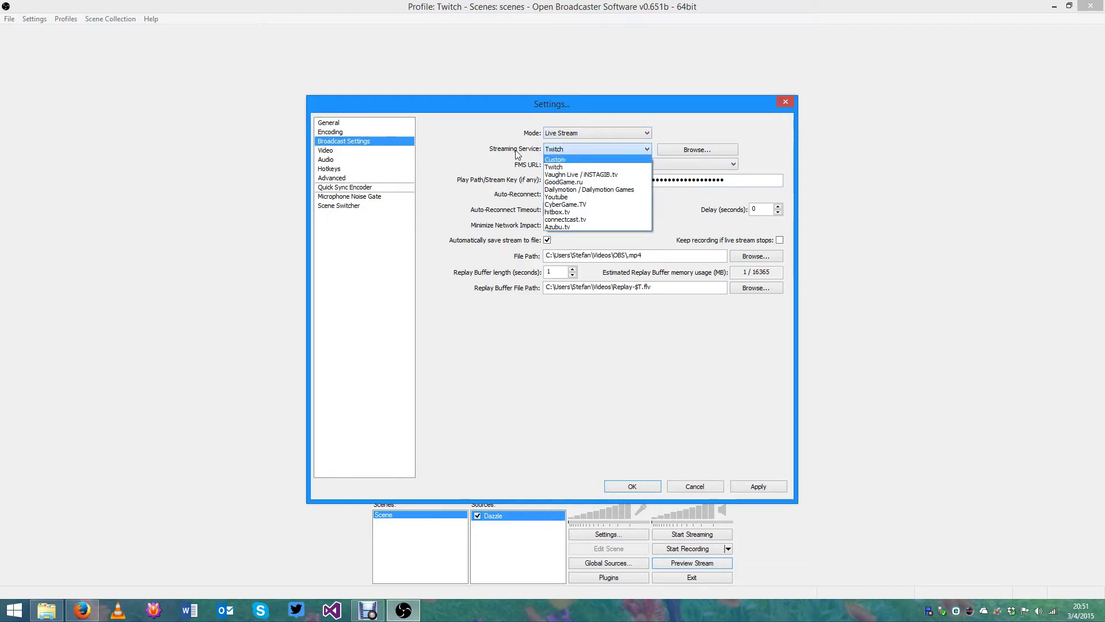
click(482, 150)
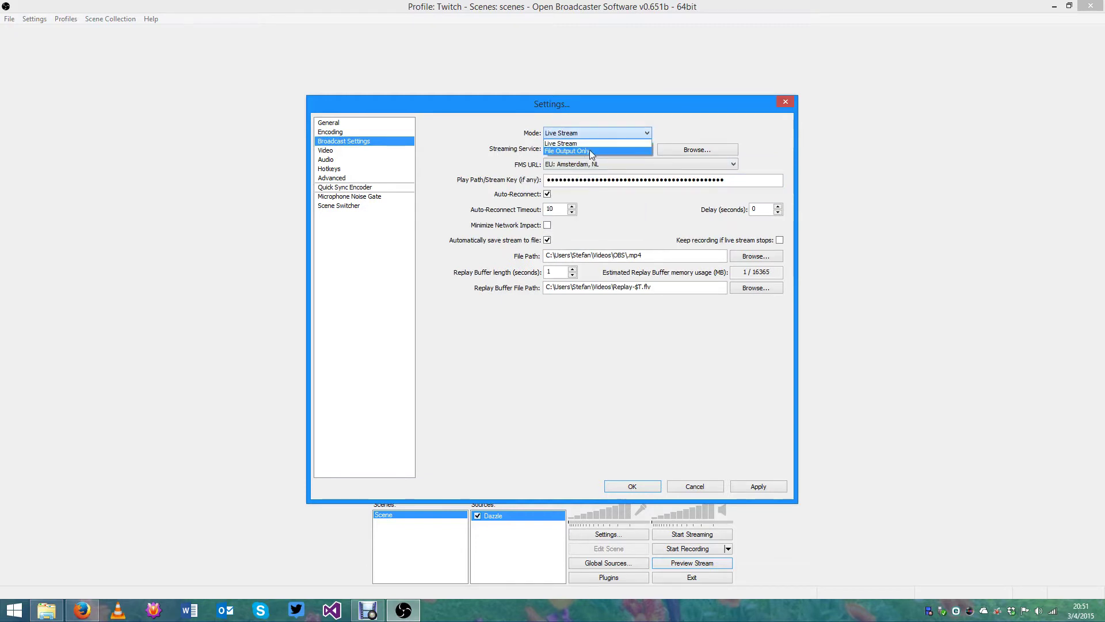
- Set the broadcast mode to File Output Only, confirm the settings and start recording
click(589, 150)
mouse_move(543, 149)
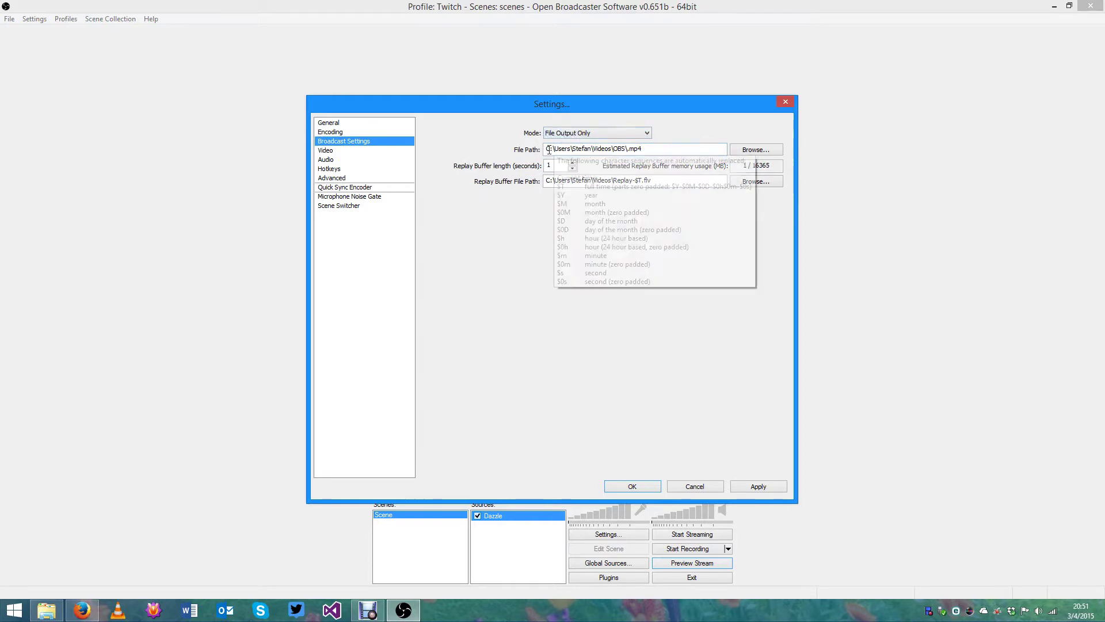
click(649, 154)
mouse_move(588, 149)
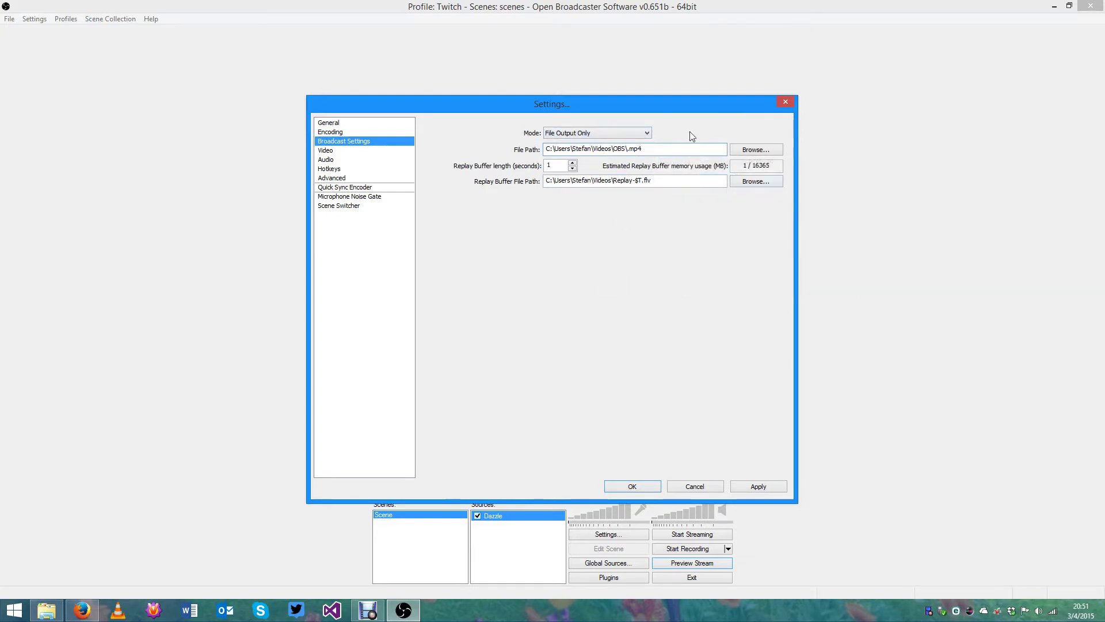
click(633, 487)
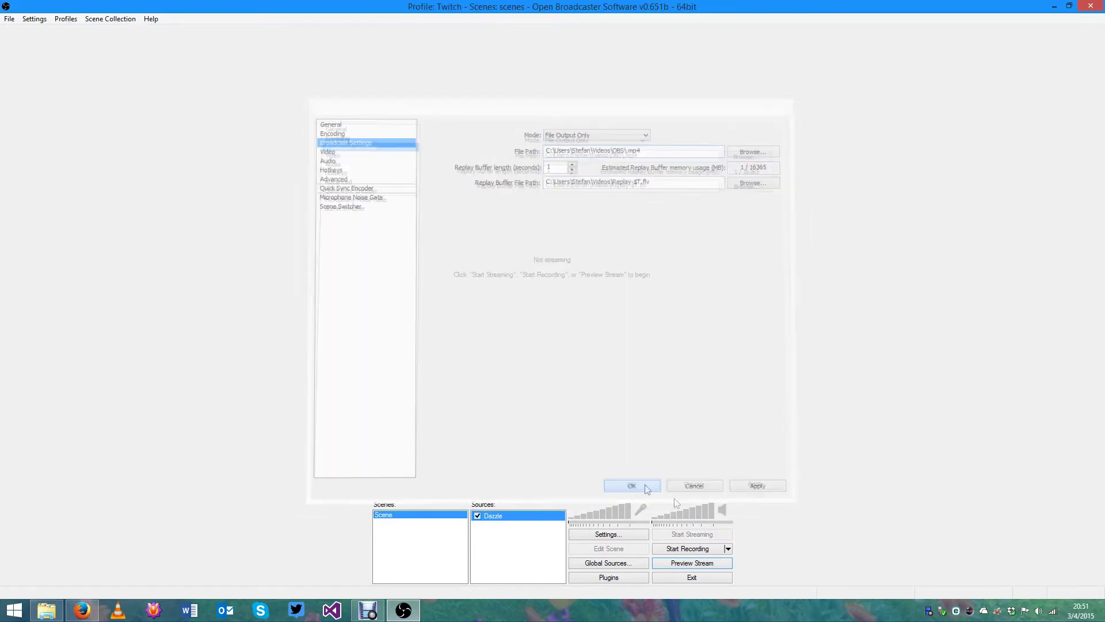
click(702, 553)
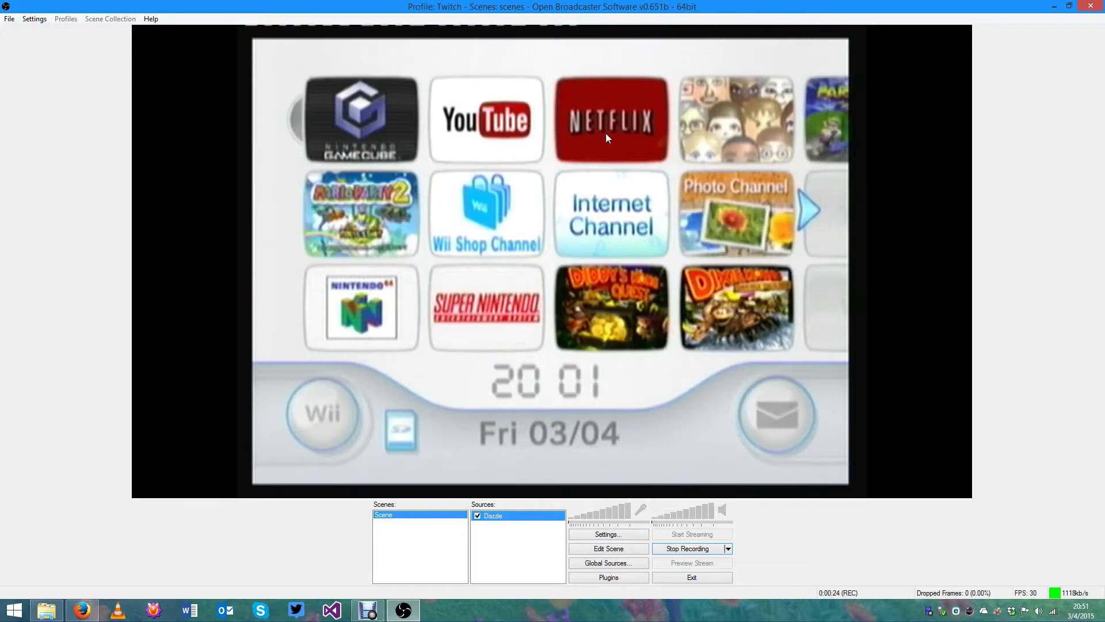
- Check the crossbar option in the Dazzle source's device settings while recording, and close them without changes
right_click(541, 516)
click(561, 509)
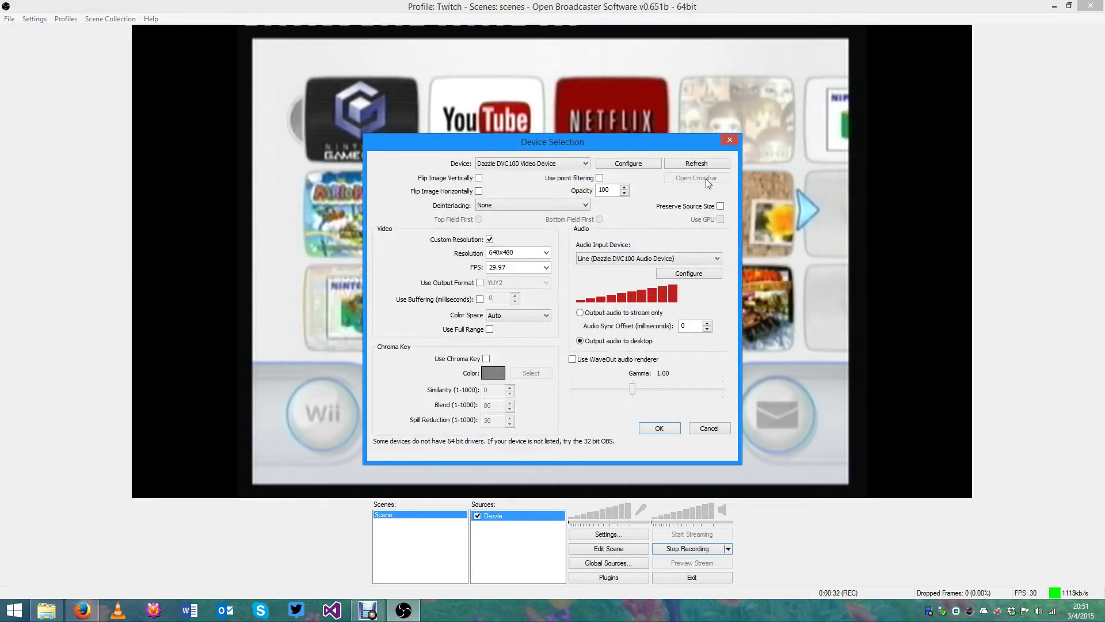
click(729, 140)
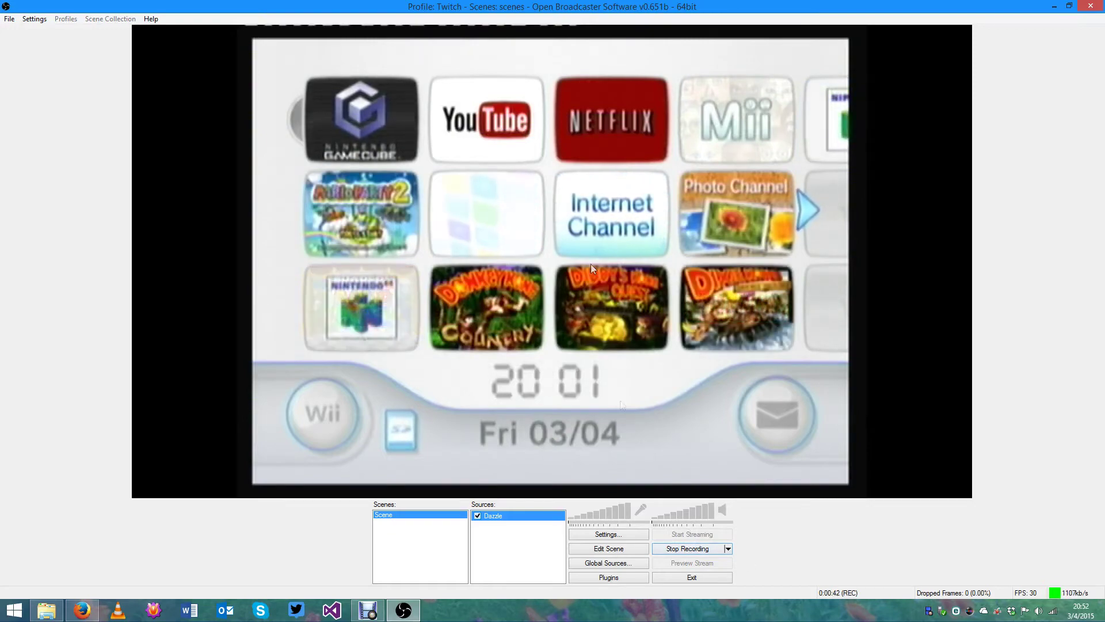
- View the Crossbar Thing page in Firefox and launch Crossbar Thing from the crossbar_thing folder on the desktop
click(94, 614)
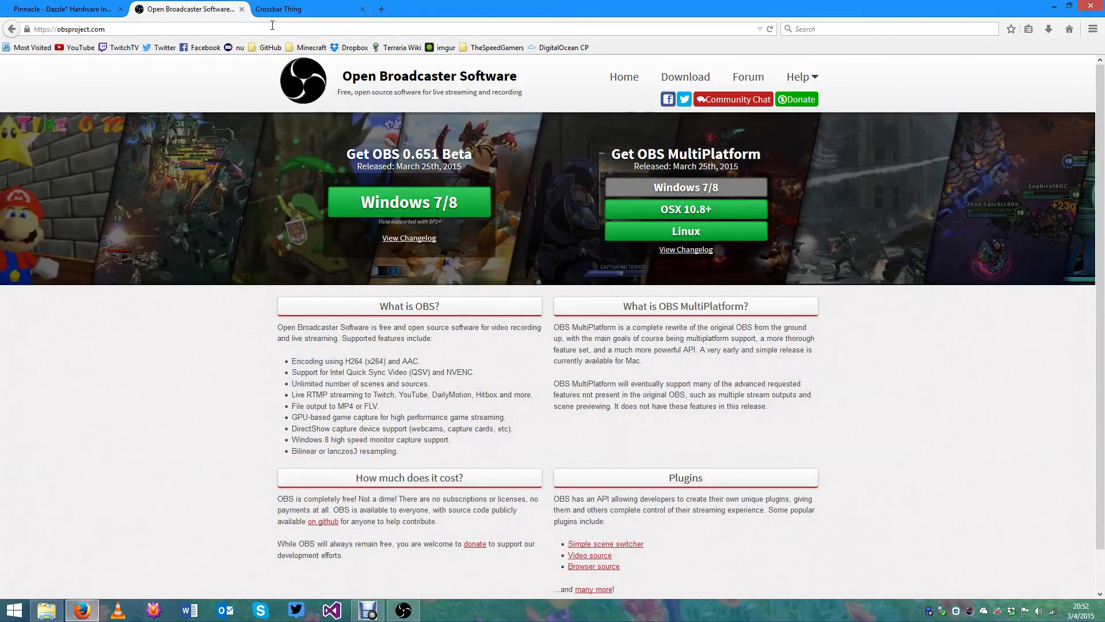
click(321, 11)
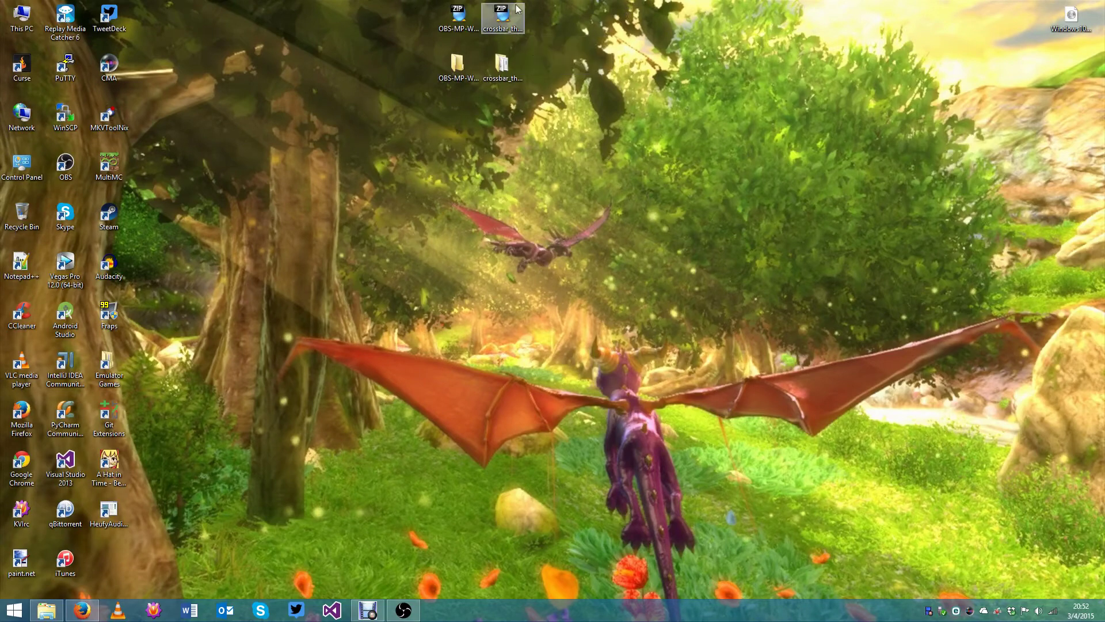
click(512, 73)
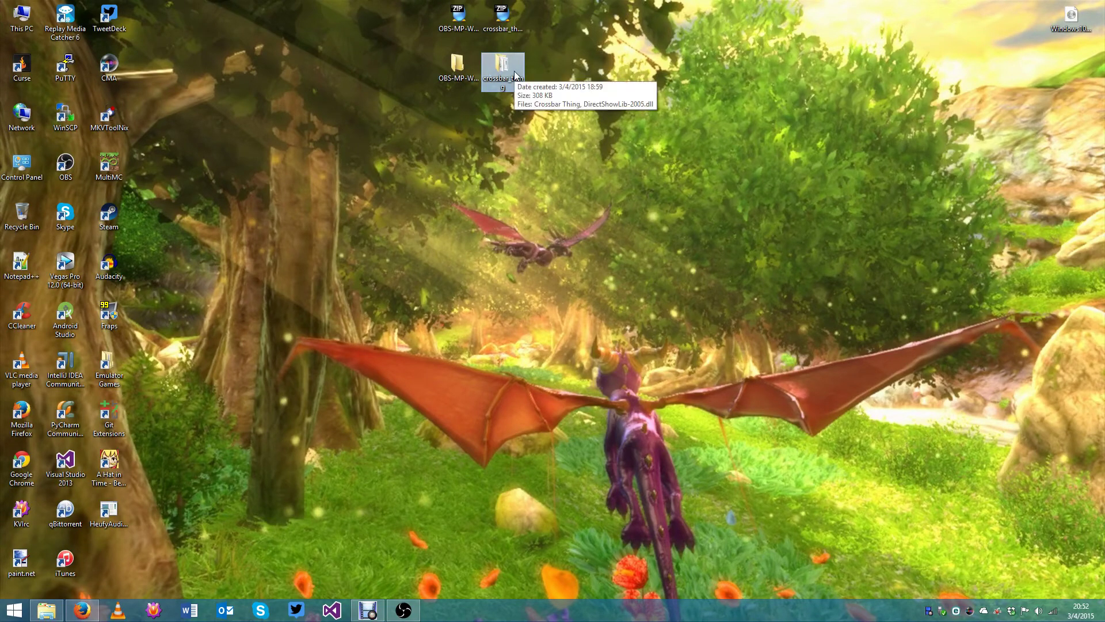
double_click(515, 75)
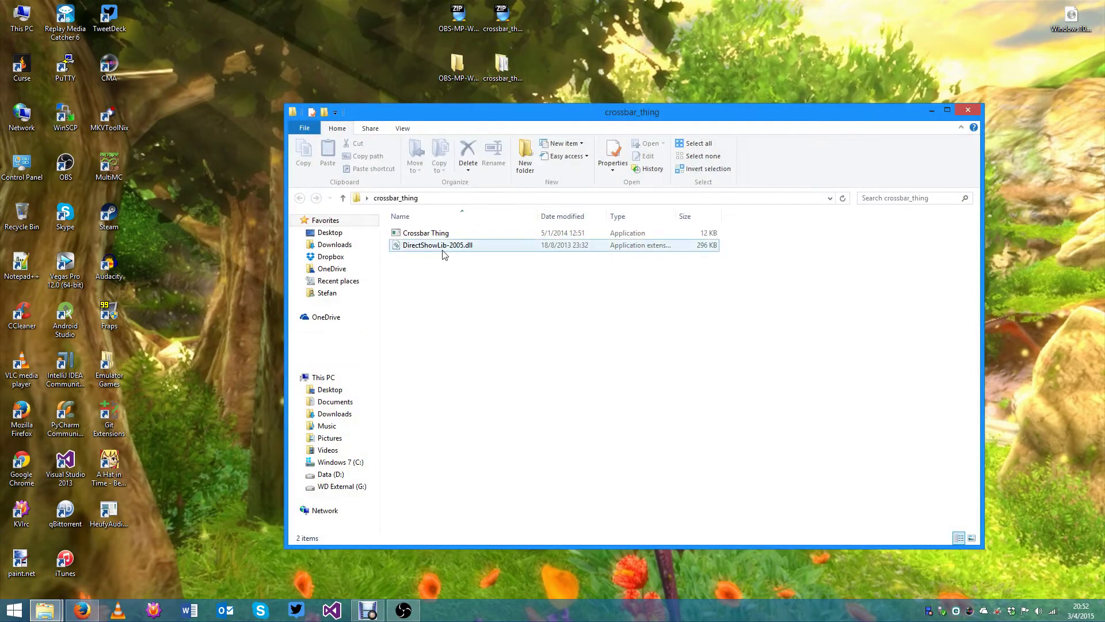
double_click(426, 232)
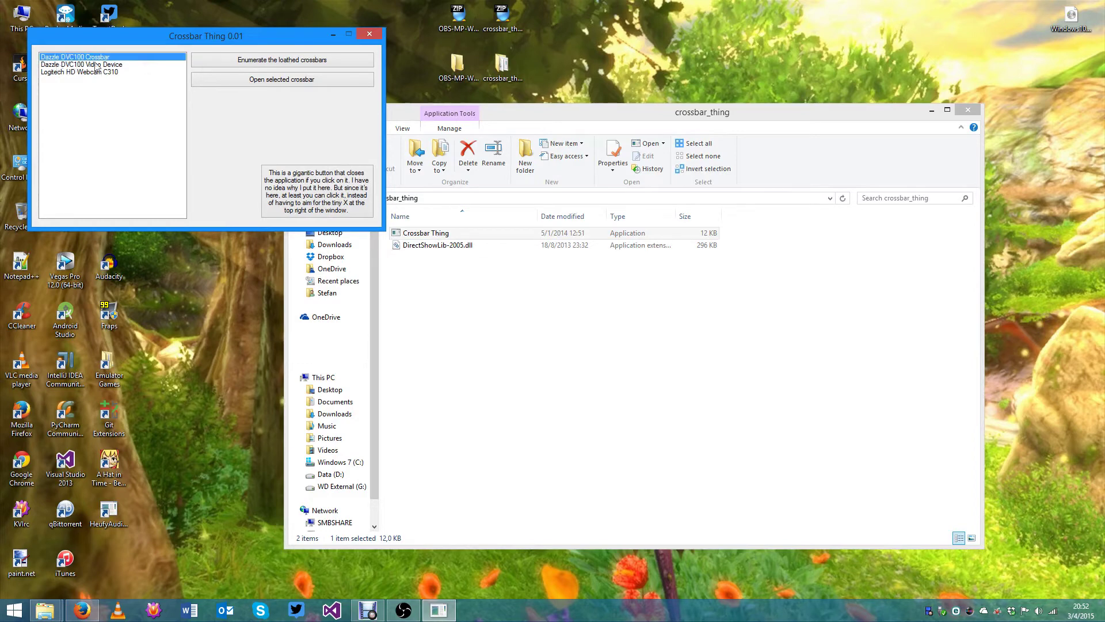
- Open the Dazzle DVC100 Crossbar, route input 5: Audio Line In to output 1: Audio Decoder Out, and apply and confirm it
click(291, 81)
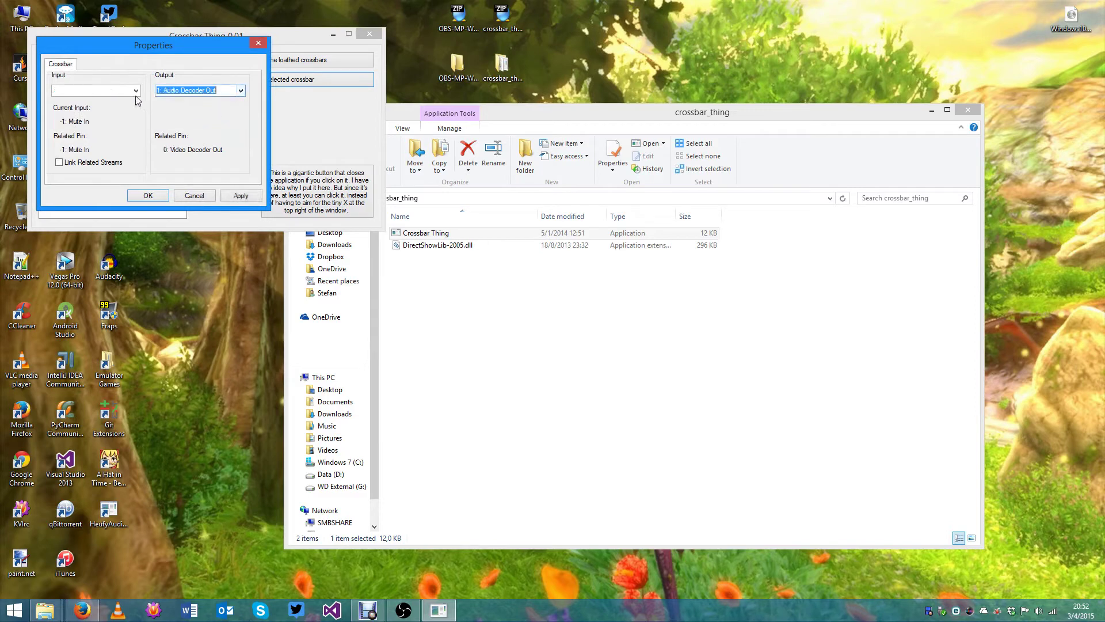
click(242, 197)
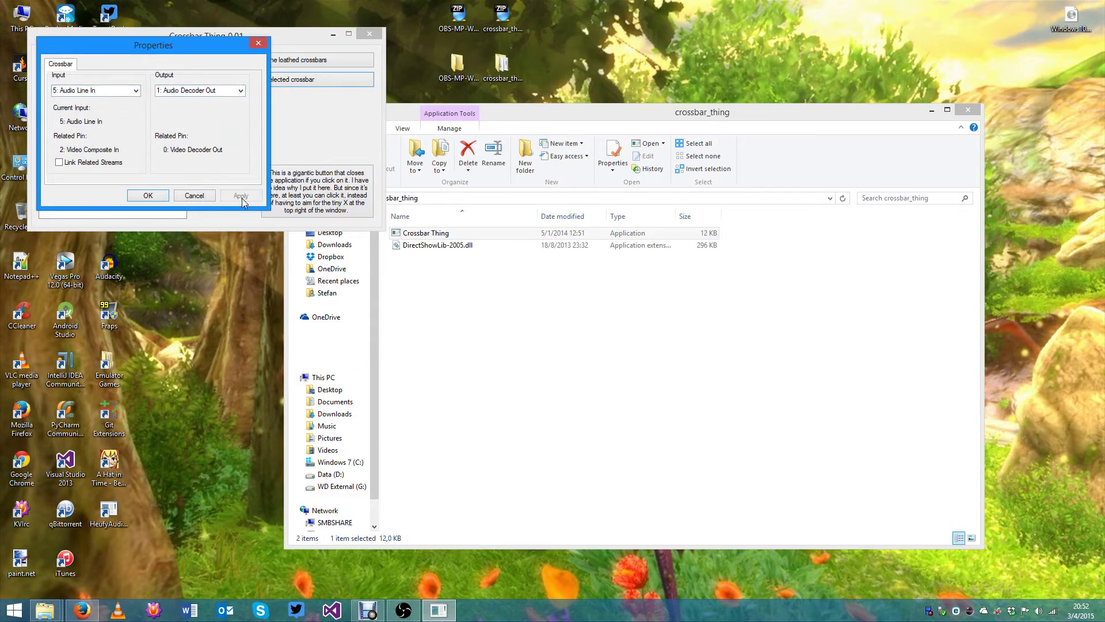
click(148, 196)
- Switch back to OBS, stop the recording and exit the program
click(411, 618)
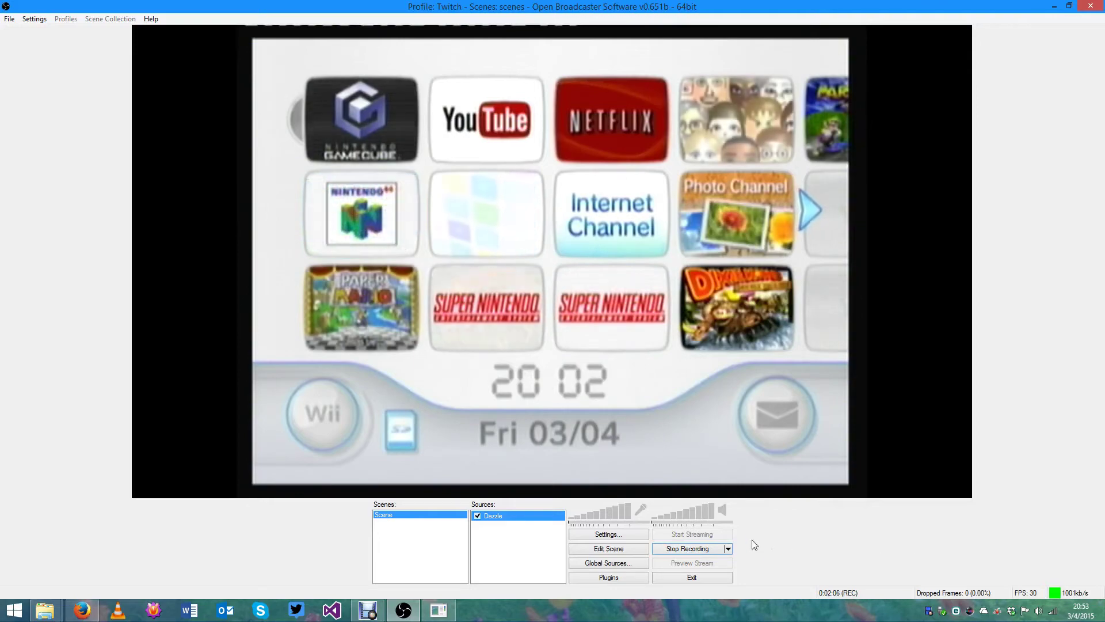
click(697, 549)
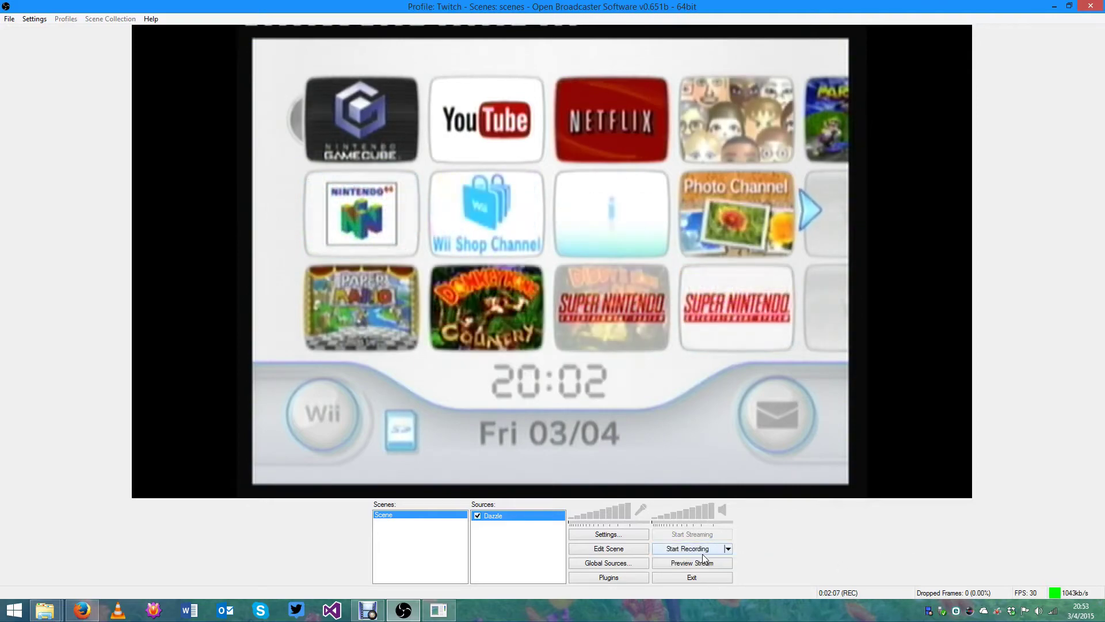
click(696, 579)
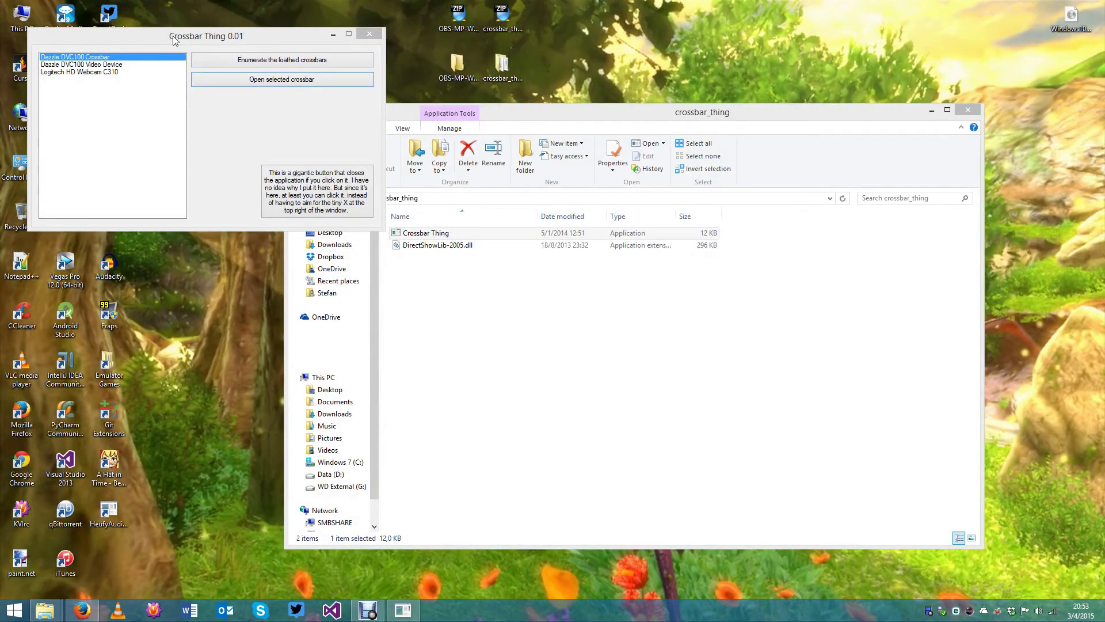
- Close Crossbar Thing and clear the file selection in the crossbar_thing folder
click(324, 41)
click(367, 35)
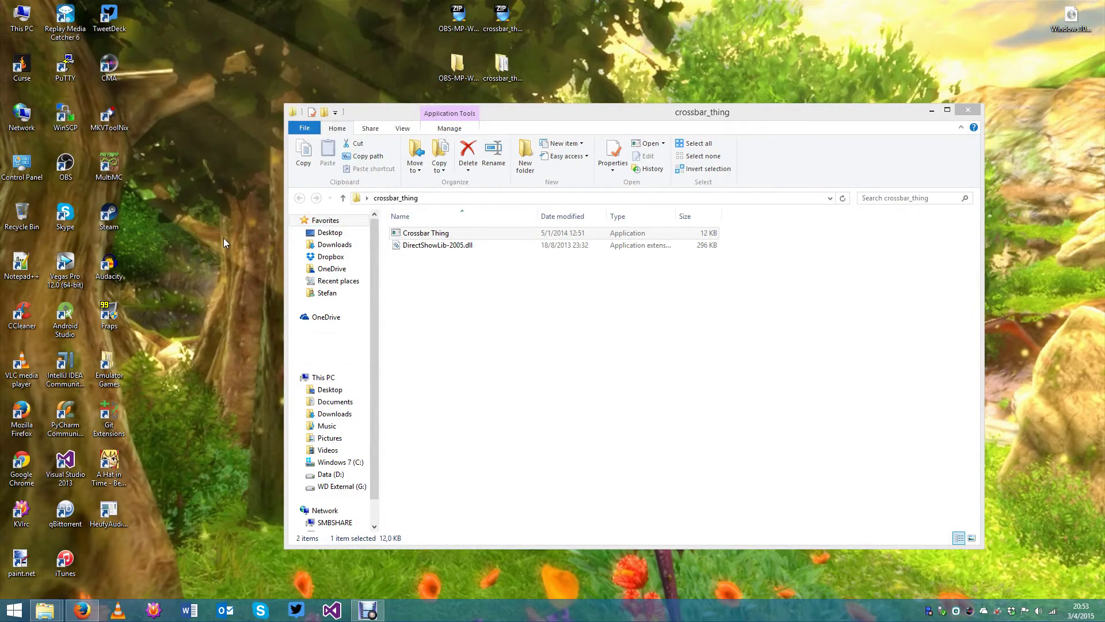
click(475, 361)
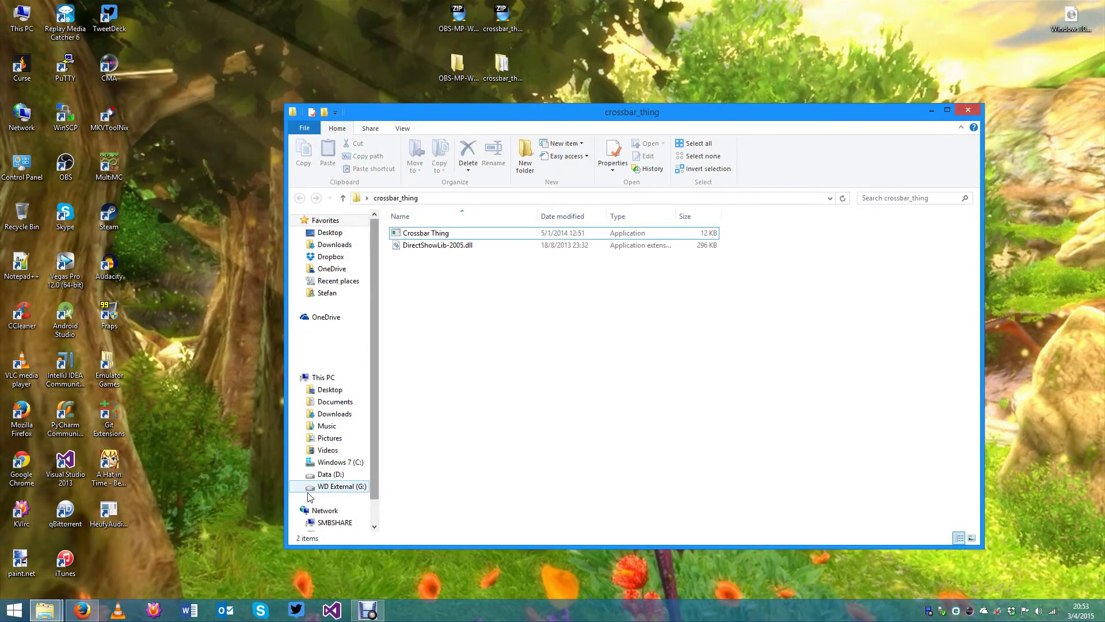
- Switch to Firefox and open the Windows 7/8 download page of OBS MultiPlatform from the OBS website
click(81, 610)
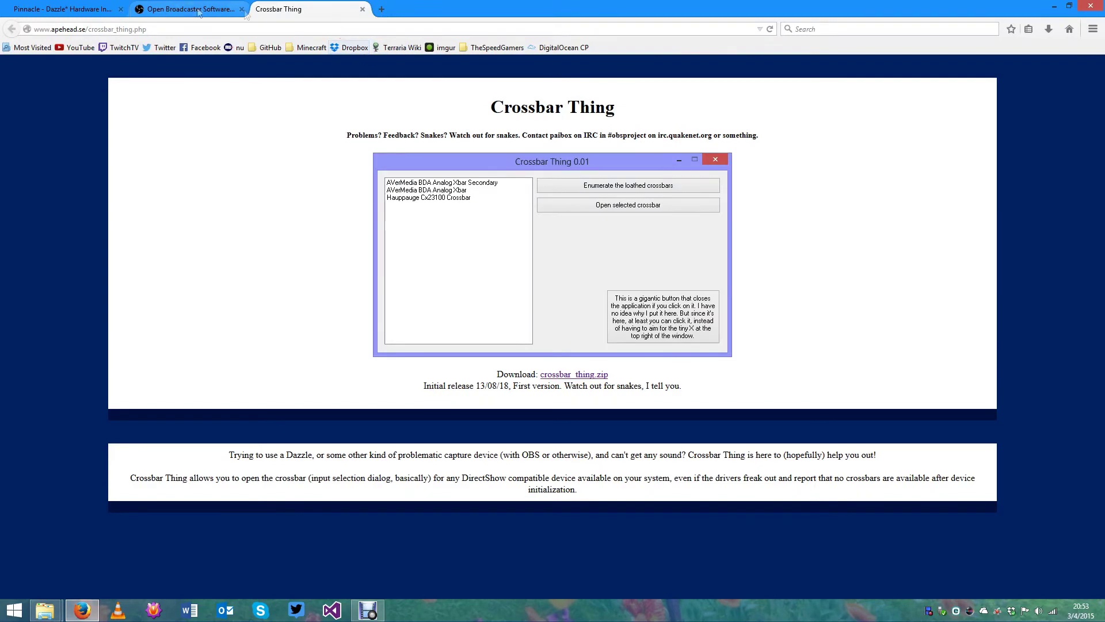
click(192, 9)
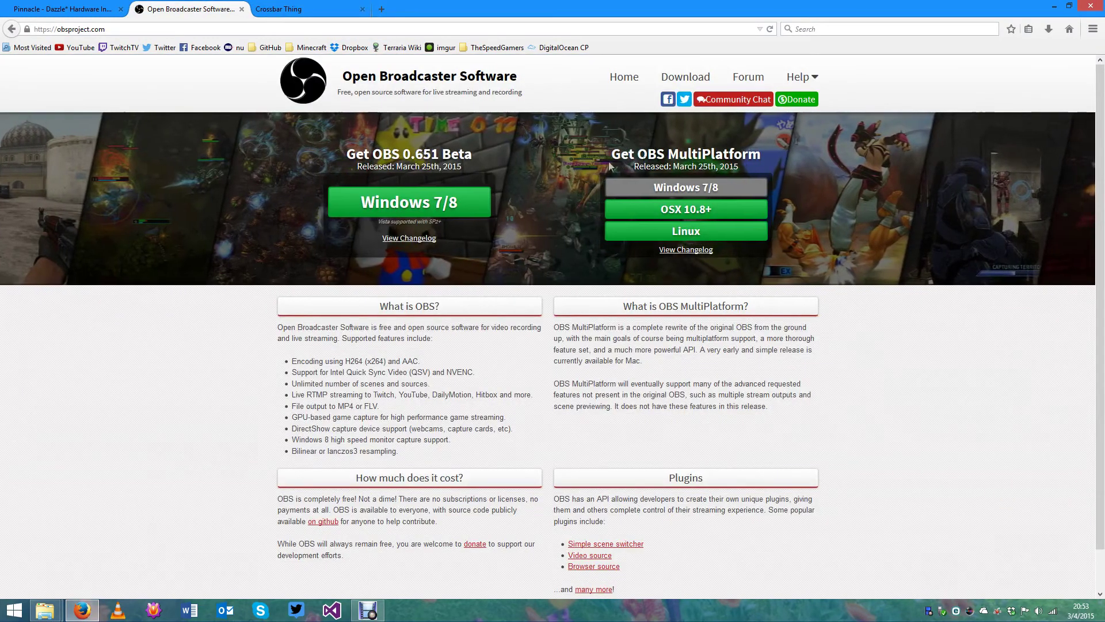
drag(603, 151, 765, 154)
click(762, 153)
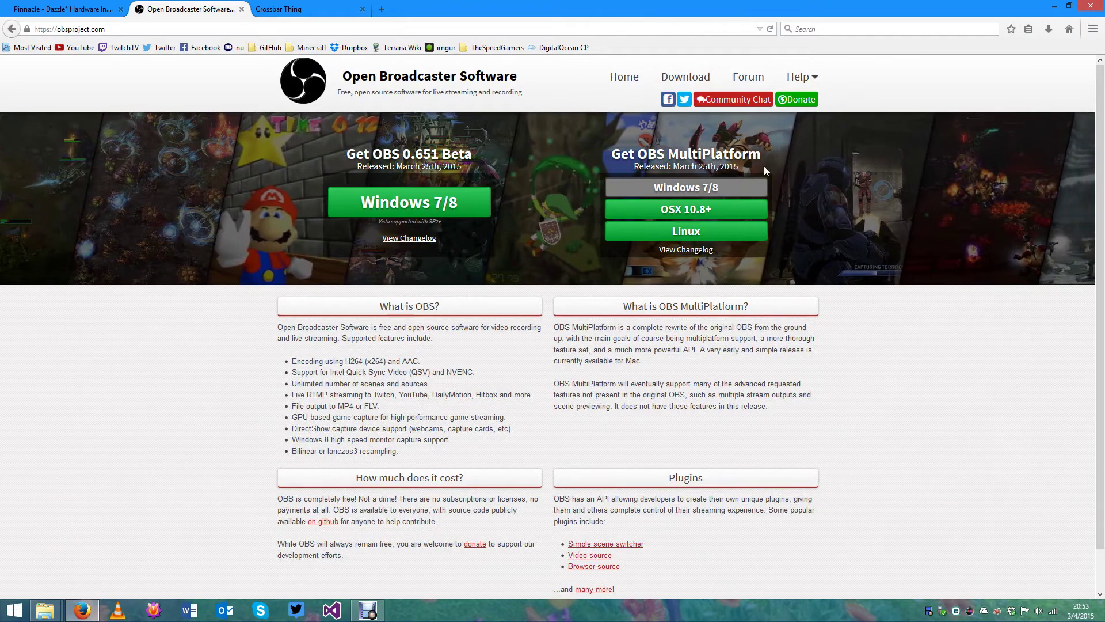
click(638, 194)
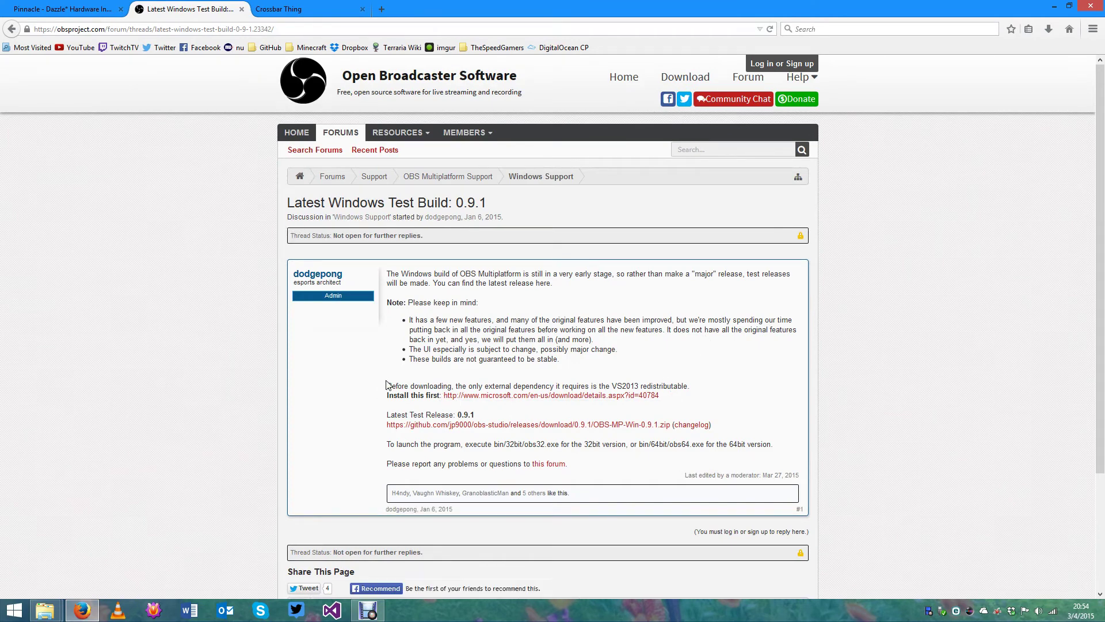
- Highlight the VS2013 redistributable install link, then request the OBS-MP-Win-0.9.1.zip download and cancel it
drag(385, 398, 675, 401)
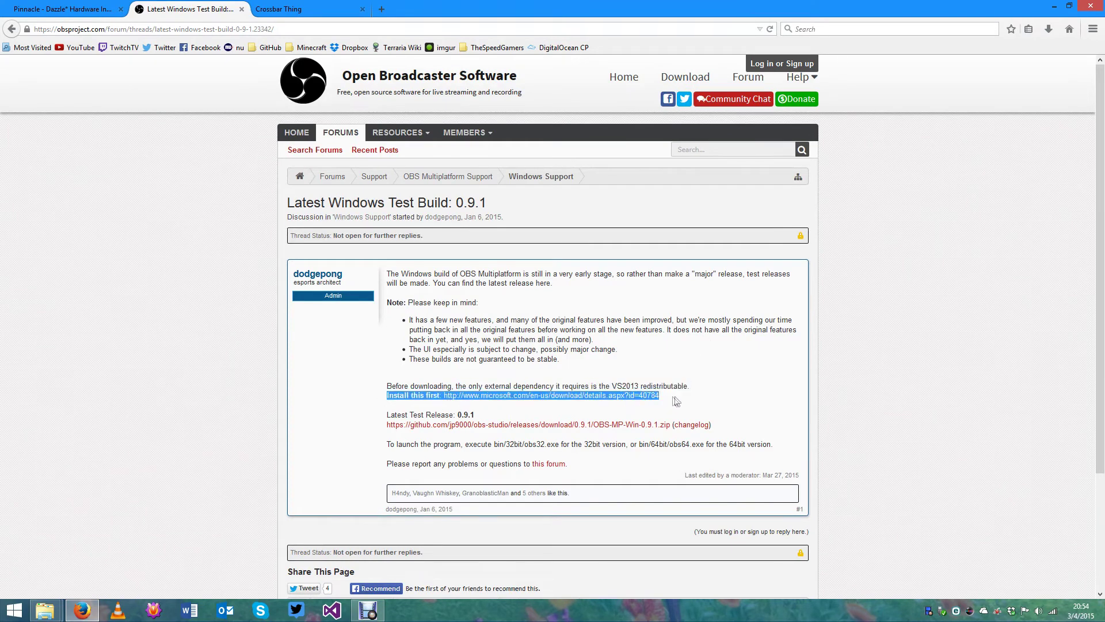
click(679, 401)
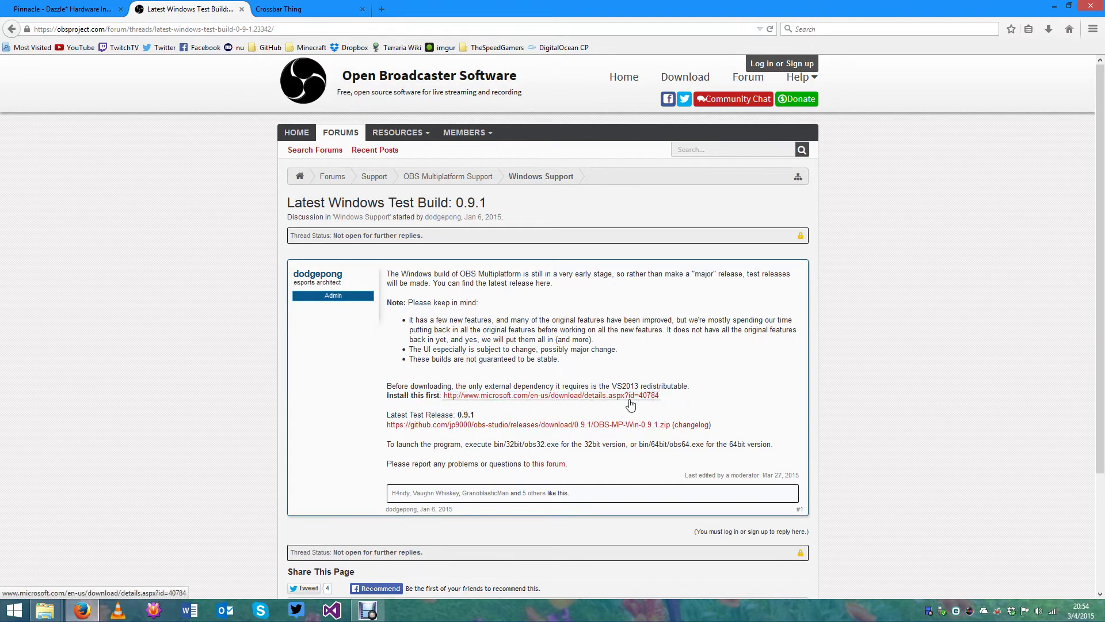
click(466, 399)
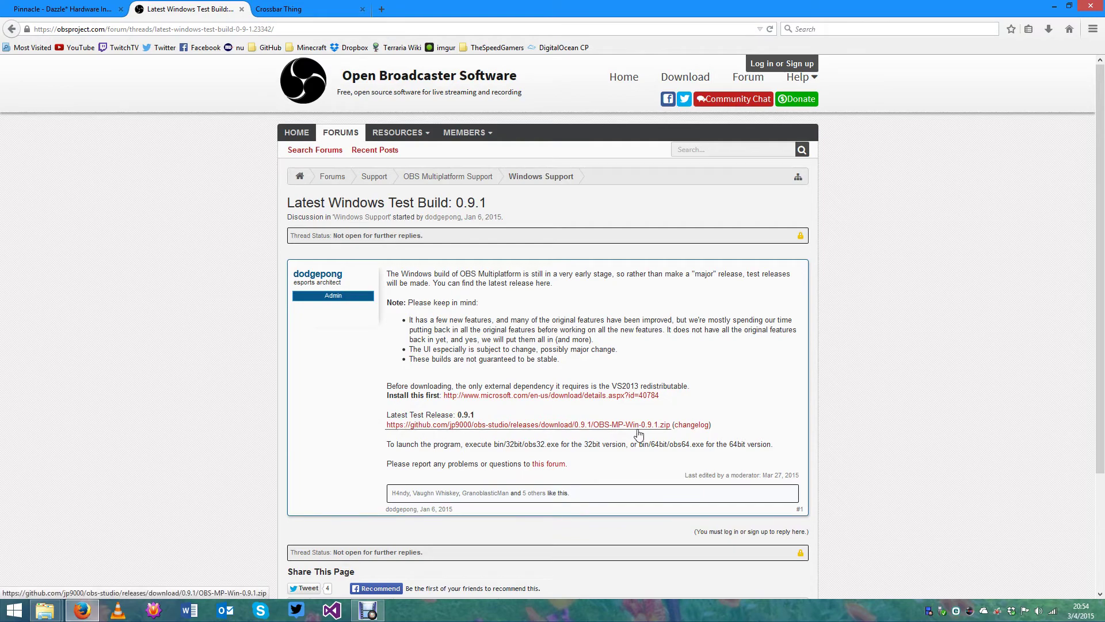
click(575, 426)
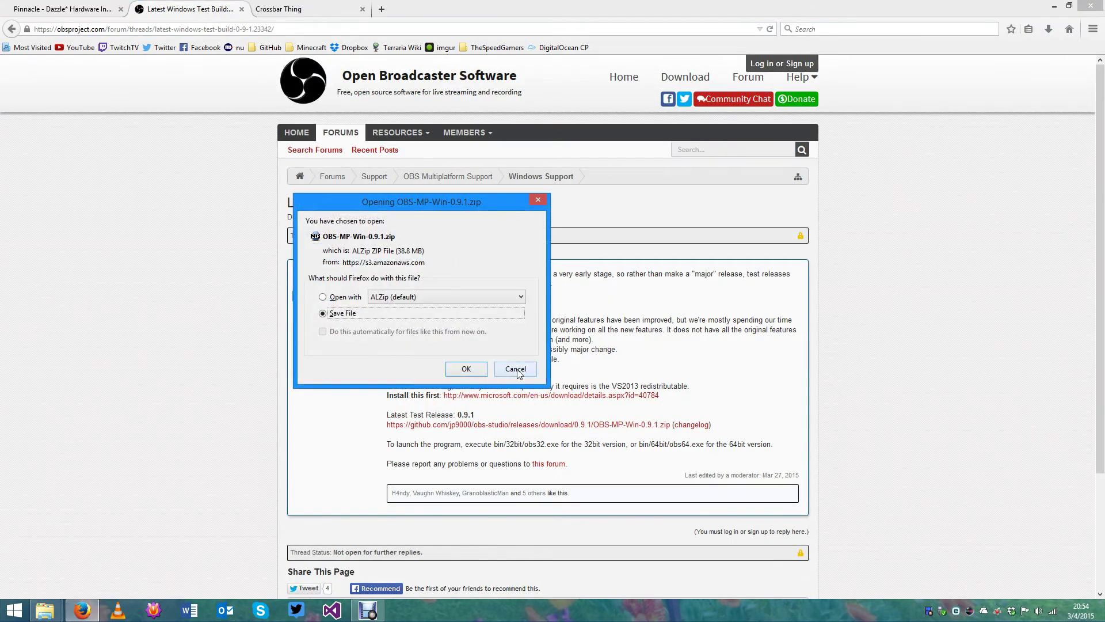
click(515, 369)
- Minimize Firefox and close the crossbar_thing folder window
click(82, 610)
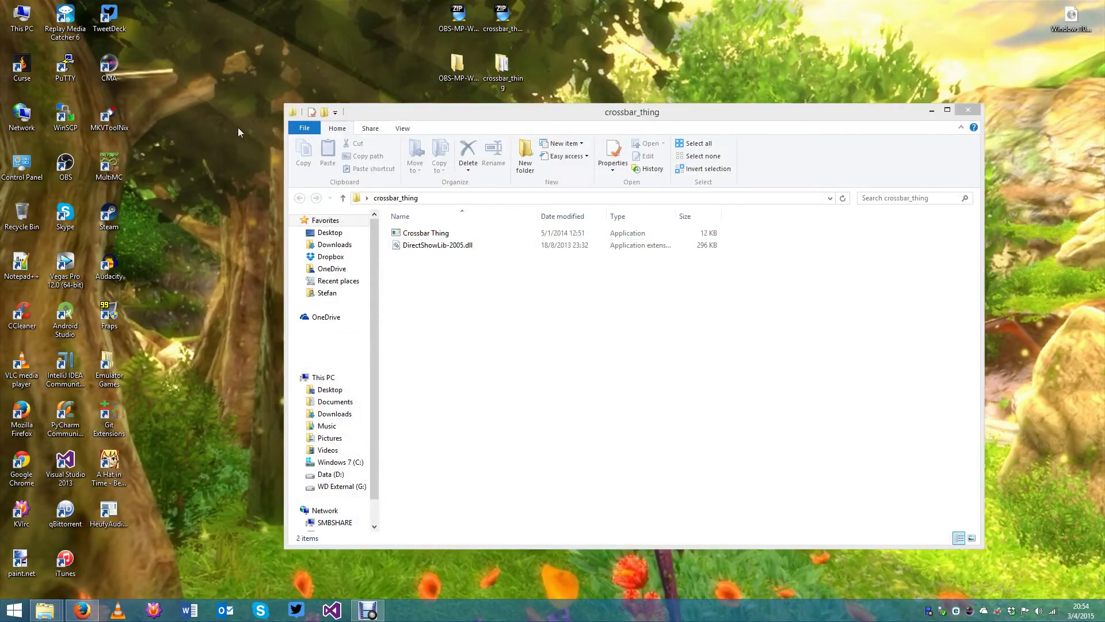
click(959, 112)
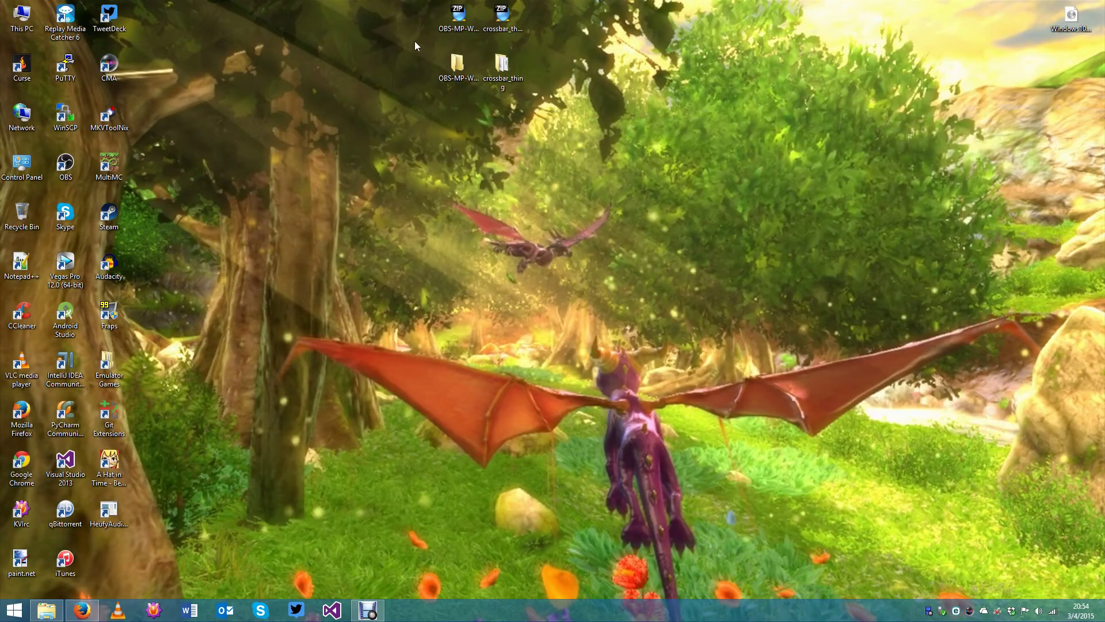
- Open the extracted OBS-MP-Win-0.9.1 folder on the desktop and go into its bin subfolder
click(459, 66)
double_click(459, 66)
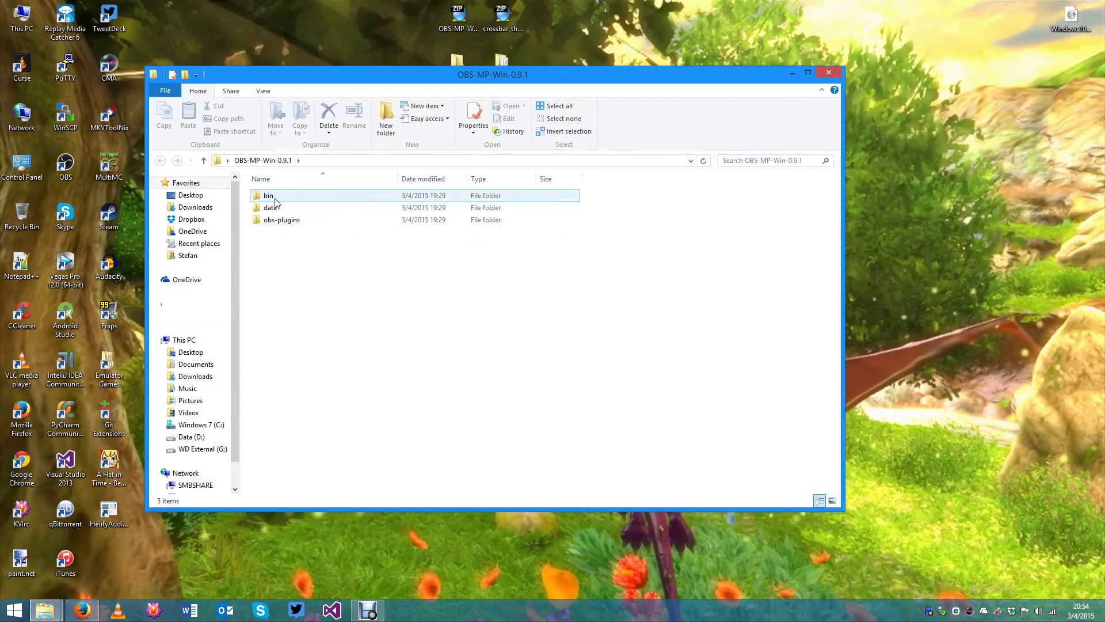
double_click(278, 197)
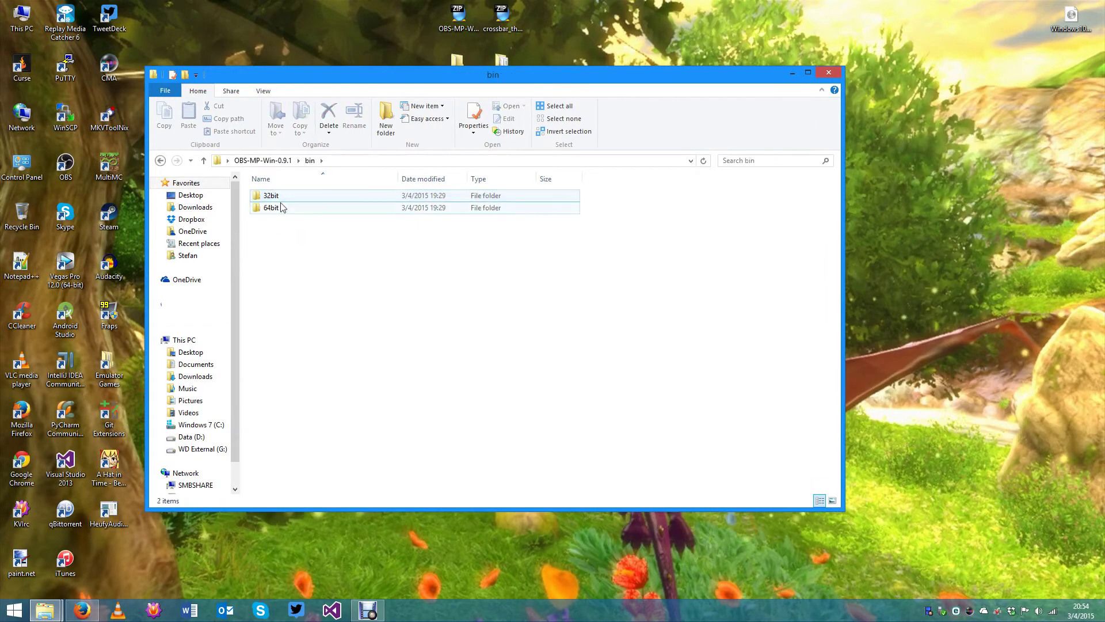
click(280, 209)
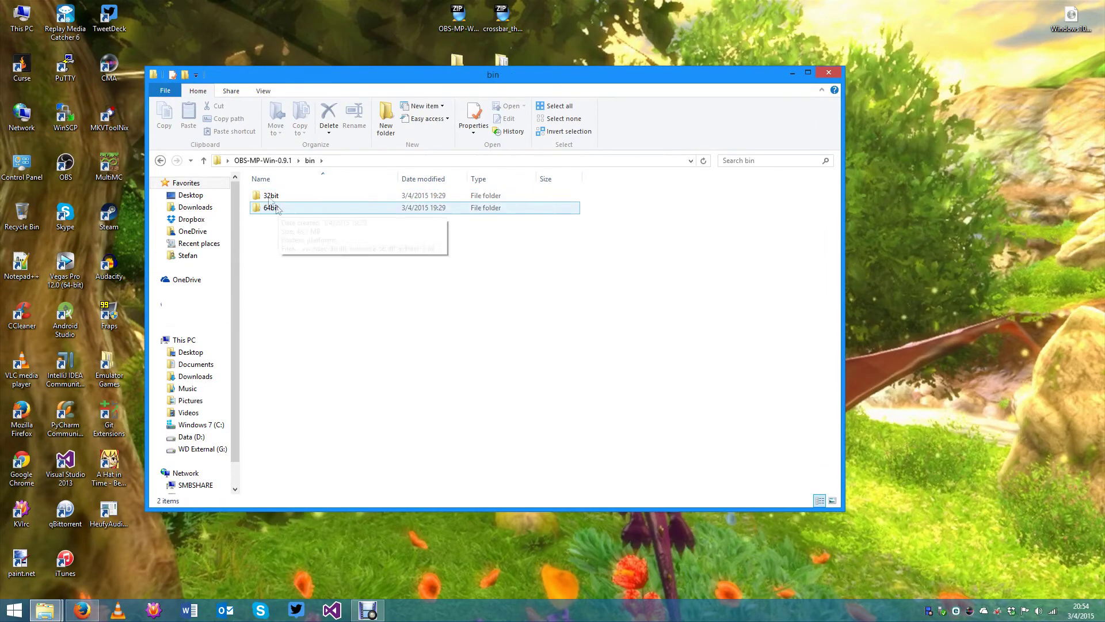
mouse_move(279, 211)
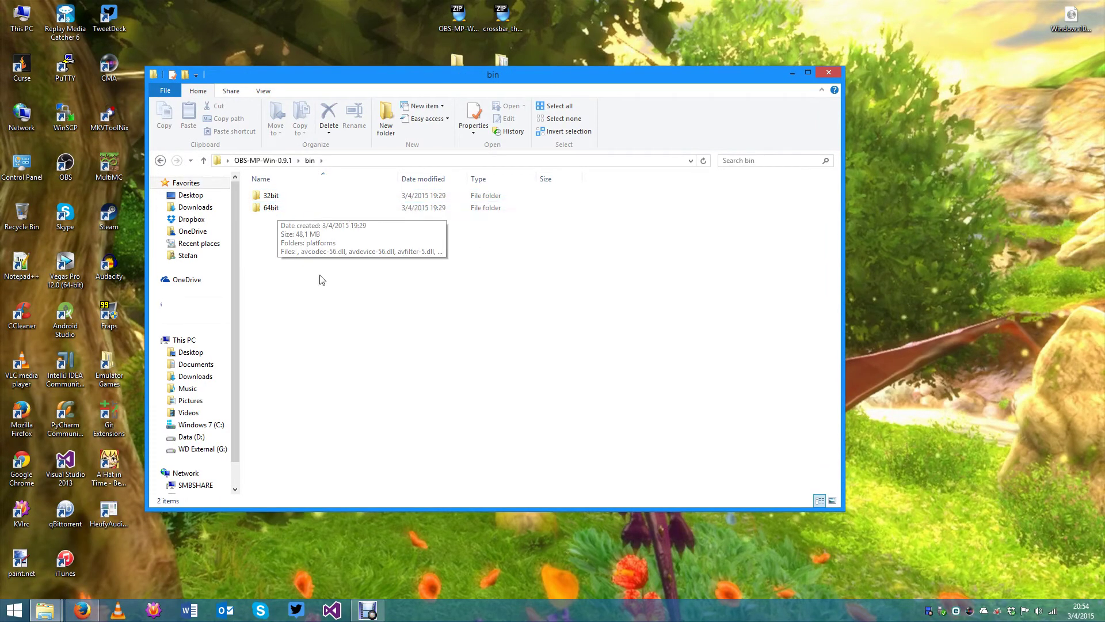
drag(299, 260, 515, 434)
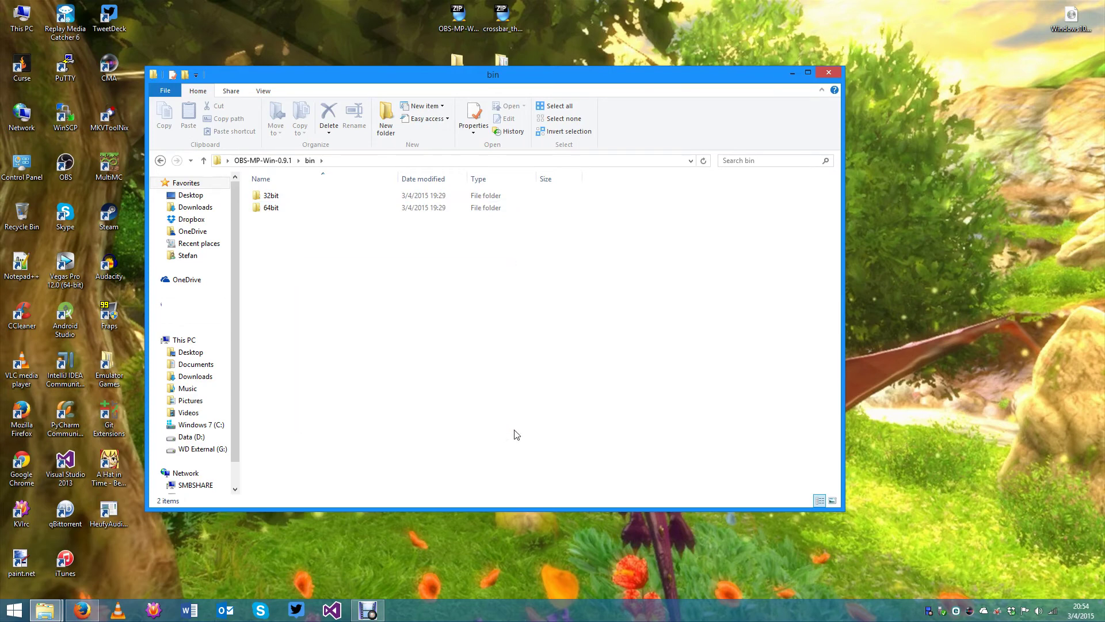
- Examine the 64bit and 32bit folders inside bin to locate the obs64 and obs32 applications
double_click(276, 209)
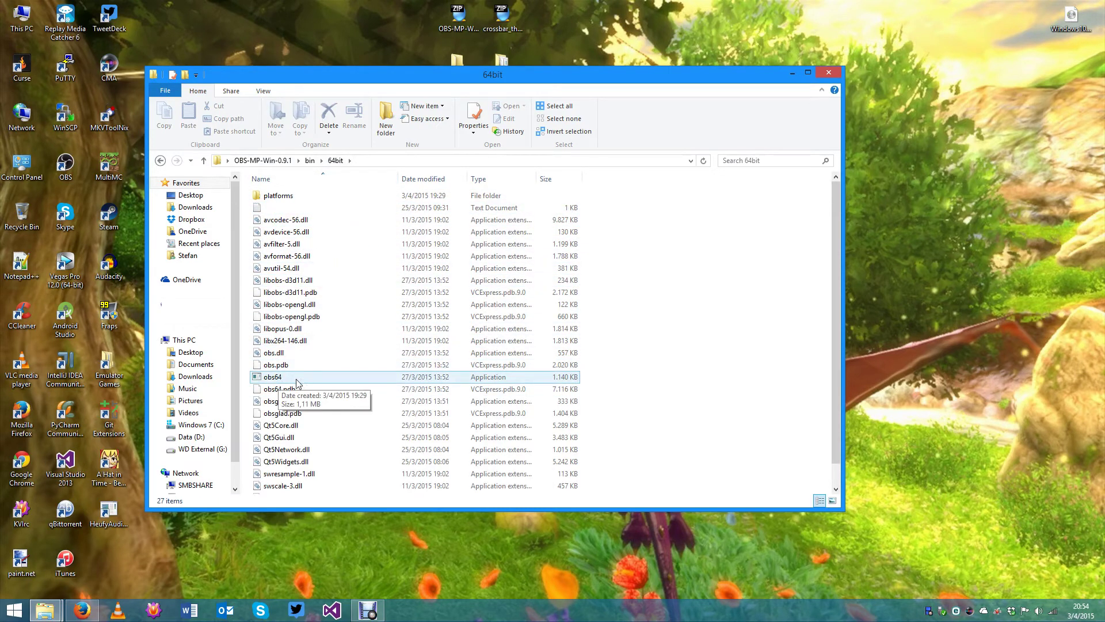
click(311, 160)
double_click(286, 195)
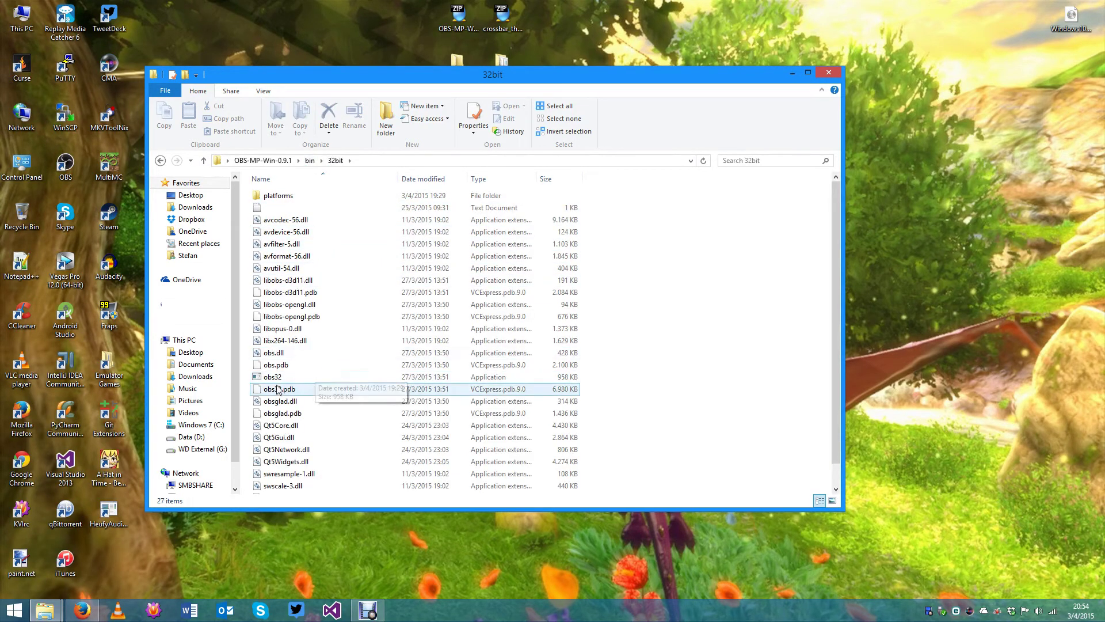
click(263, 375)
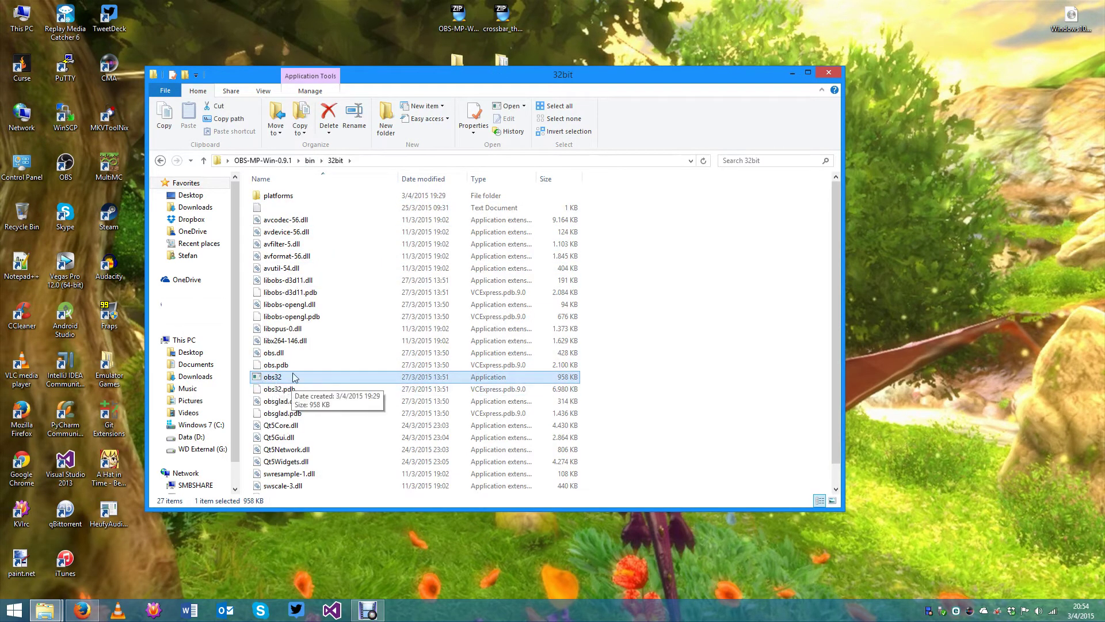
- Return to the 64bit folder and launch the obs64 application
key(BackSpace)
double_click(303, 209)
scroll(328, 405, down, 1)
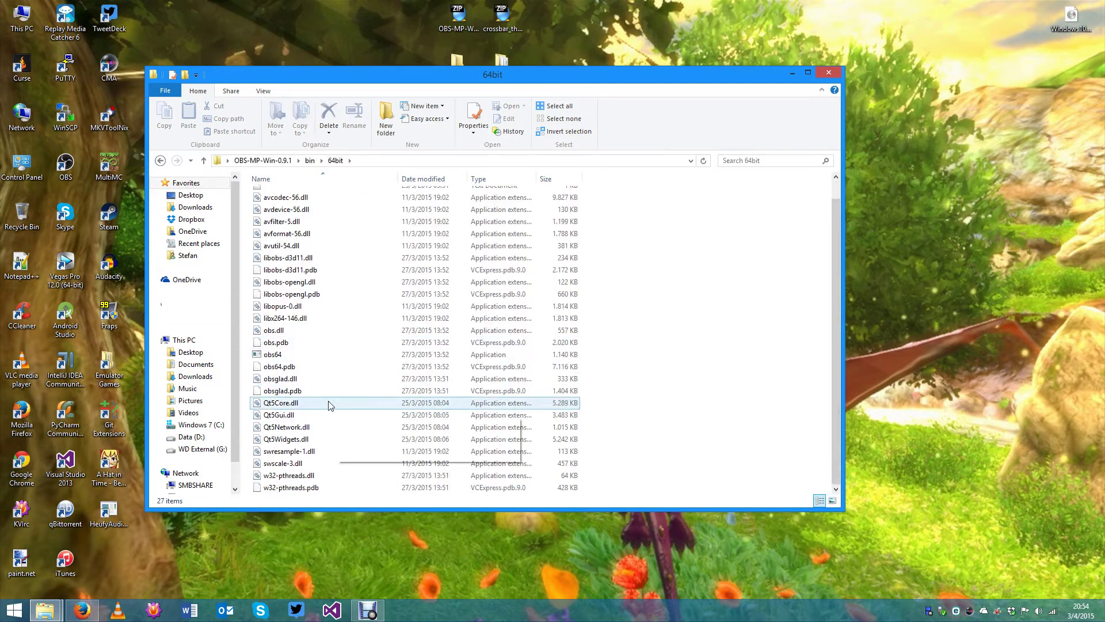
double_click(281, 353)
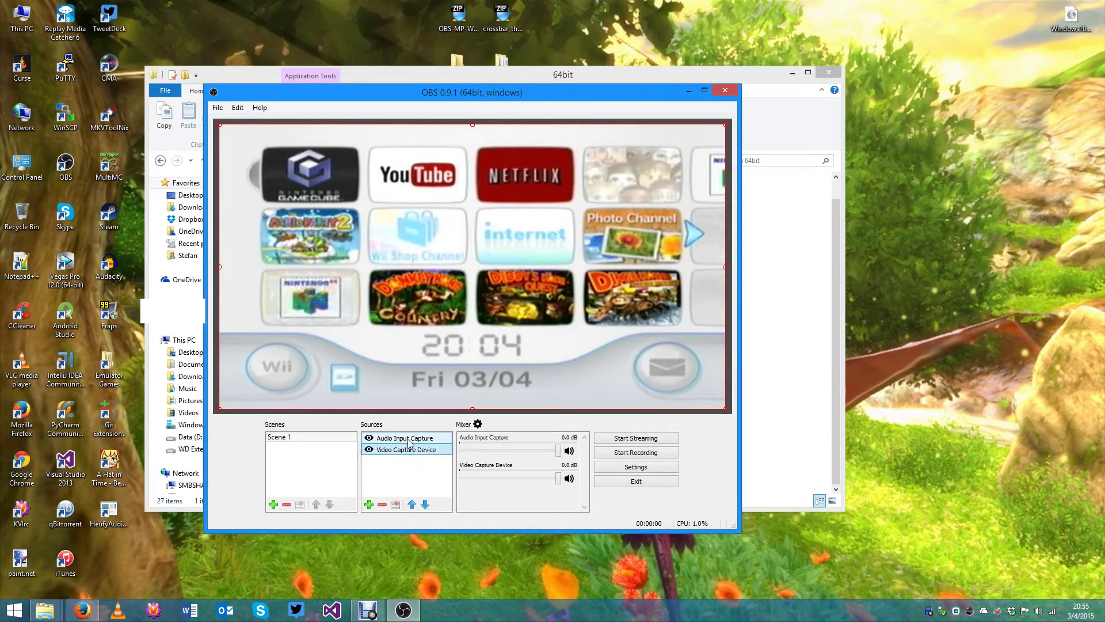
- Remove the existing Audio Input Capture and Video Capture Device sources from Scene 1
click(382, 504)
click(498, 329)
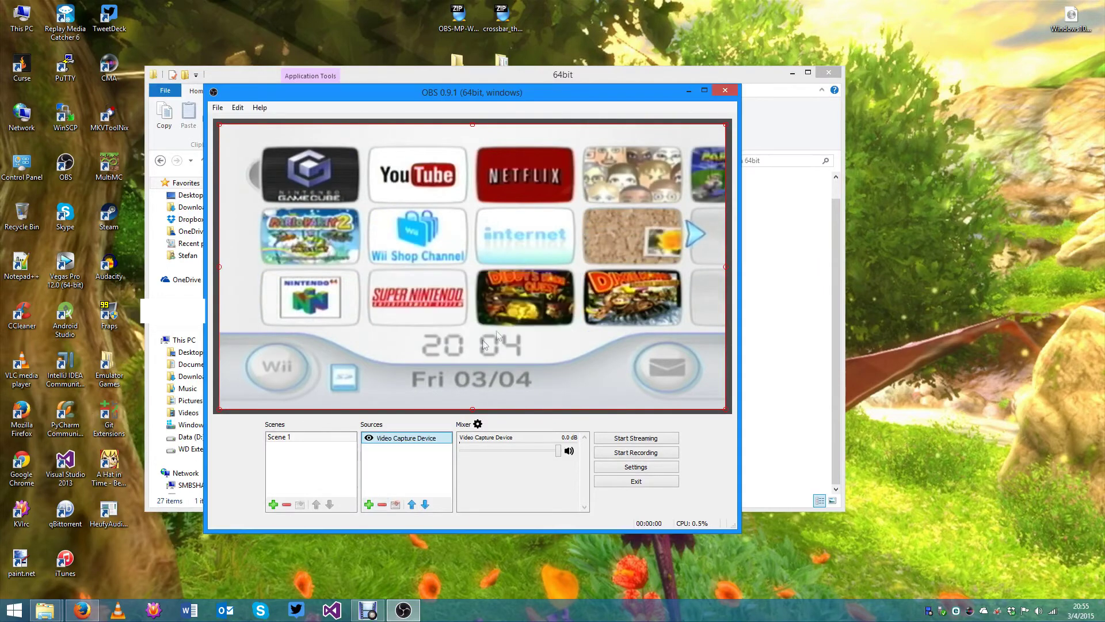
click(381, 504)
click(501, 327)
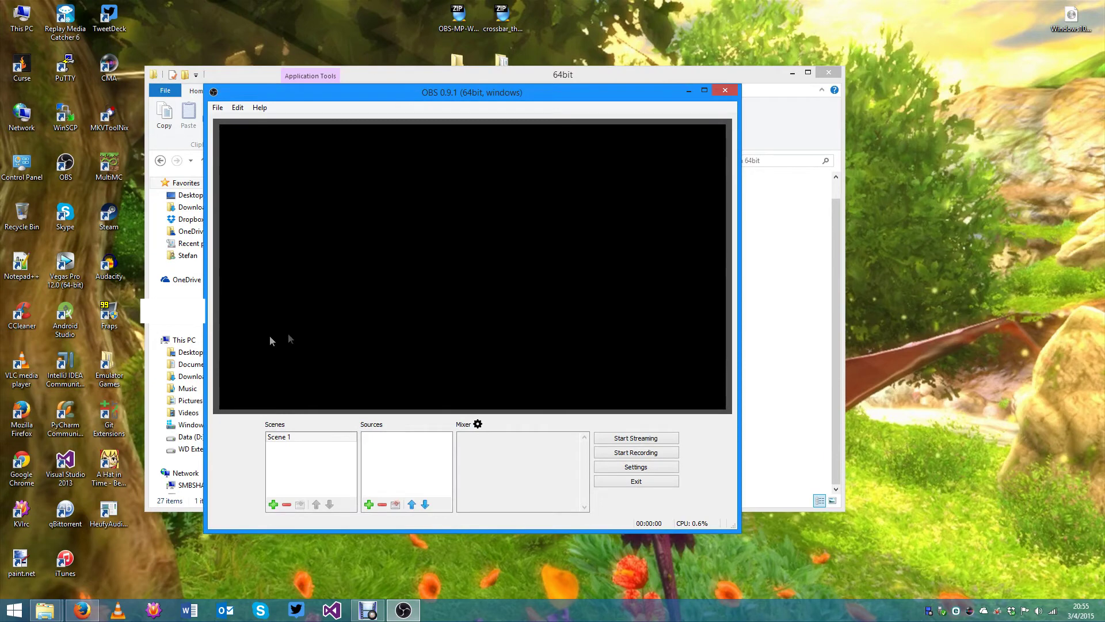
- Add a new Video Capture Device source named Dazzle Video to Scene 1
click(369, 505)
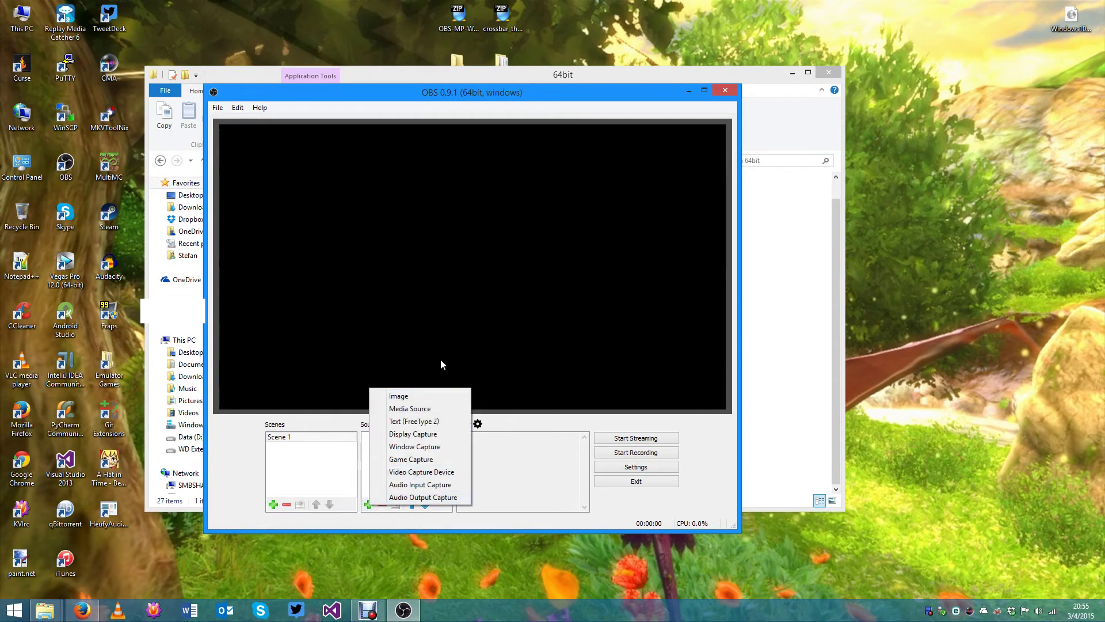
click(449, 472)
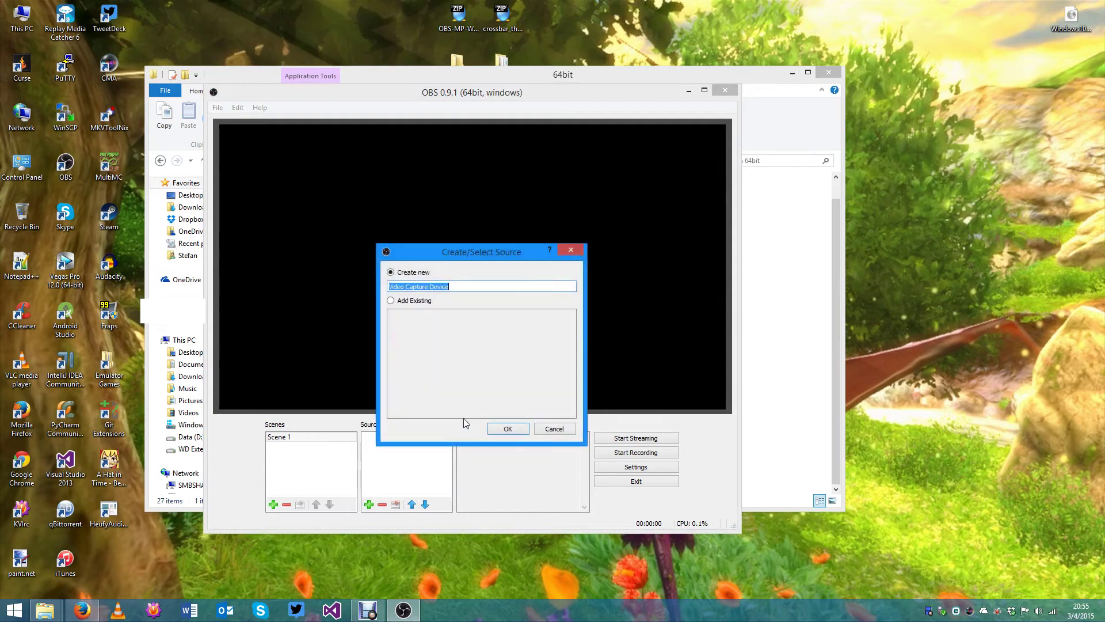
text(Dazzle Video)
click(508, 429)
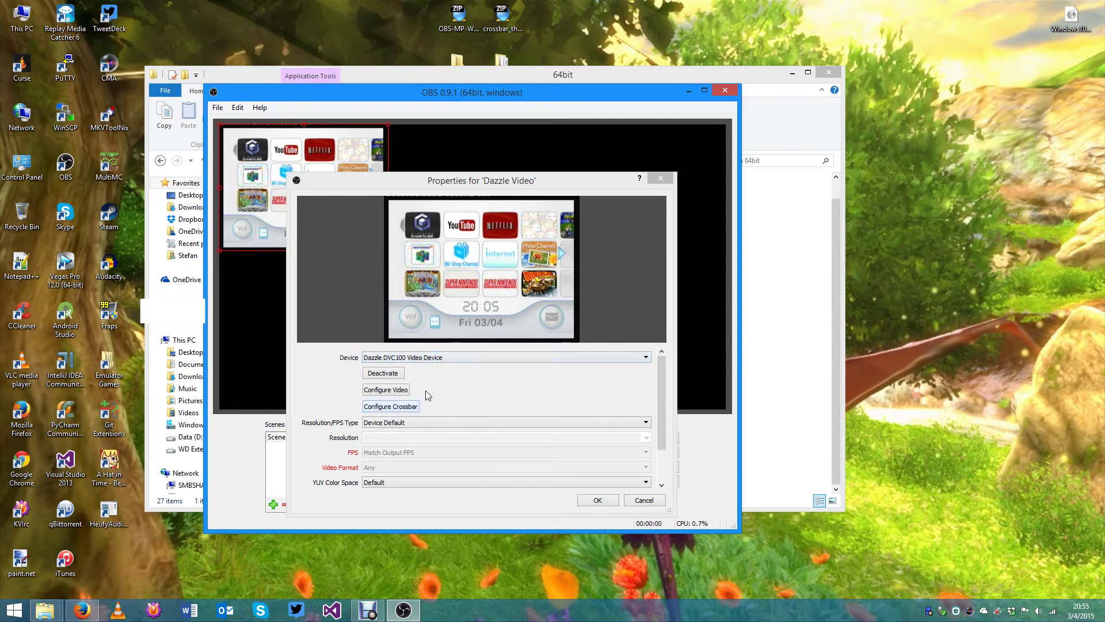
- Review the crossbar configuration of the Dazzle DVC100 Video Device and accept the Dazzle Video source properties
click(385, 407)
click(218, 70)
click(219, 70)
click(219, 70)
click(219, 77)
click(127, 174)
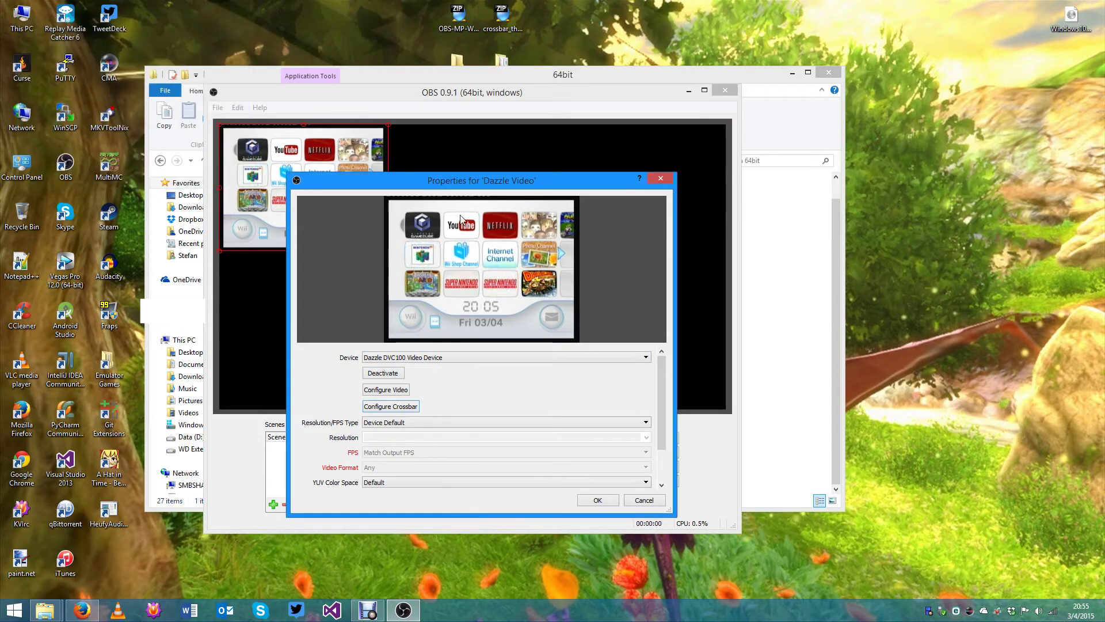
drag(521, 178, 526, 144)
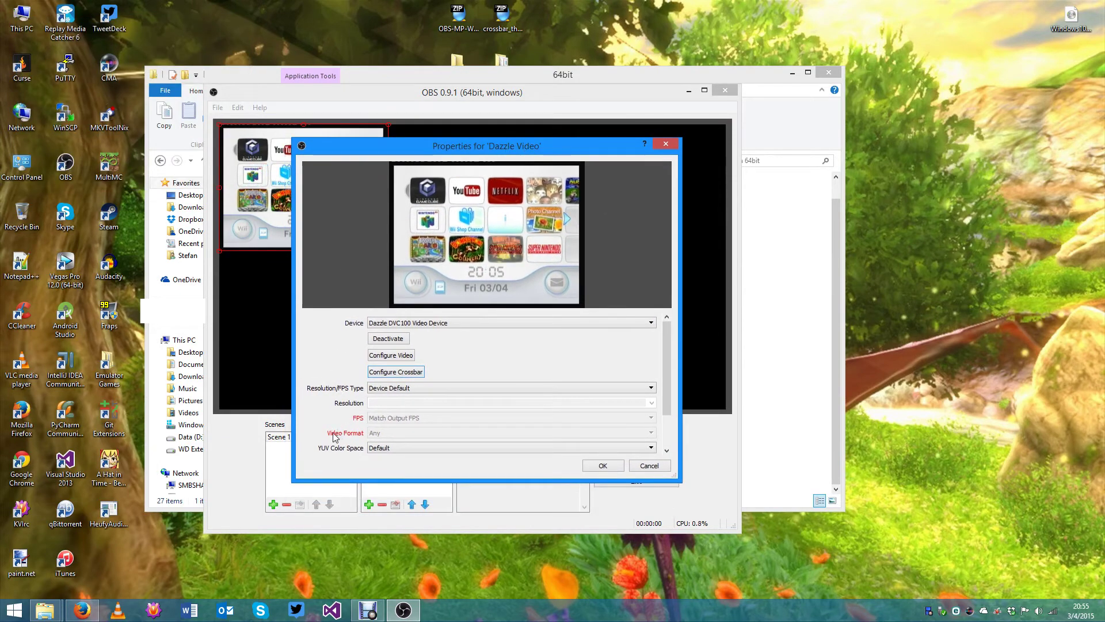
click(602, 465)
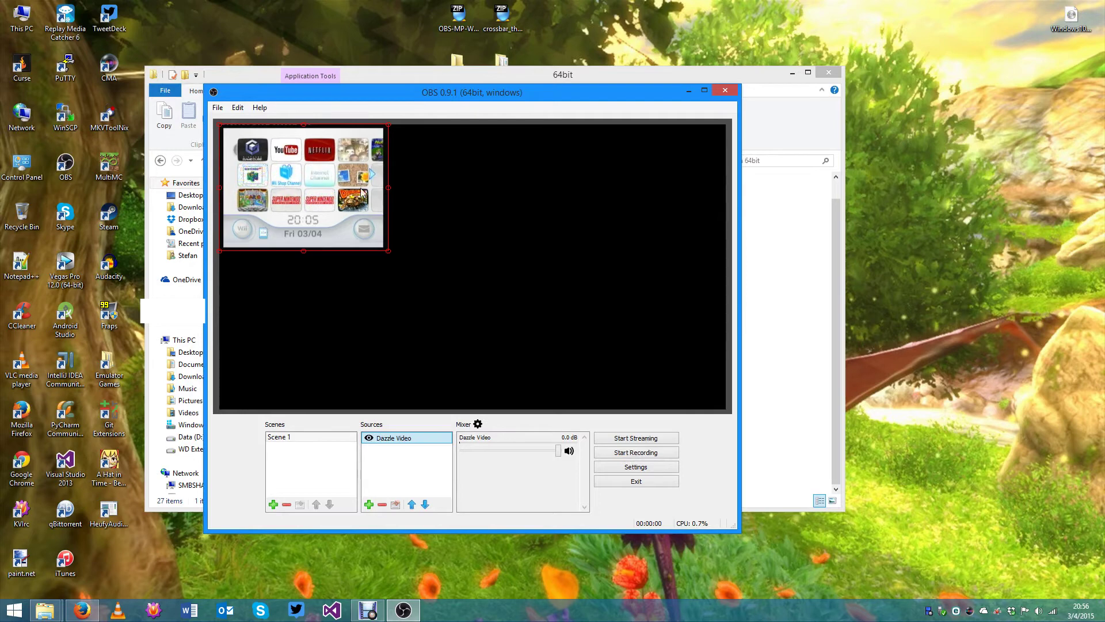
- Scale the Dazzle Video source with the Fit to screen transform
click(260, 167)
click(237, 107)
mouse_move(303, 155)
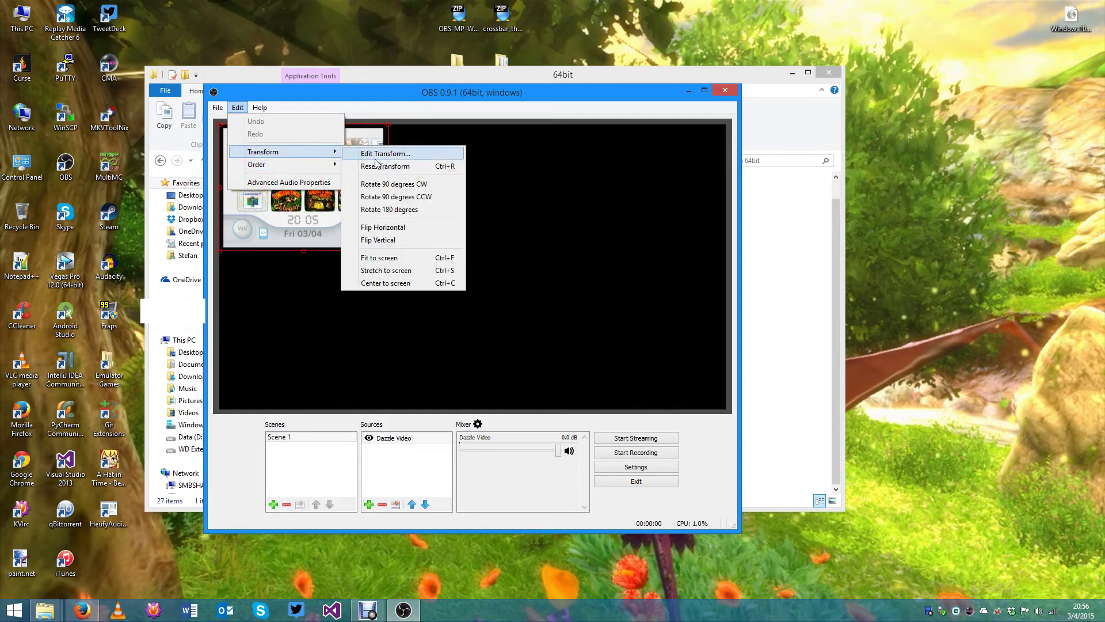
click(379, 257)
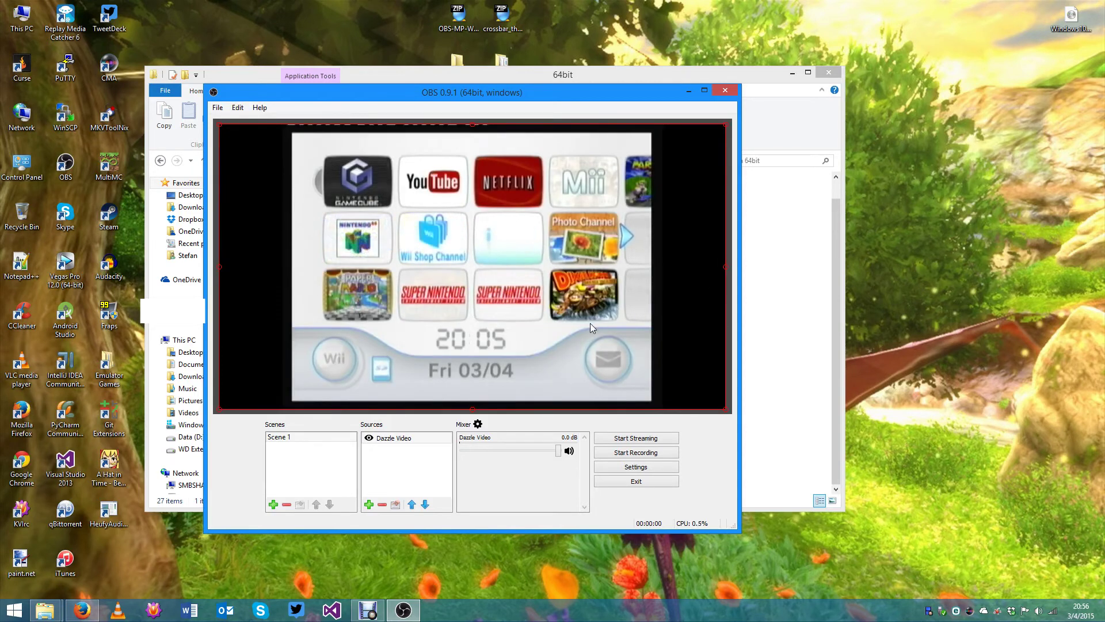
- Add a new Audio Input Capture source named Dazzle Audio to Scene 1
click(406, 438)
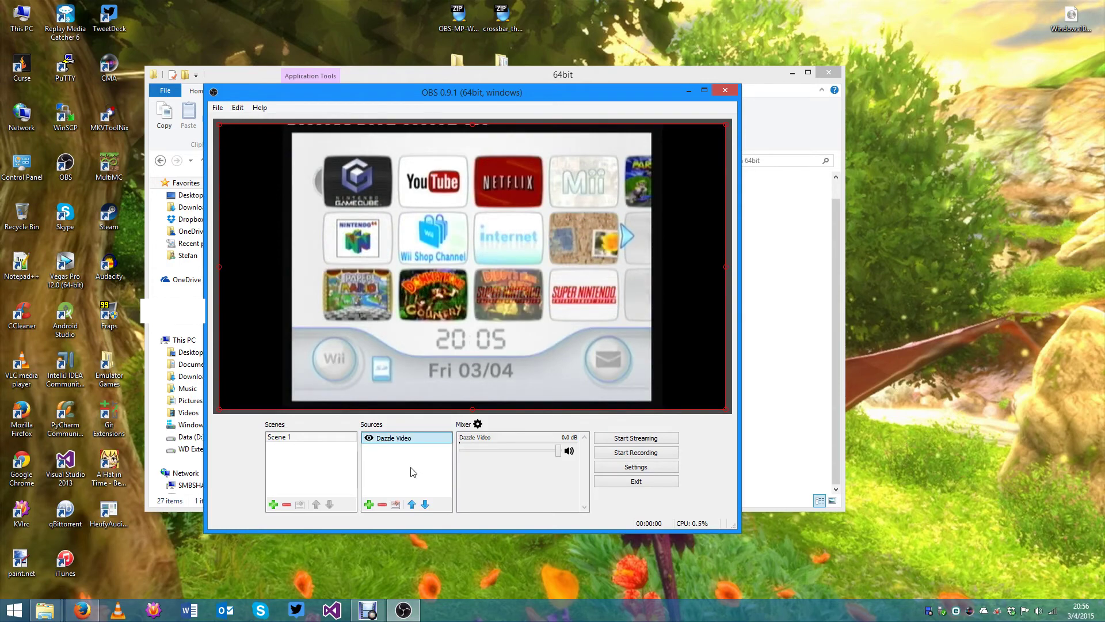
click(369, 504)
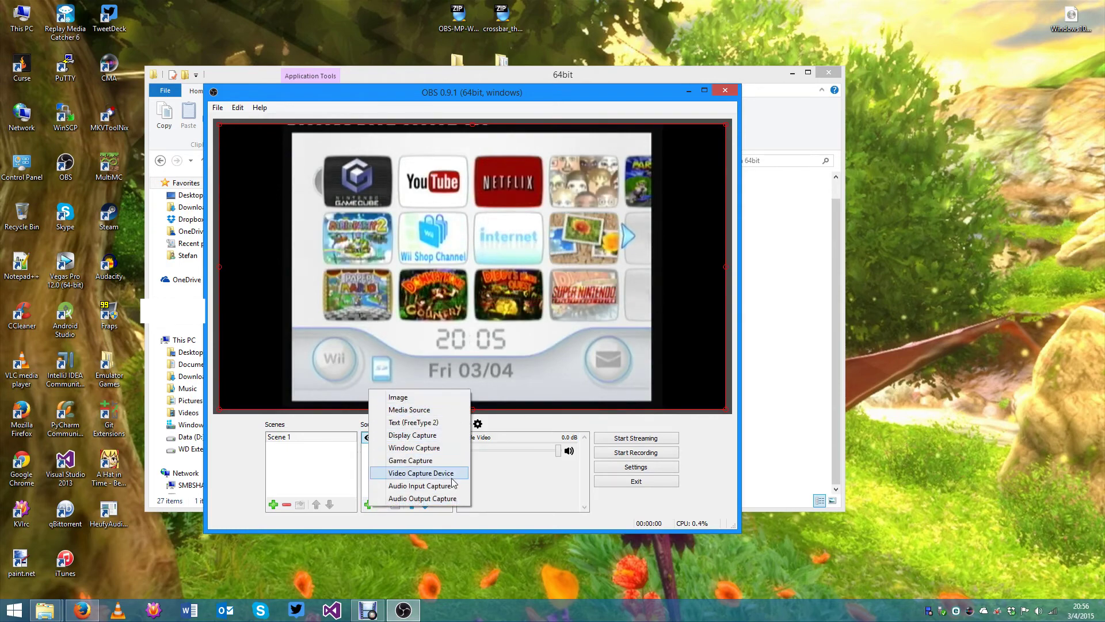
click(366, 504)
click(366, 504)
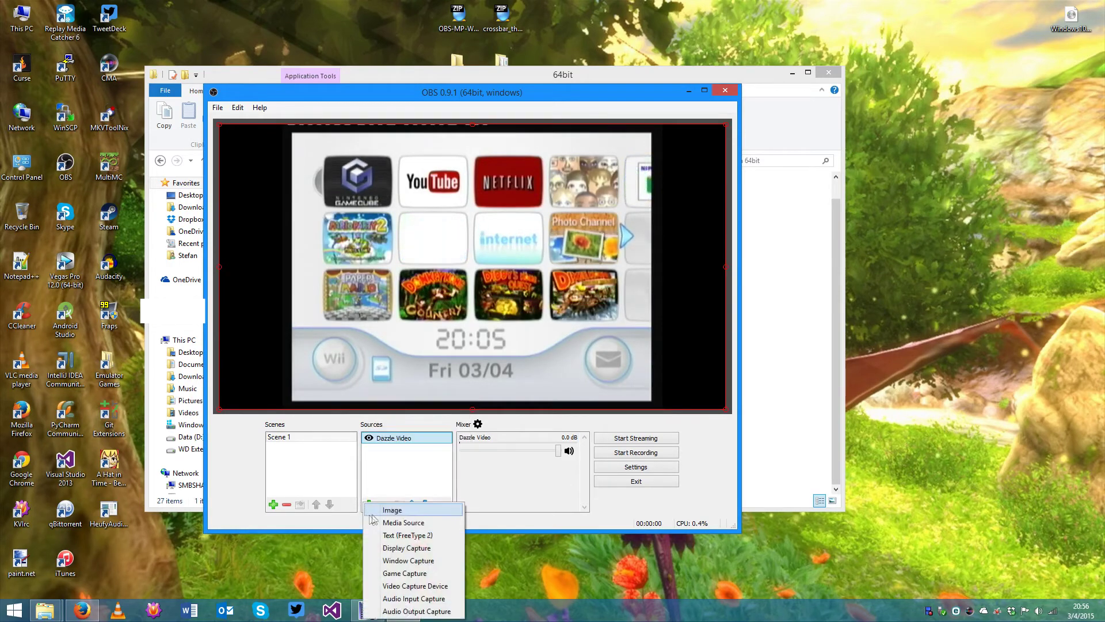
click(438, 602)
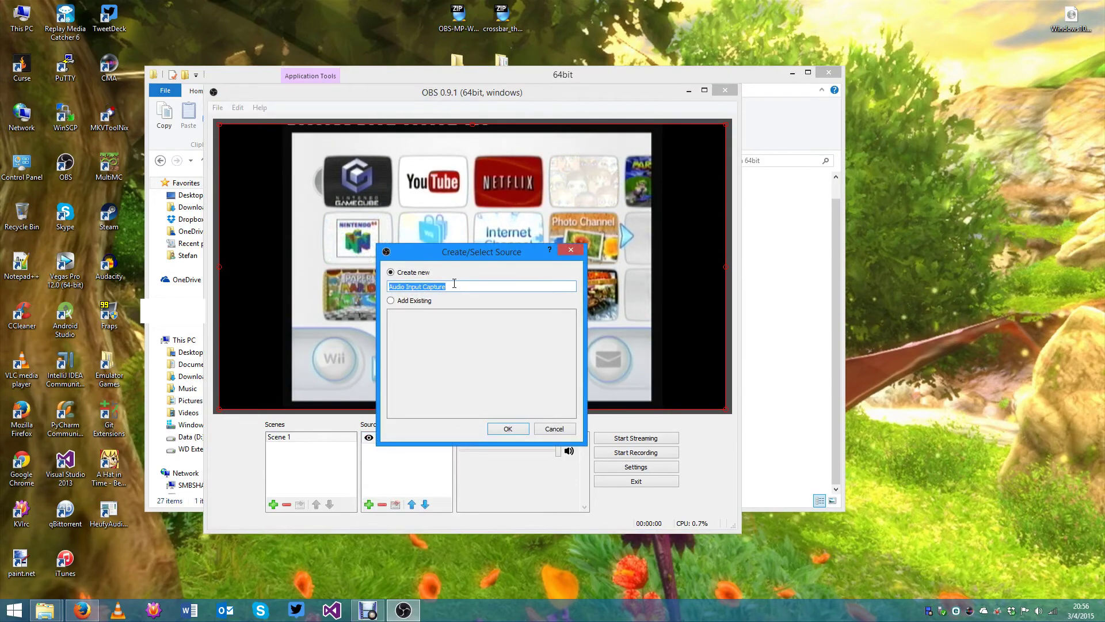
text(Dazzle Audio)
click(508, 429)
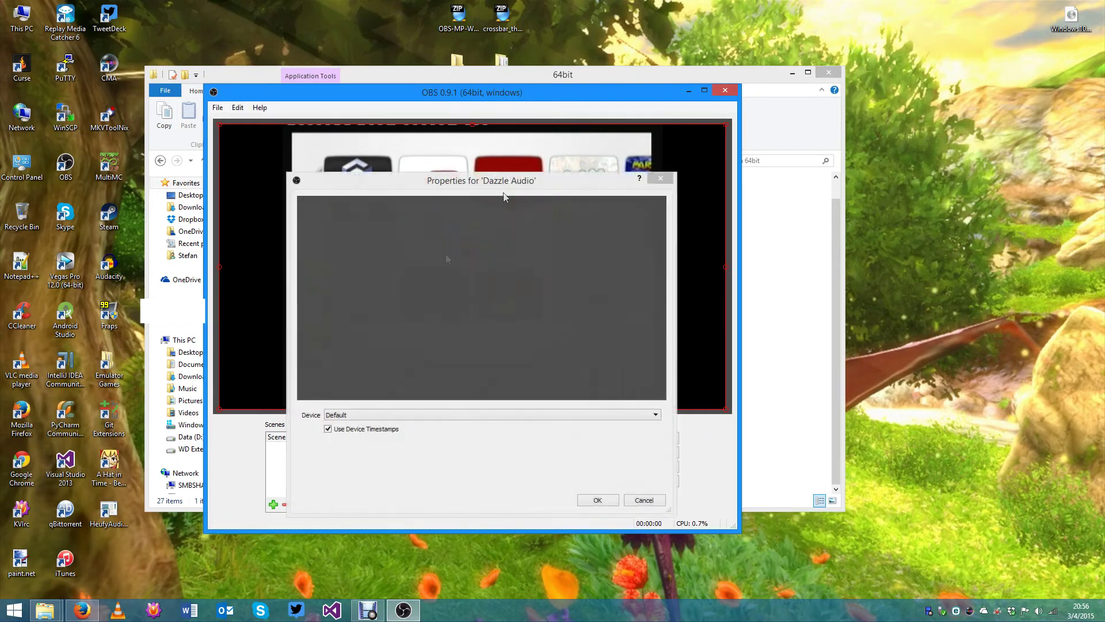
- Set the Dazzle Audio source's device to Line (Dazzle DVC100 Audio Device) and accept its properties
click(423, 414)
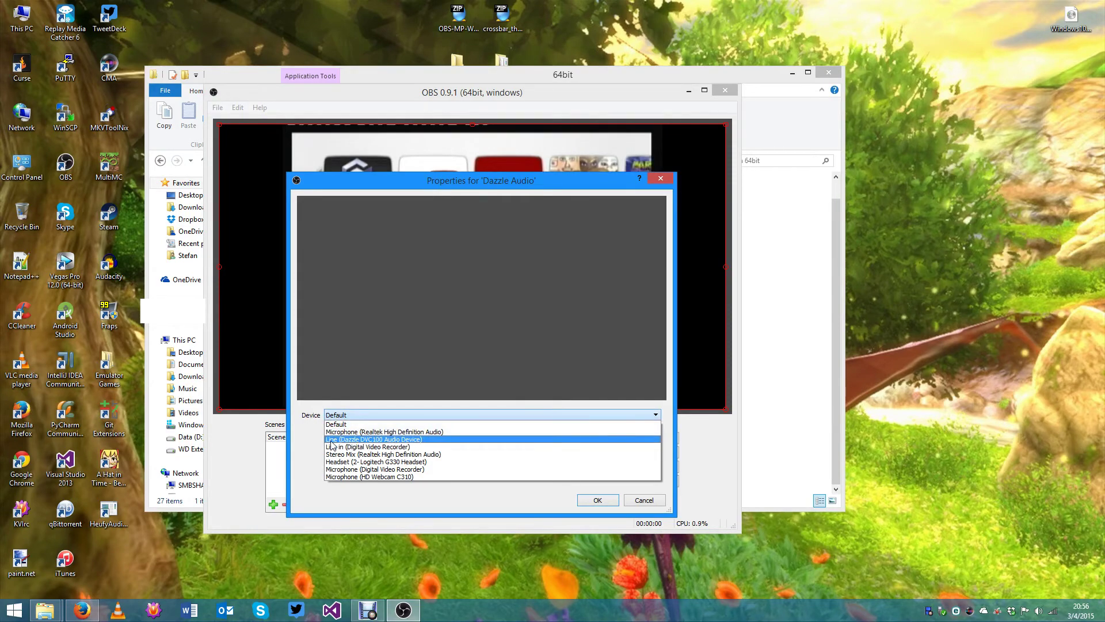
click(434, 440)
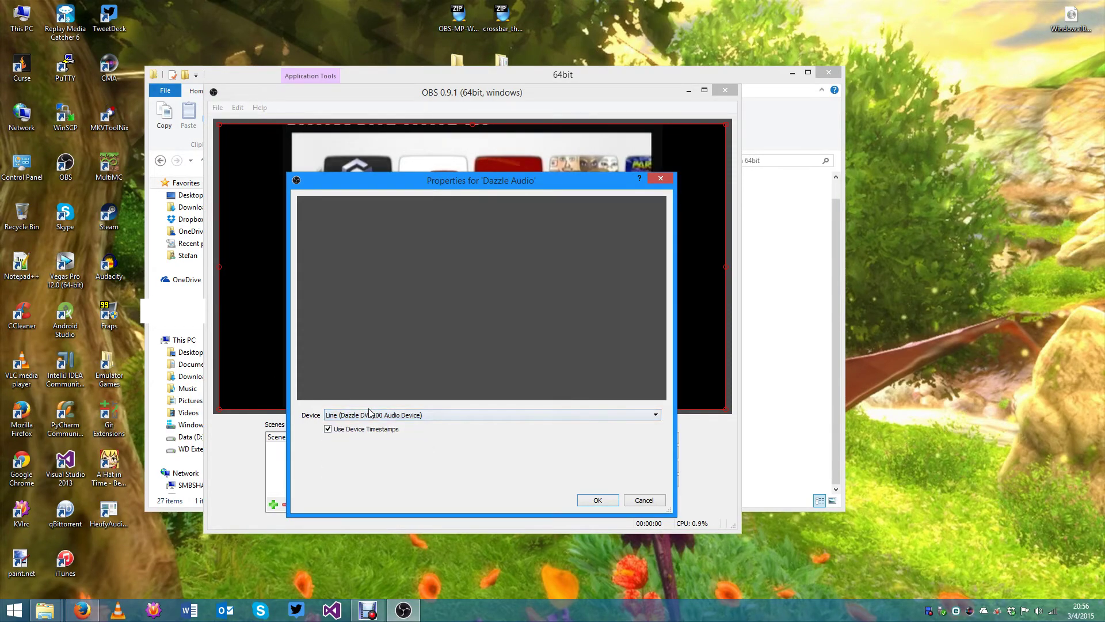
click(612, 504)
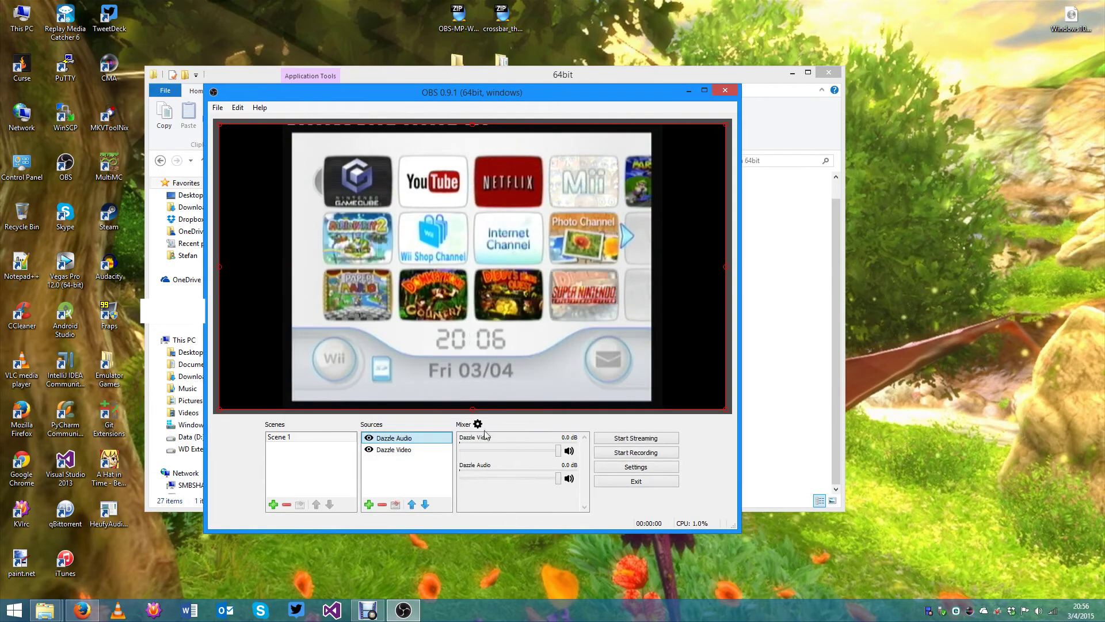
- In Dazzle Video's crossbar configuration, route input 5: Audio Line In to output 1: Audio Decoder Out and accept the properties
double_click(409, 456)
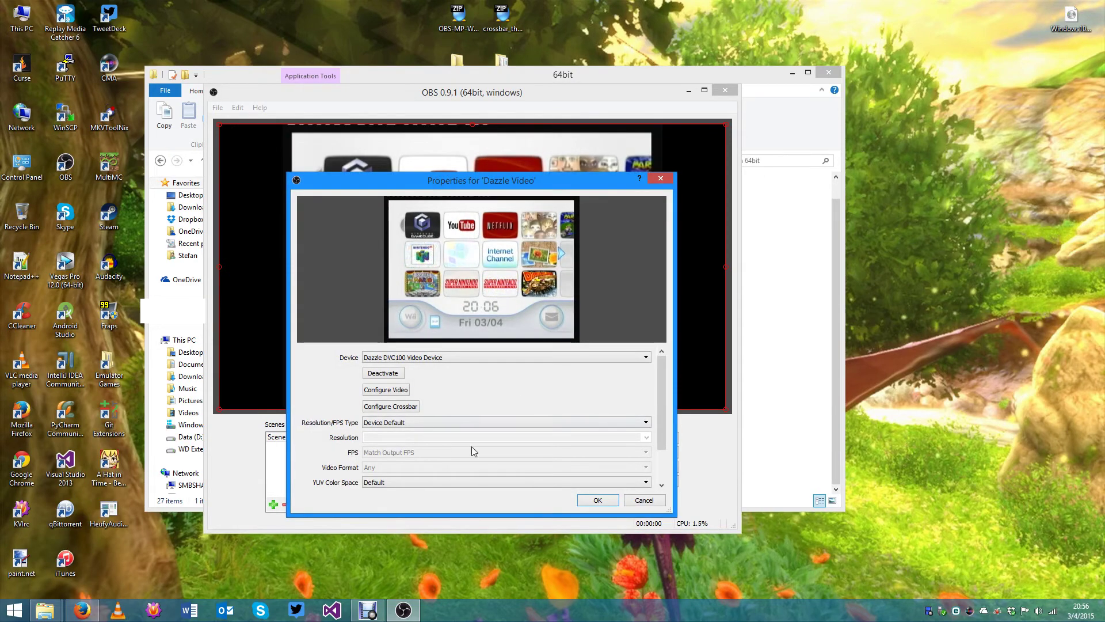
click(402, 406)
click(219, 103)
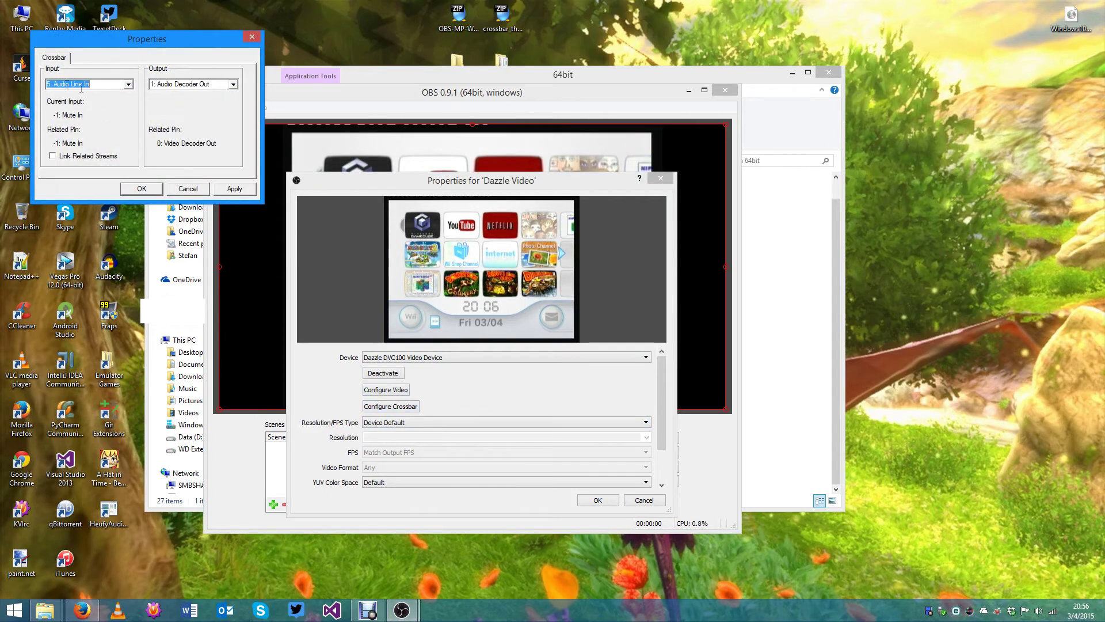
click(141, 189)
click(596, 499)
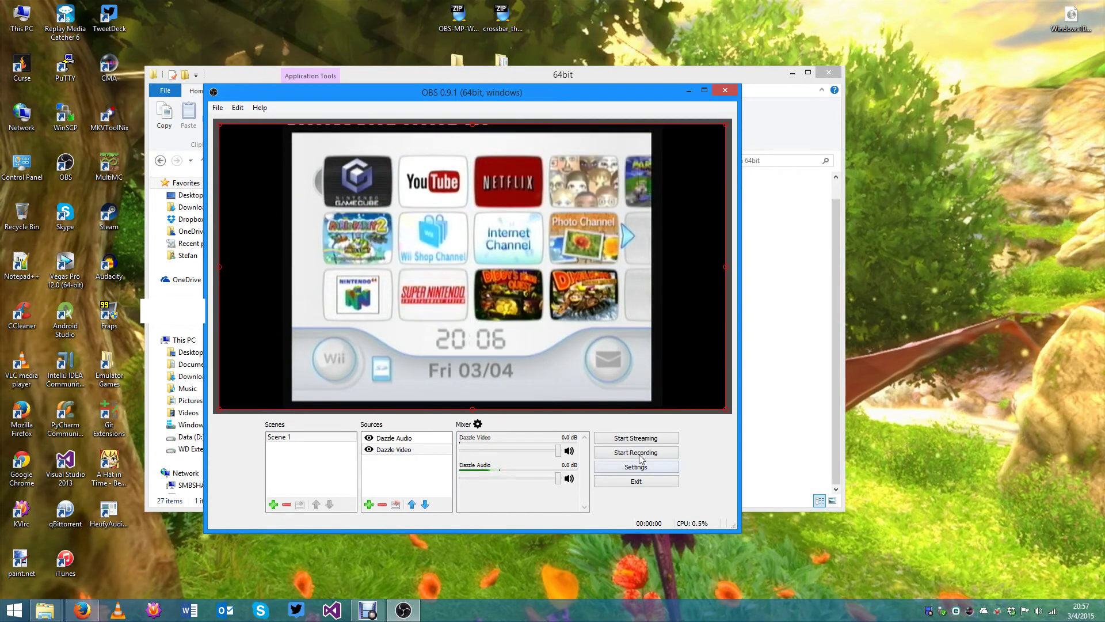
- Review the Advanced Audio Properties of the Dazzle Video and Dazzle Audio sources, and close the dialog
click(478, 424)
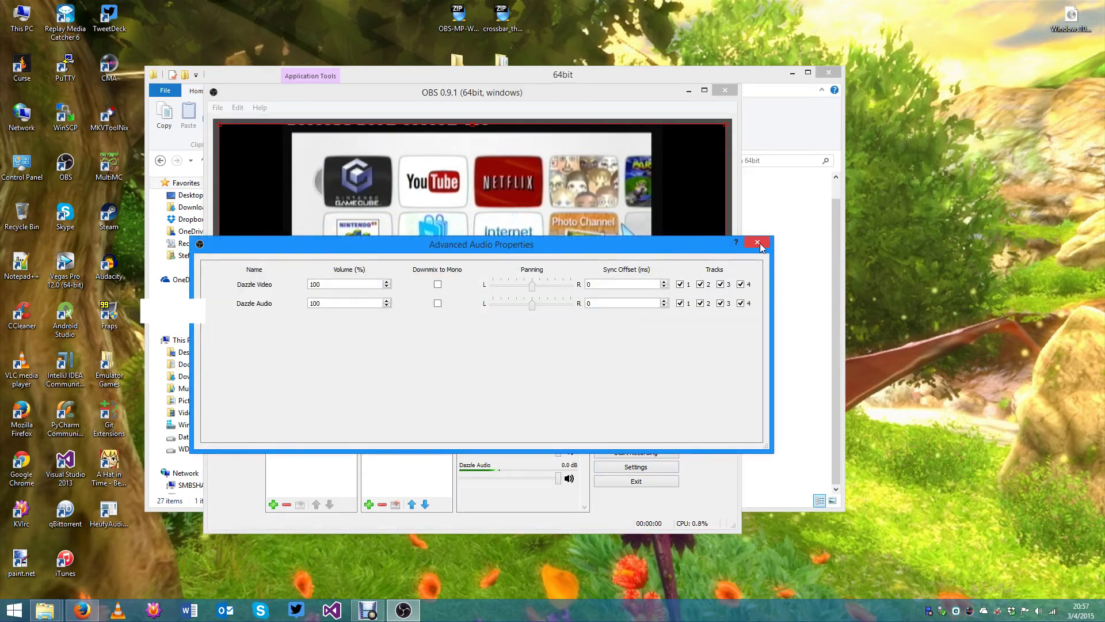
click(757, 242)
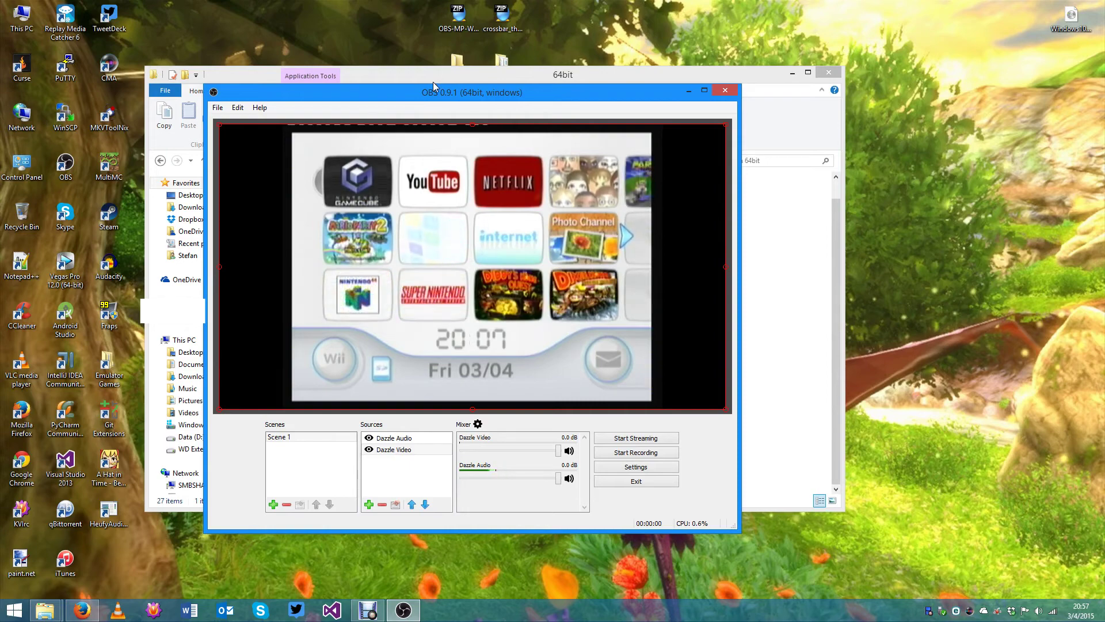
- Review the streaming and recording output settings and switch the output mode to Simple
drag(446, 91, 407, 25)
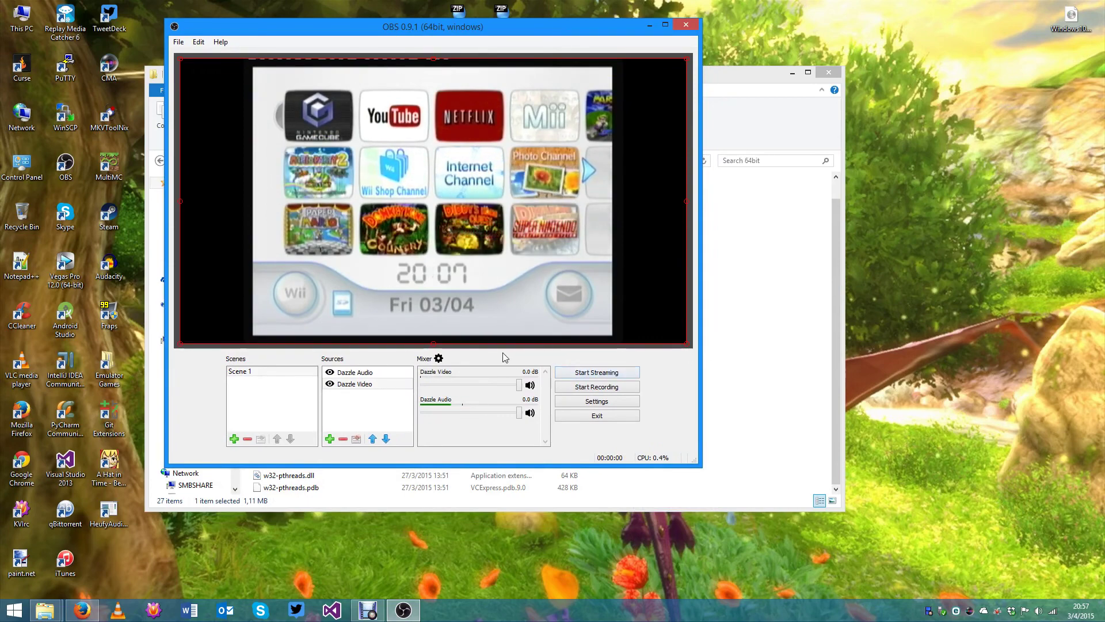
click(597, 400)
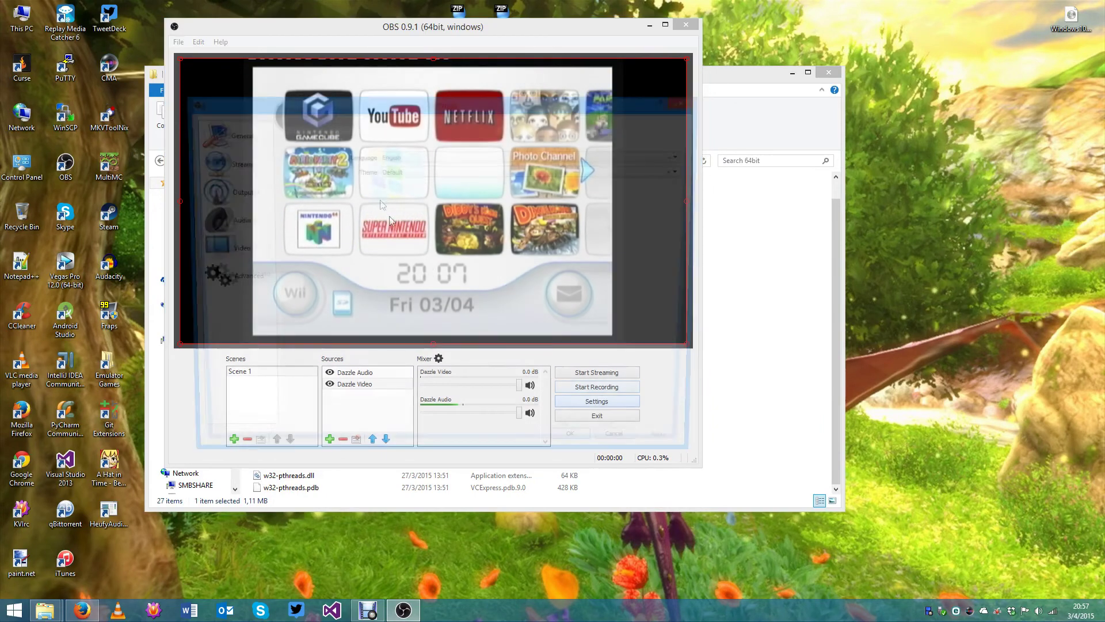
click(232, 197)
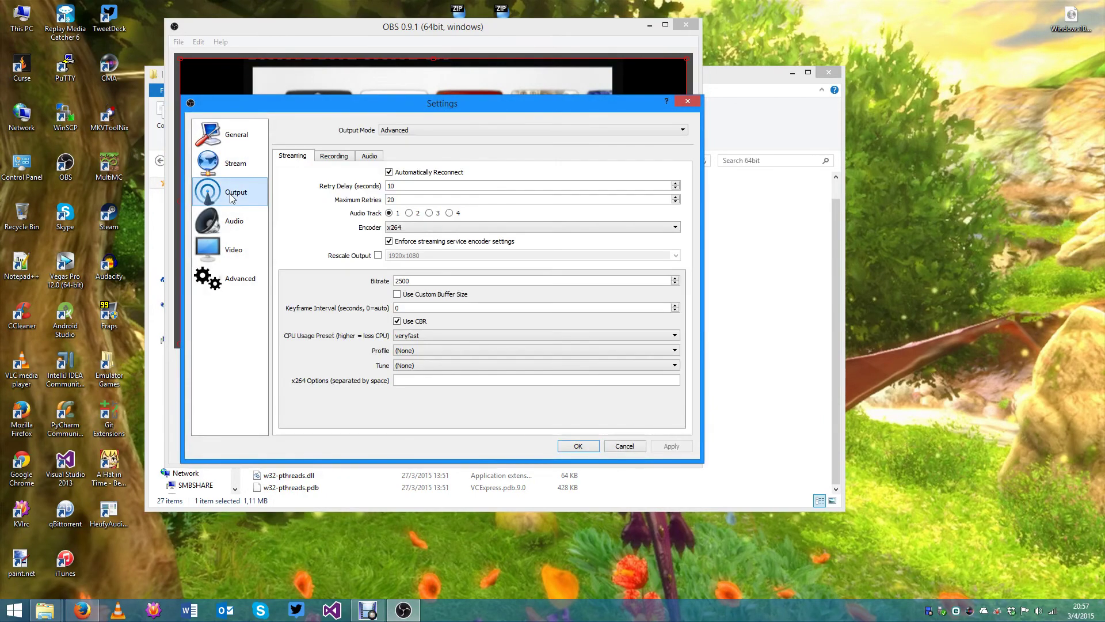
click(336, 158)
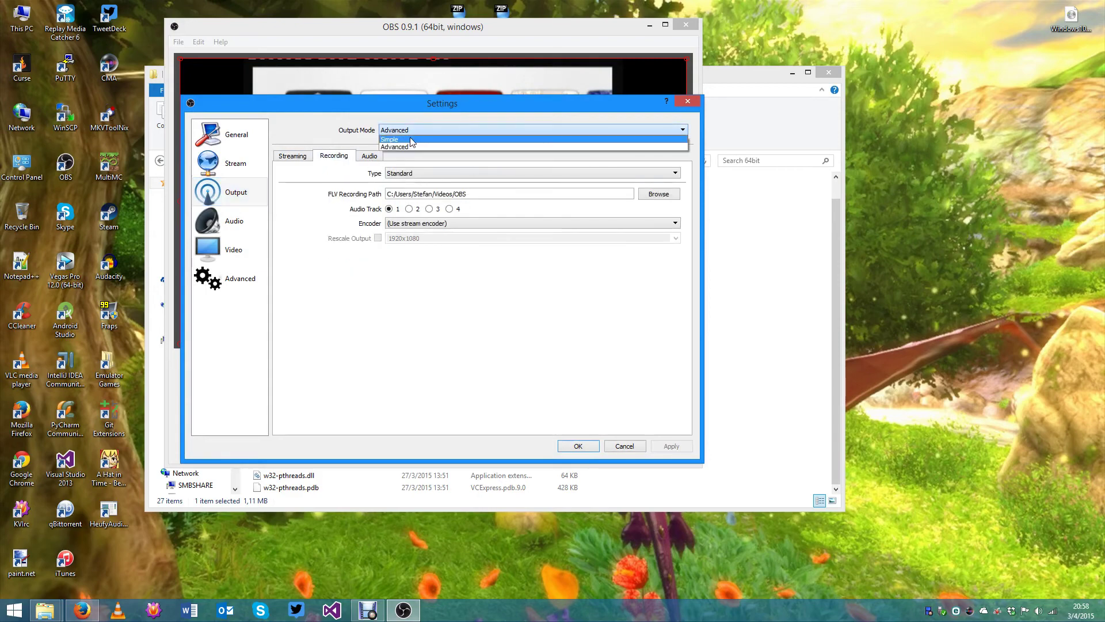
click(427, 120)
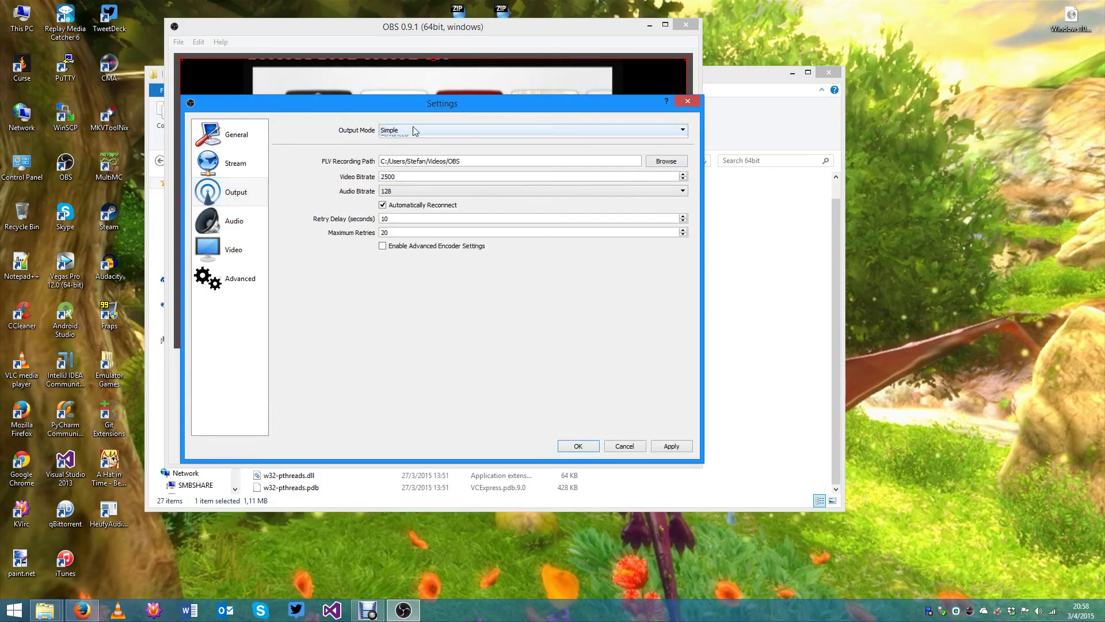
click(413, 131)
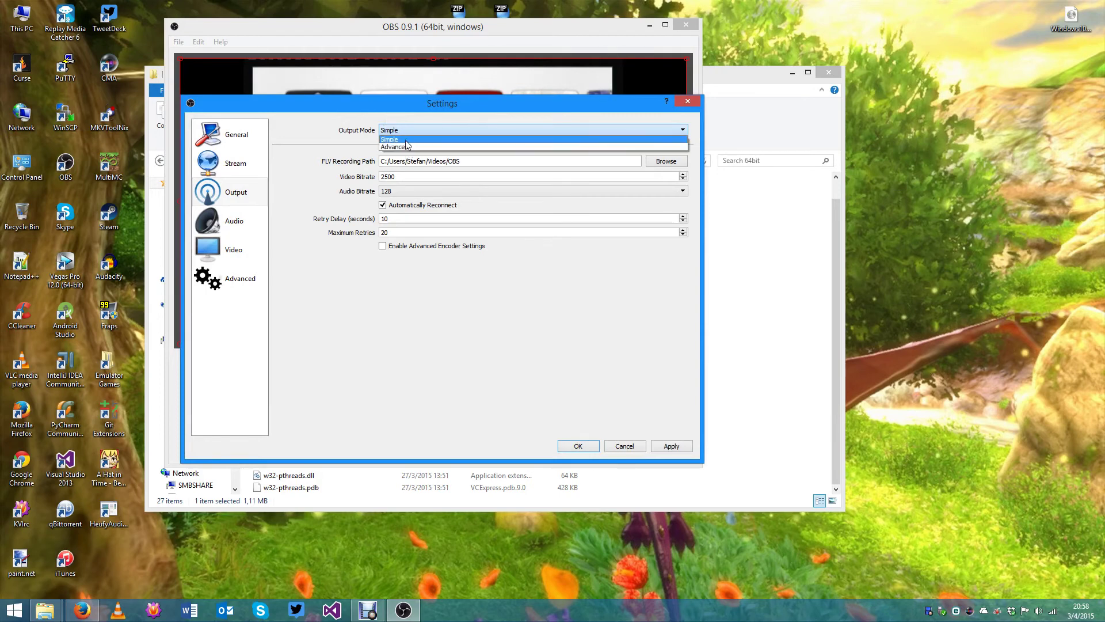
click(400, 147)
click(419, 132)
click(425, 142)
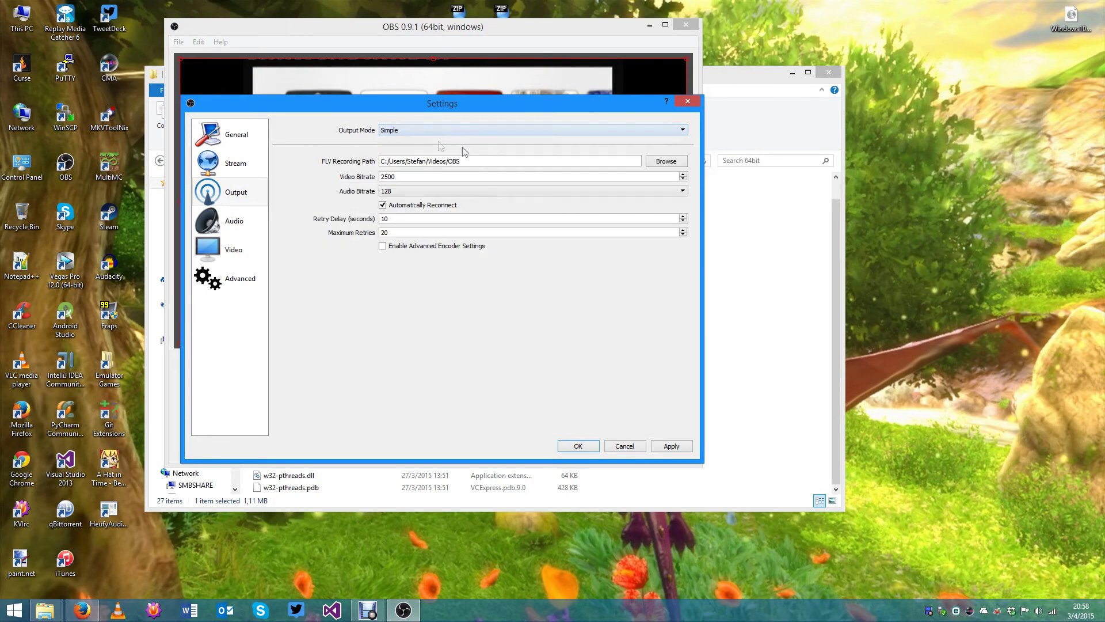
- Keep the existing FLV recording folder, accept the output settings, and start recording
click(668, 161)
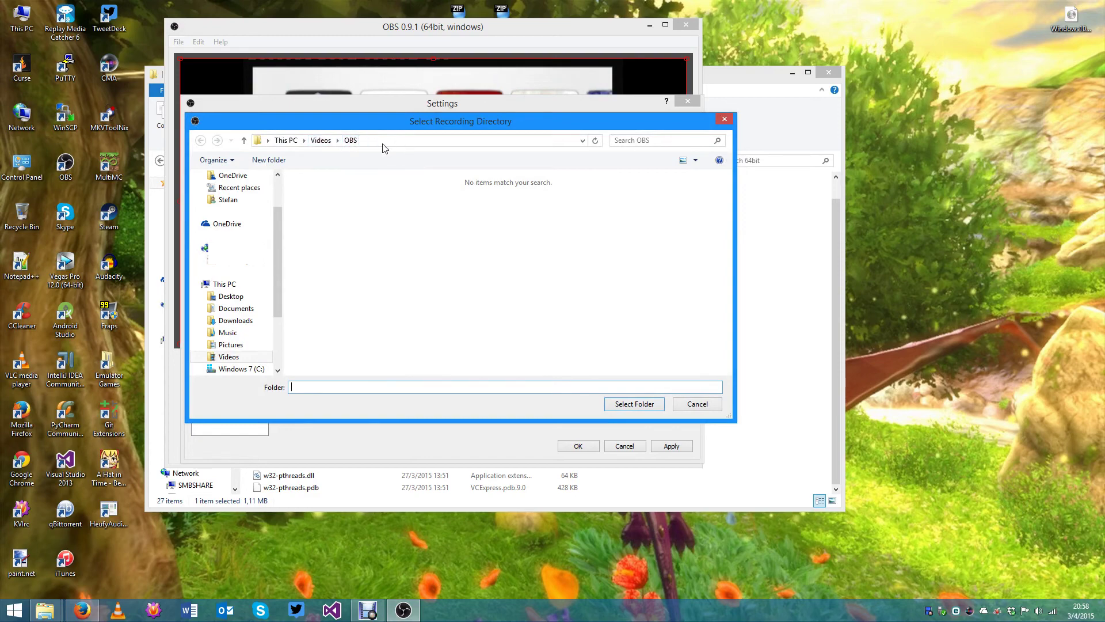
click(701, 404)
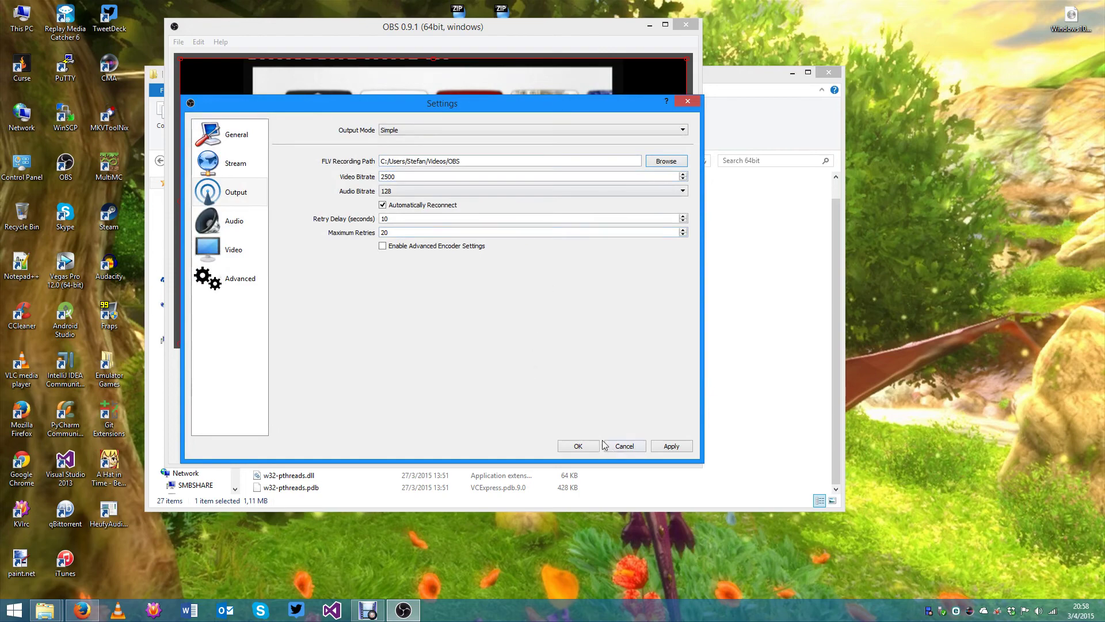
click(578, 446)
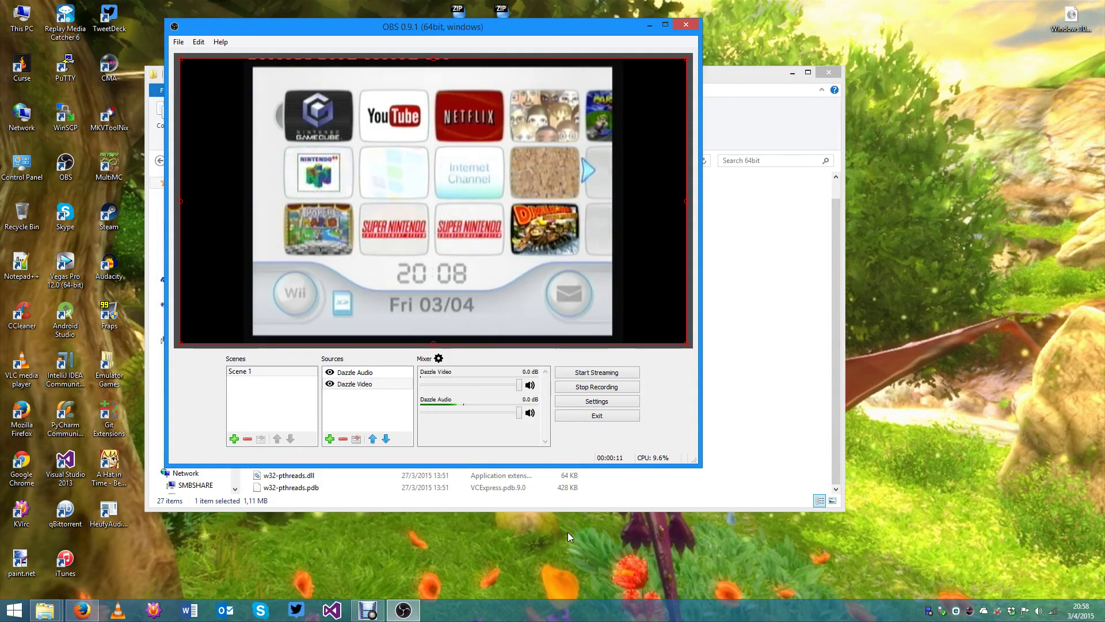
- Review the audio decoder output routing in Dazzle Video's crossbar configuration and close the dialogs without changes
click(354, 386)
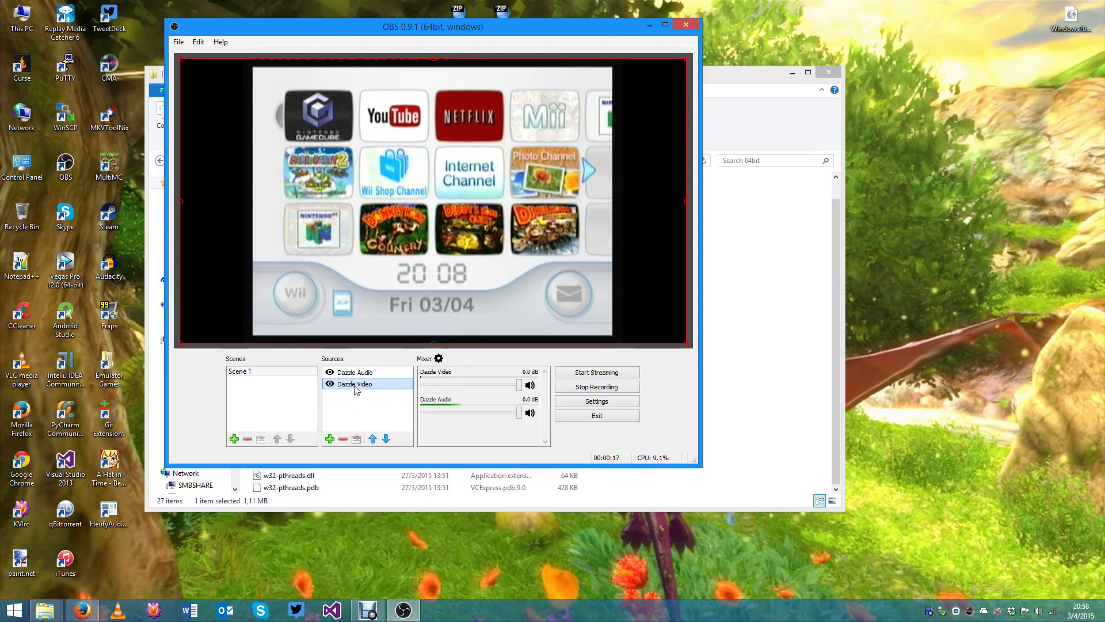
right_click(355, 386)
click(390, 499)
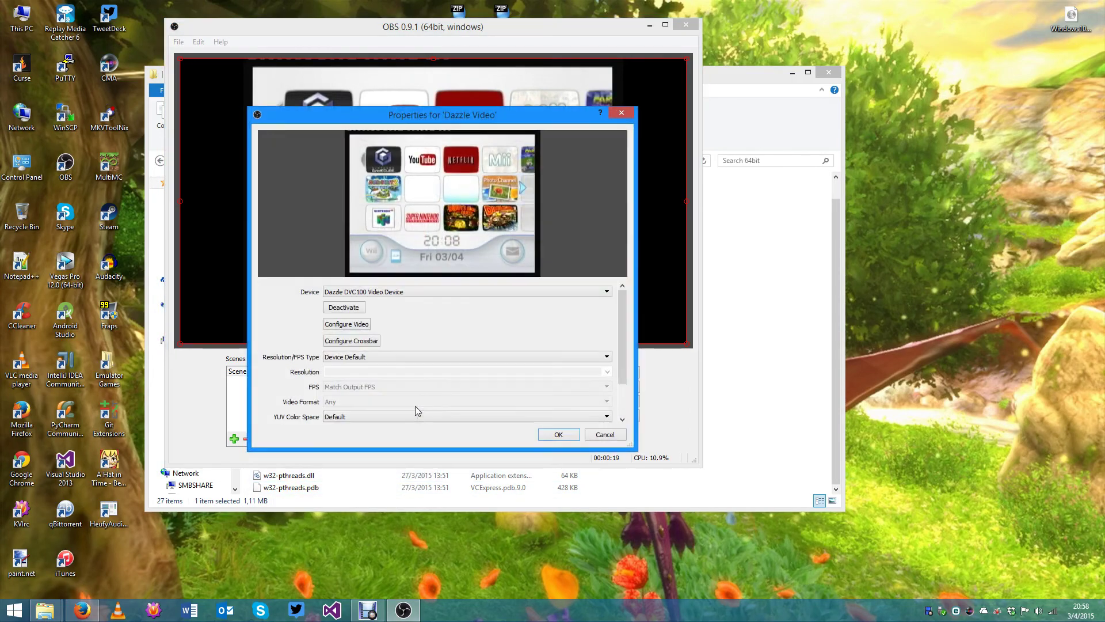
click(362, 341)
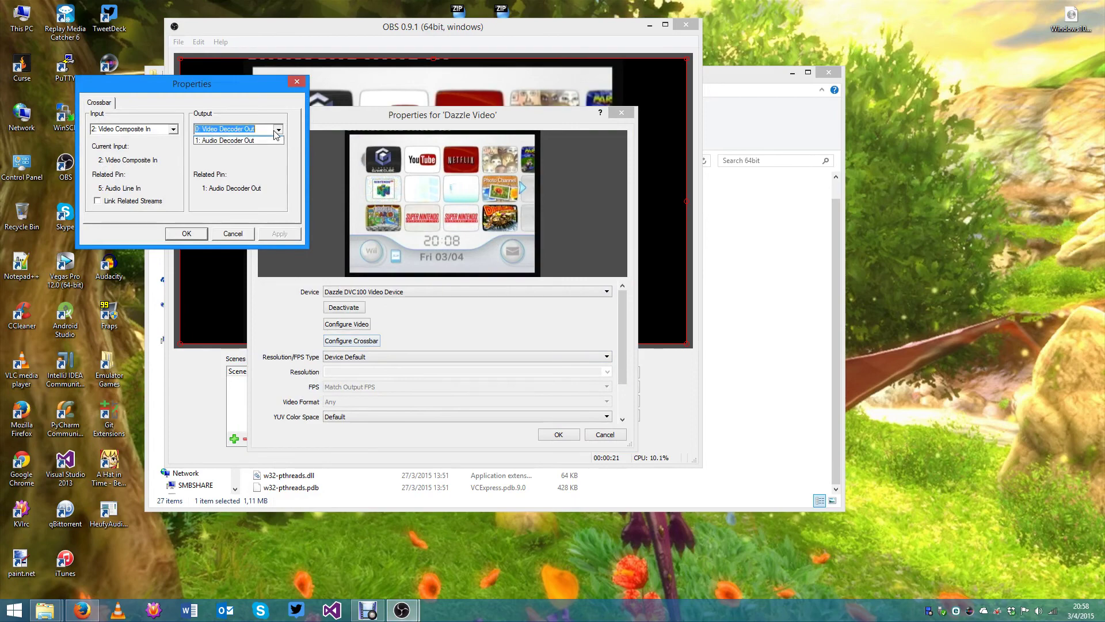
click(277, 148)
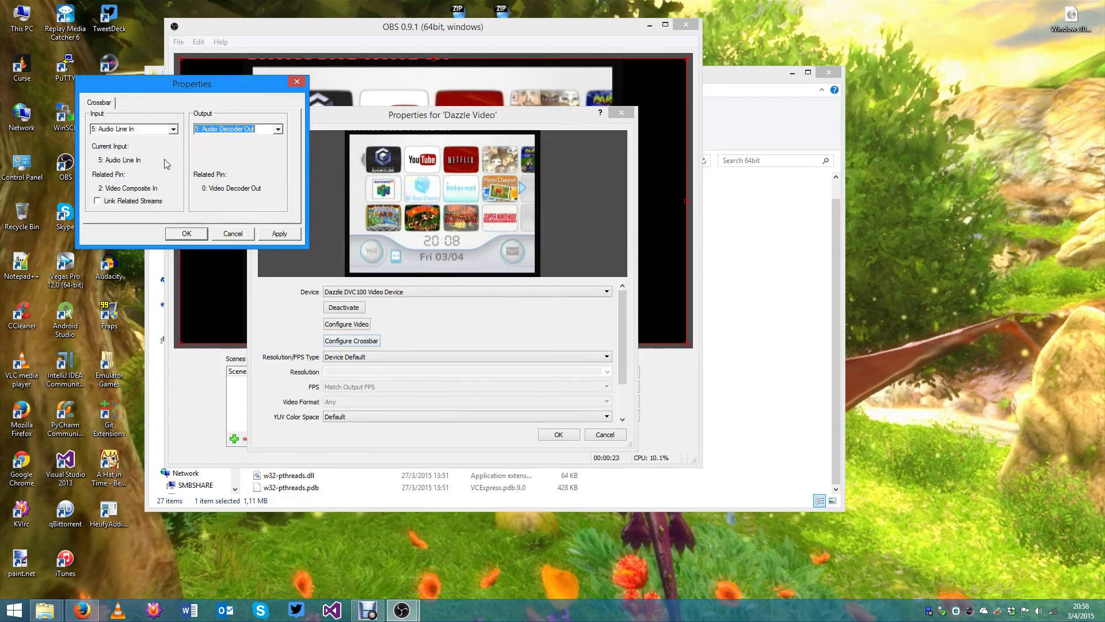
click(297, 82)
click(621, 112)
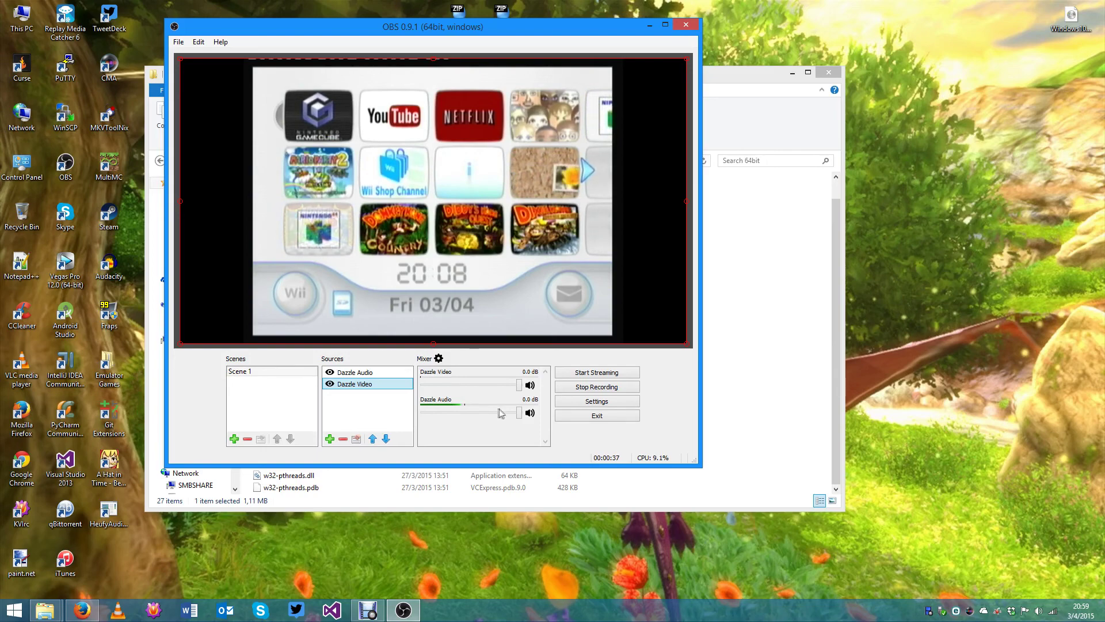
- Try to start streaming, and stop the recording
click(614, 375)
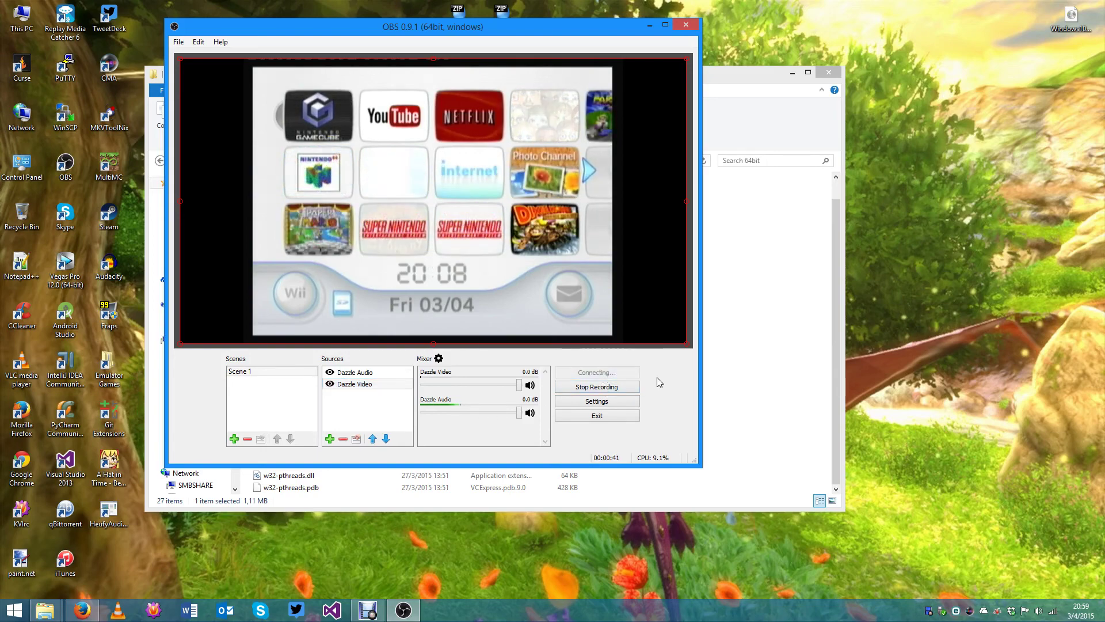
click(607, 387)
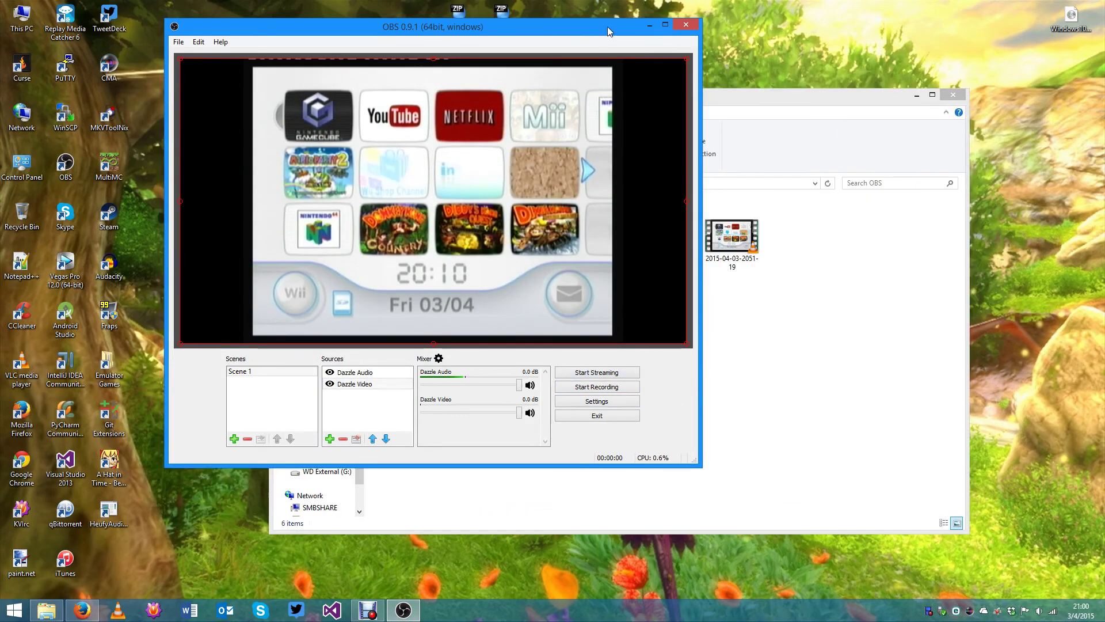
drag(607, 27, 530, 49)
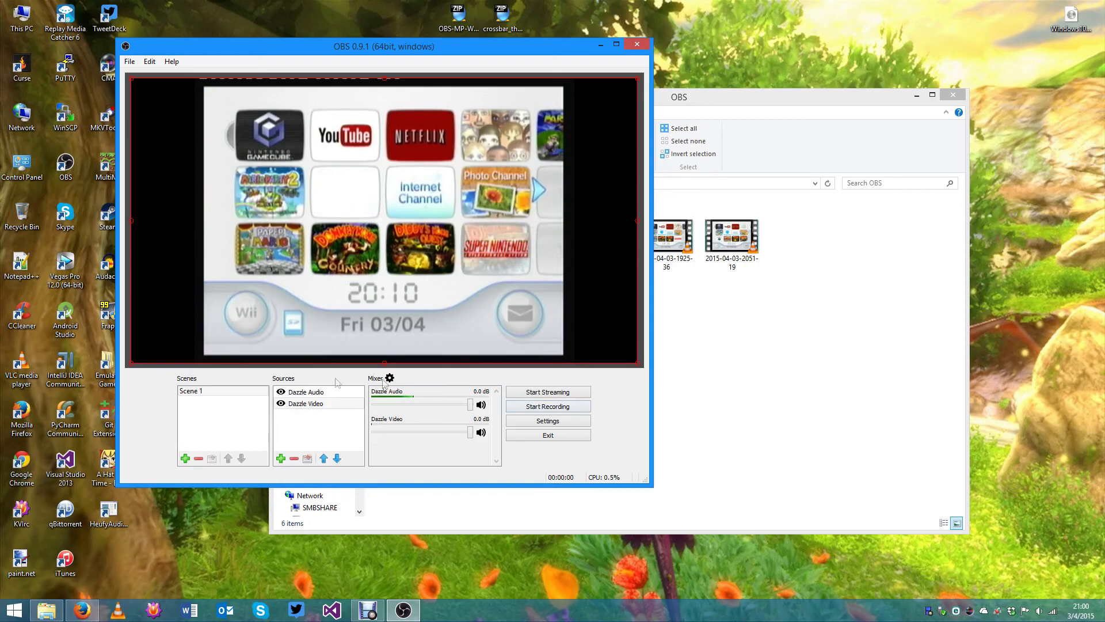
click(796, 406)
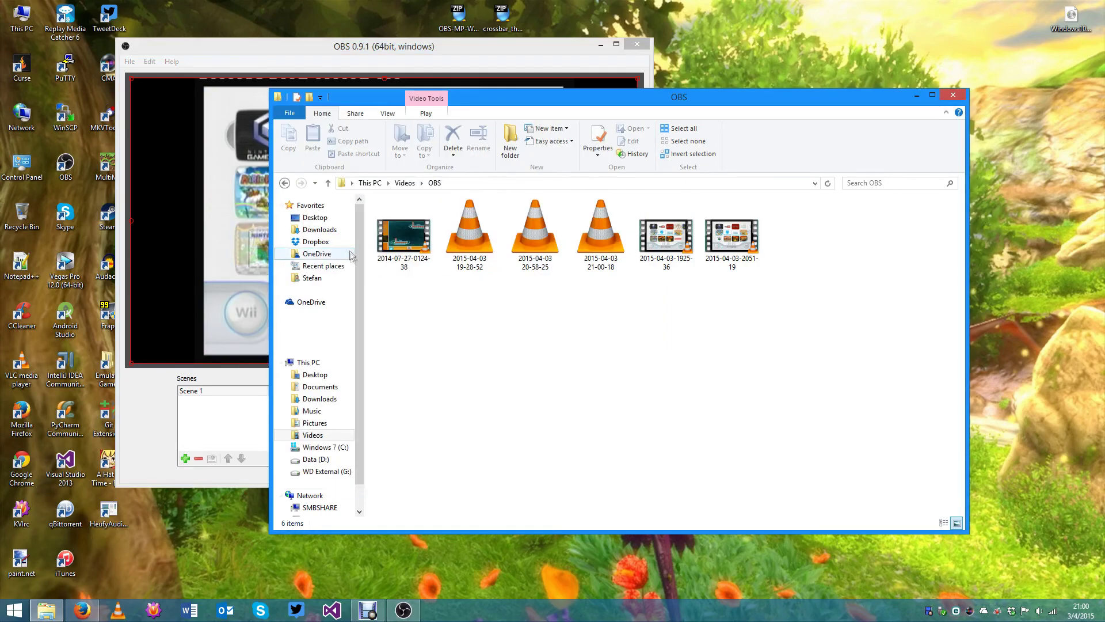
click(605, 256)
click(535, 253)
click(543, 280)
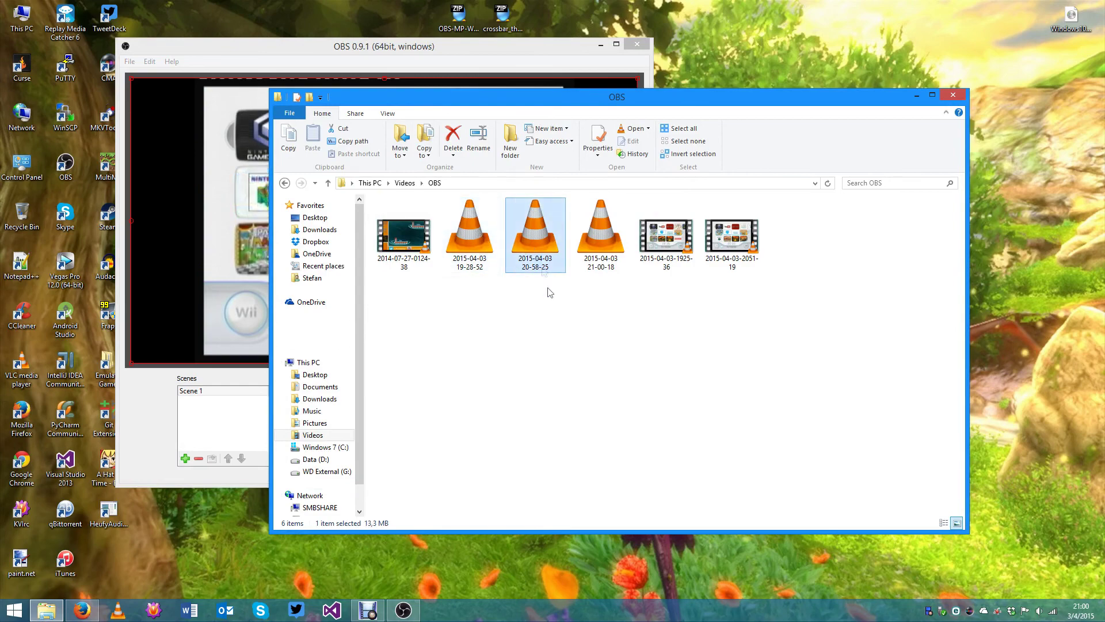
double_click(548, 251)
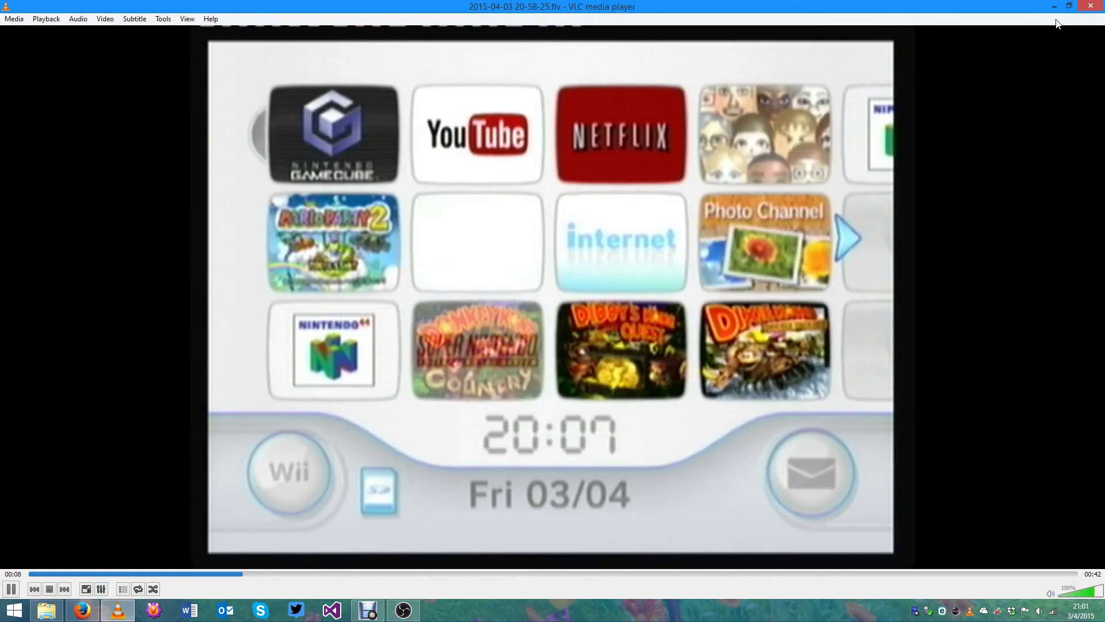
click(1088, 7)
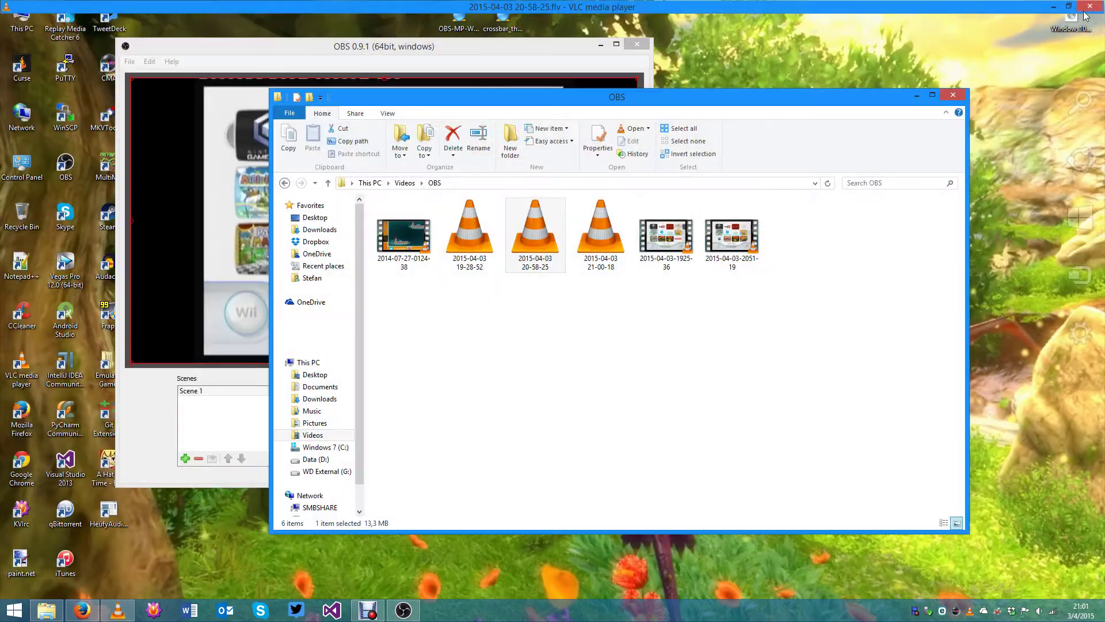
- Close the OBS videos folder and exit OBS
click(954, 96)
drag(467, 53, 765, 81)
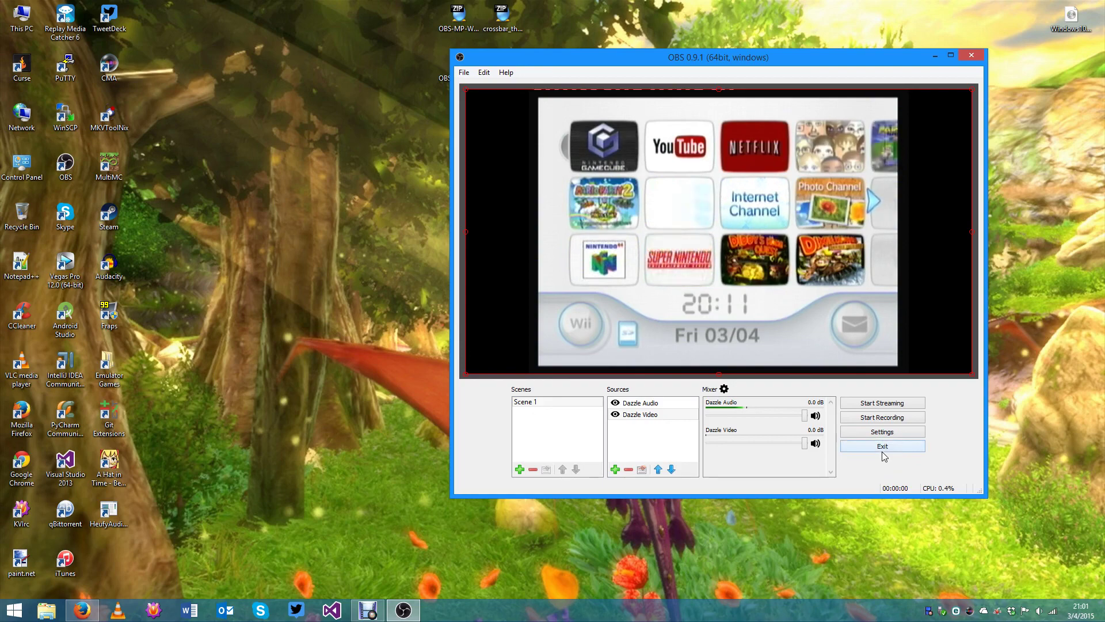
click(913, 447)
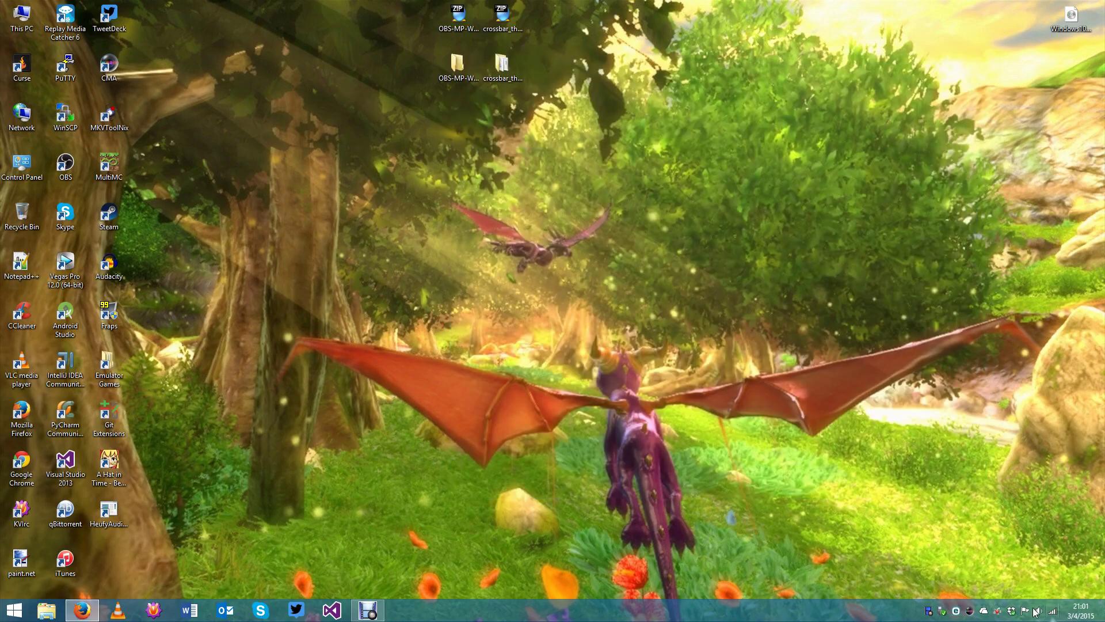
right_click(928, 612)
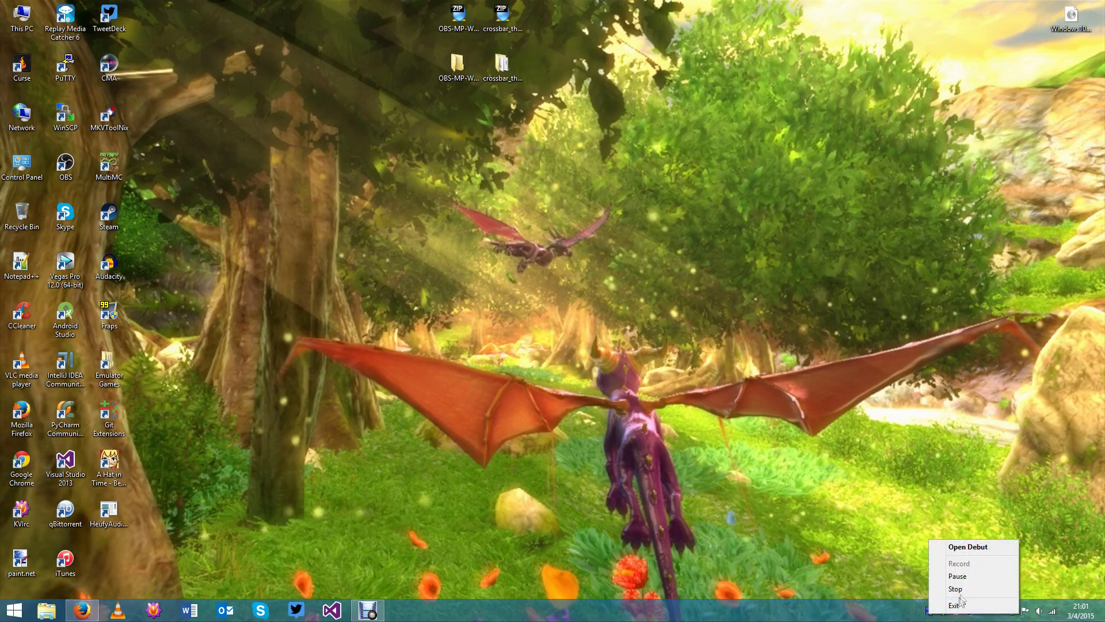